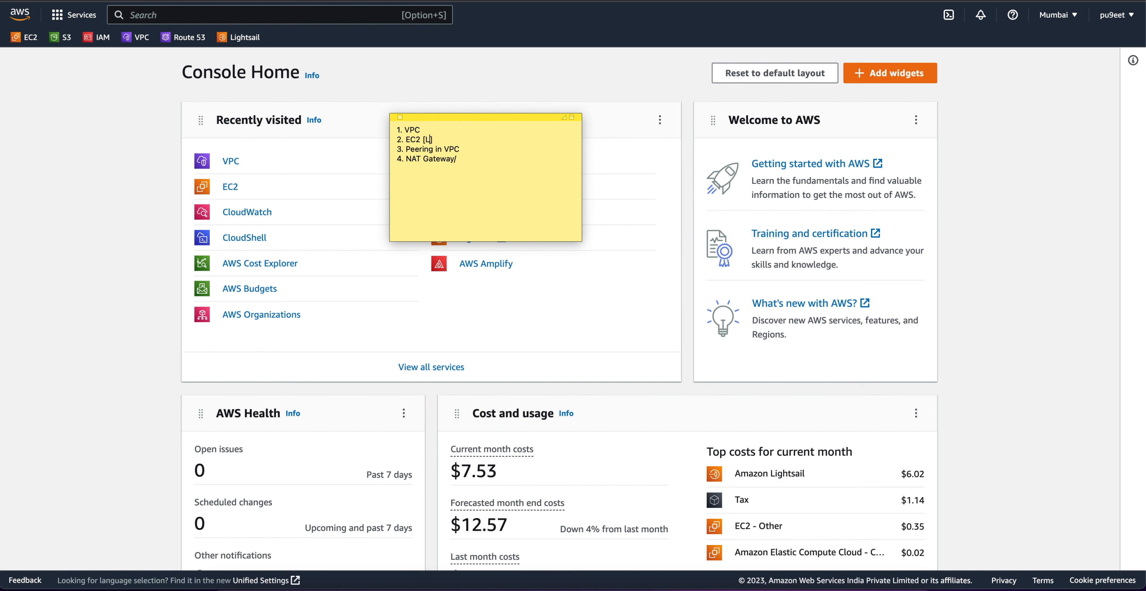
Complete the EC2 line of the sticky note to read "EC2 [Linux and Windows]" and return to the AWS console
type("Windows")
left_click(356, 171)
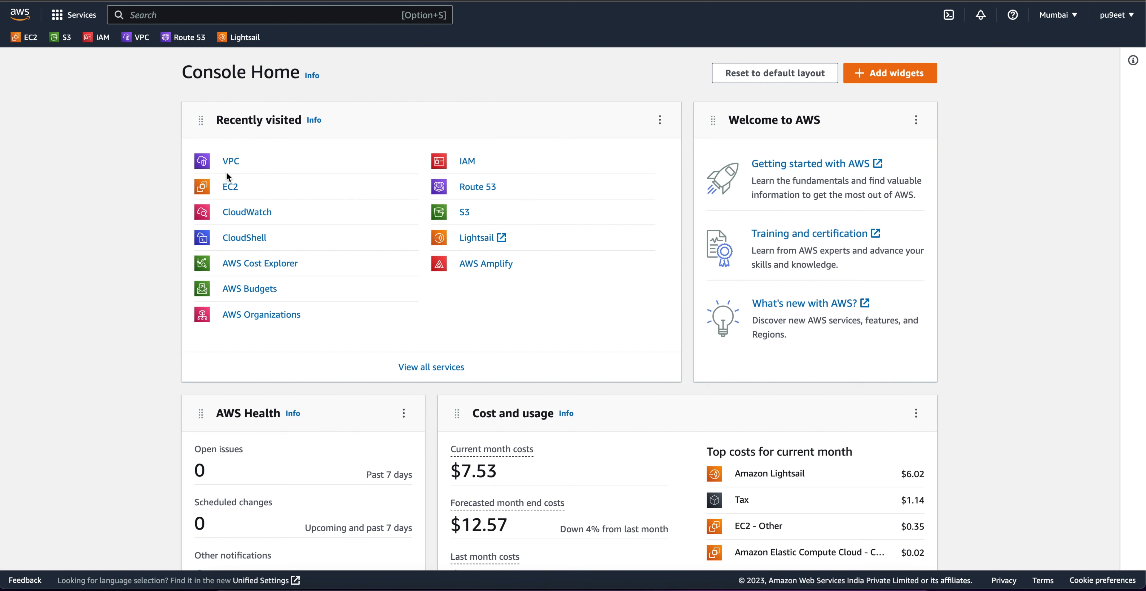
Open the VPC service and start creating a VPC with the VPC only option
left_click(231, 164)
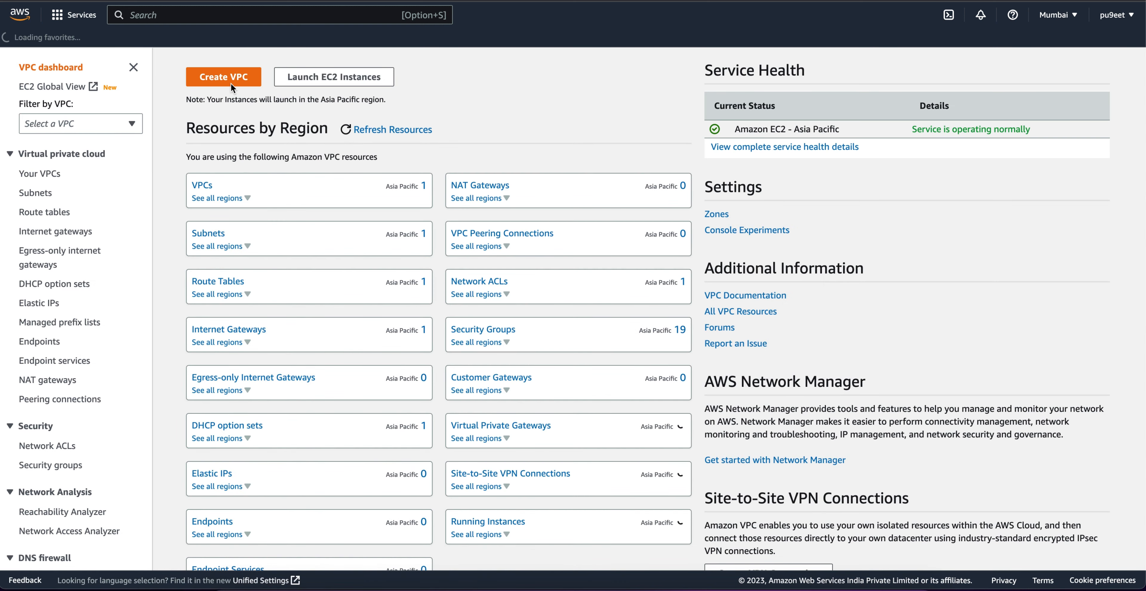
left_click(231, 79)
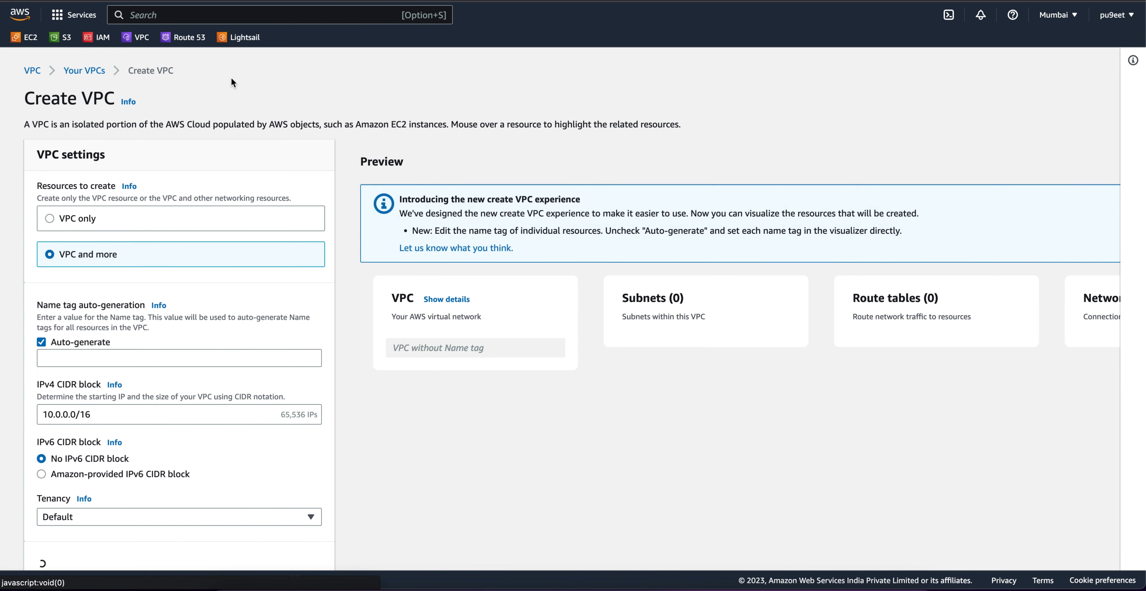
left_click(174, 214)
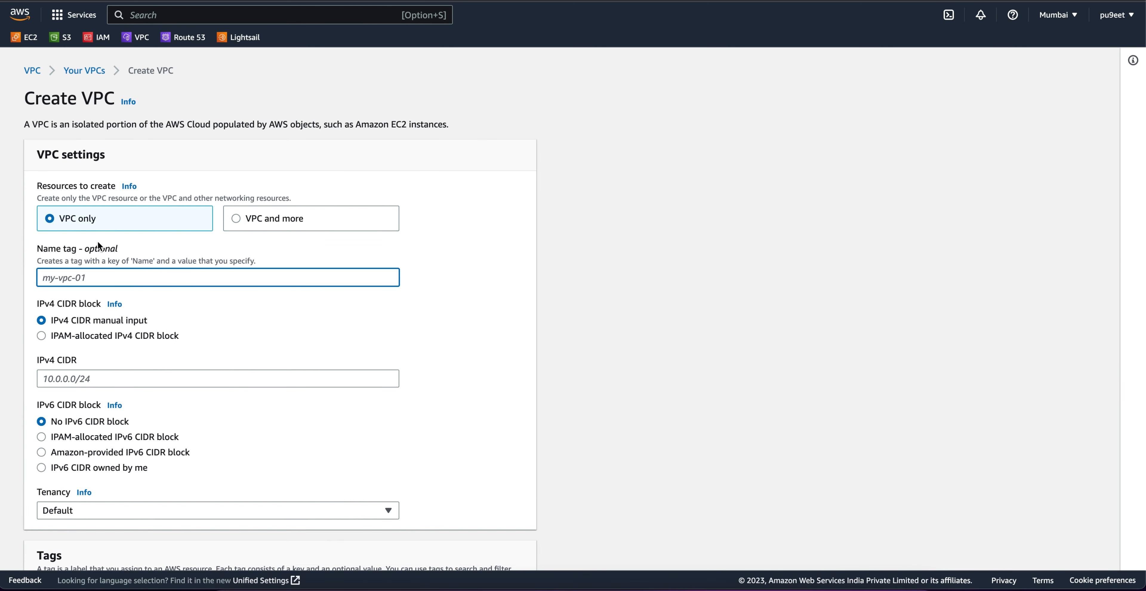
Name the VPC myVPC, set its IPv4 CIDR to 10.0.0.0/16 and create it
left_click(95, 282)
type("my")
type("VPX")
type("C")
scroll(86, 312, "down", 2)
left_click(104, 297)
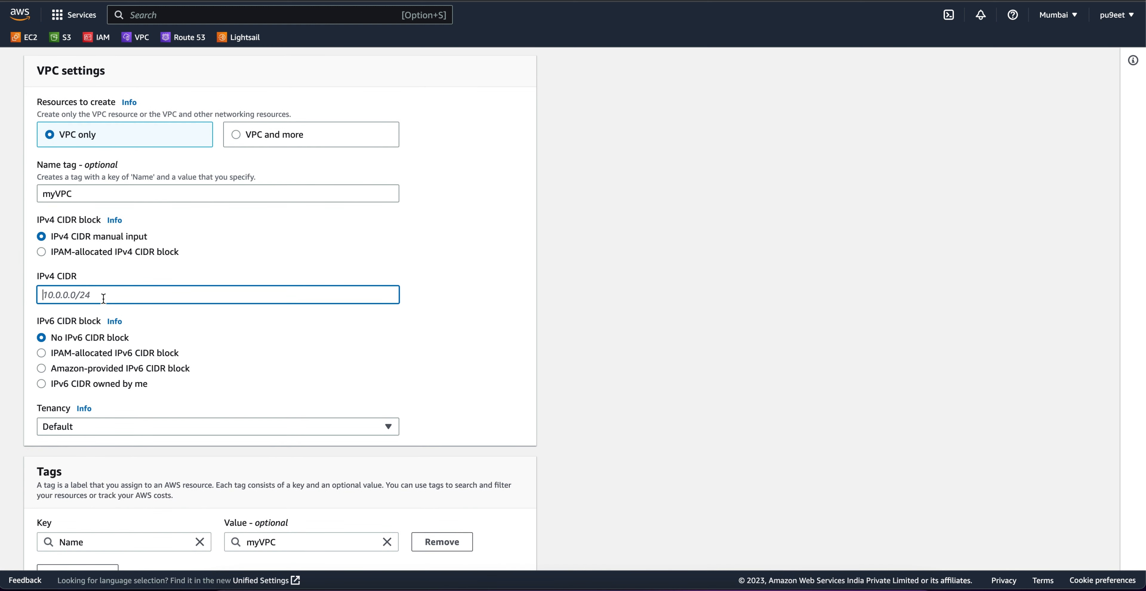
type("10.0.0.0/16")
scroll(228, 310, "down", 2)
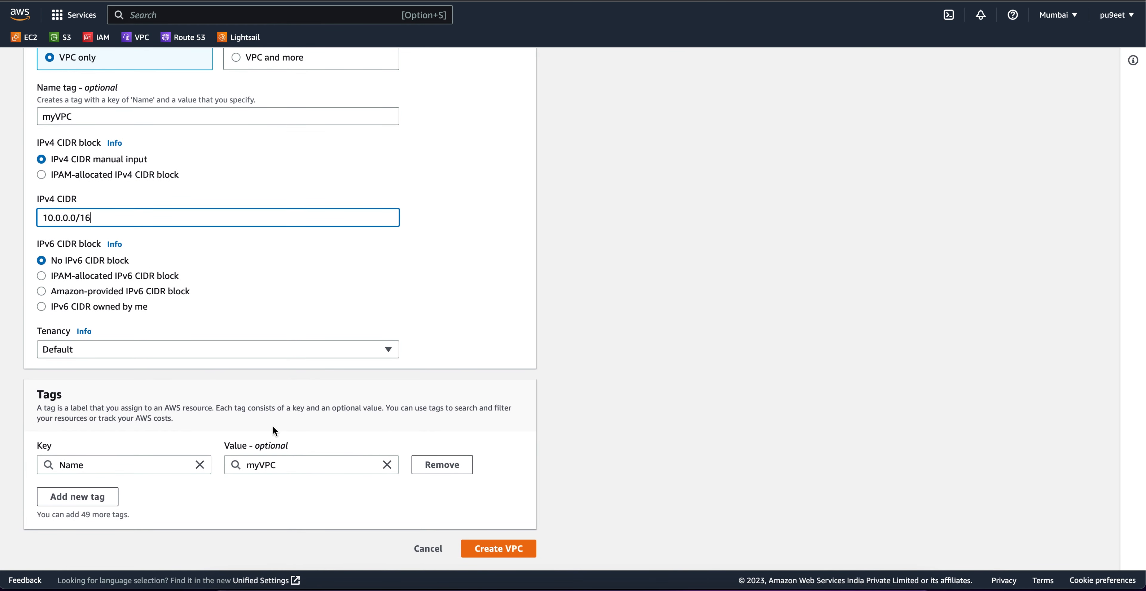
left_click(489, 549)
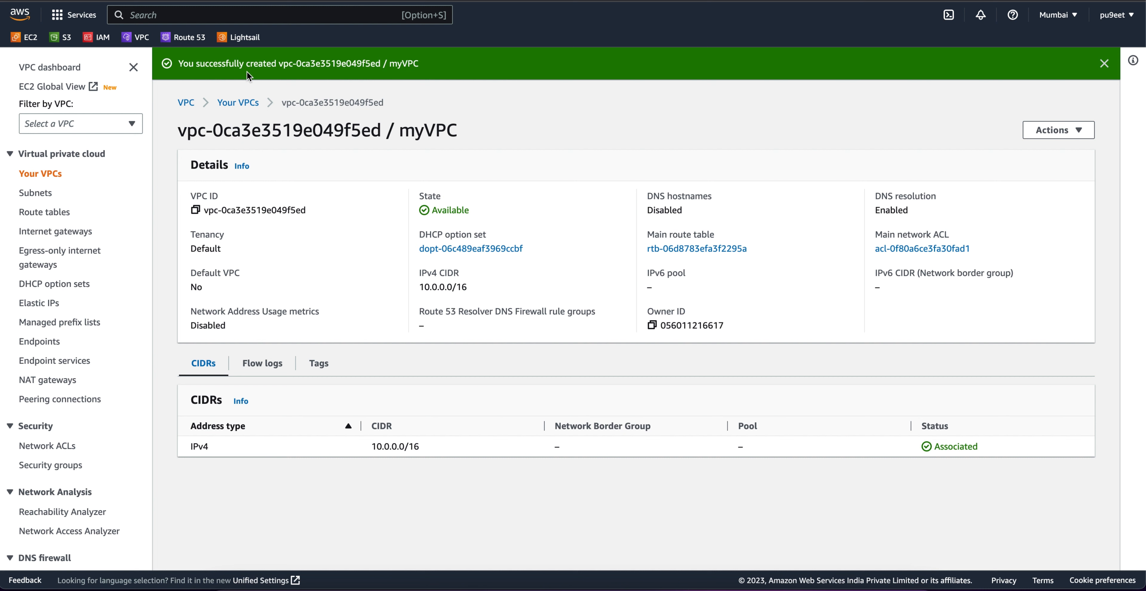
Add the lines "create a VPC", "Subnet", "IG" and "Routetable" below the list in the Stickies note, then return to the console
left_click(782, 586)
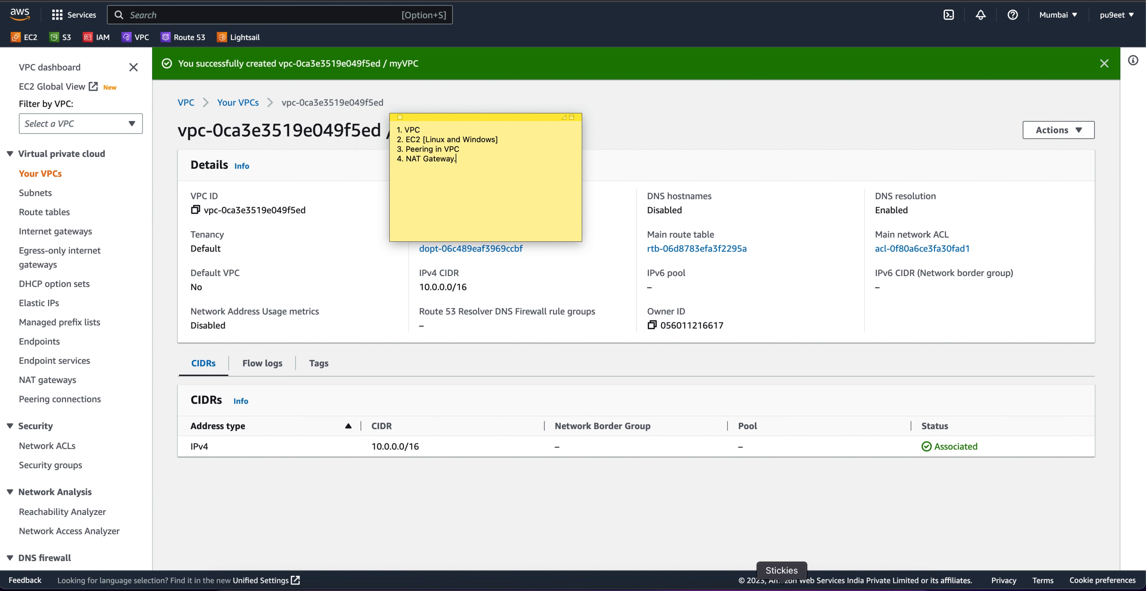
key("Return")
key("Return")
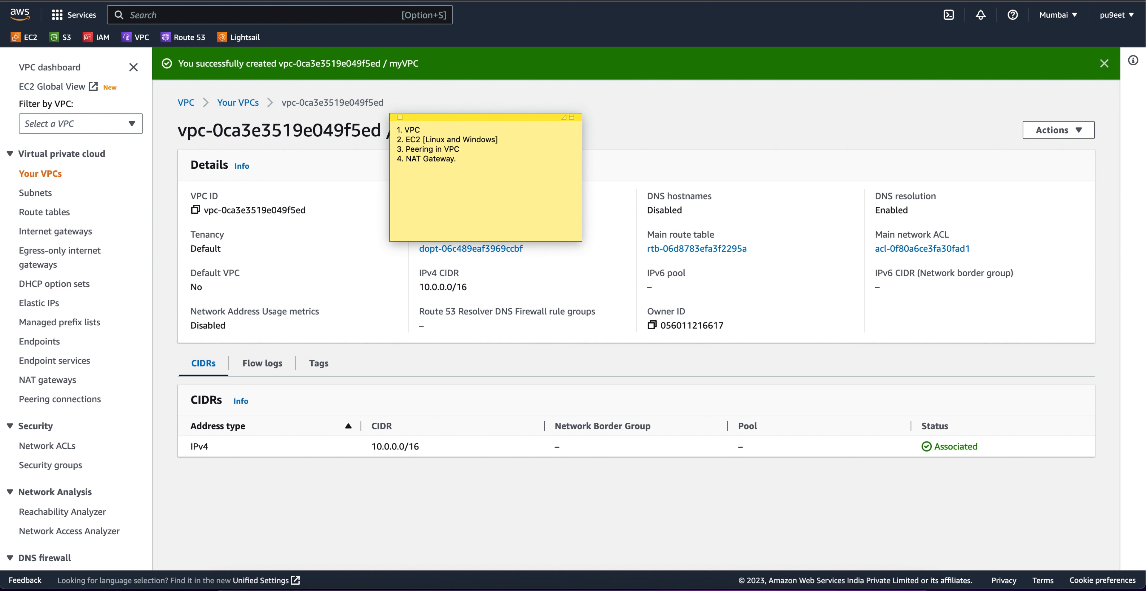
type("- create")
key("BackSpace")
type("a VPC ")
type("- ")
type("Subnet ")
type("- IG ")
type("- Route")
type("table")
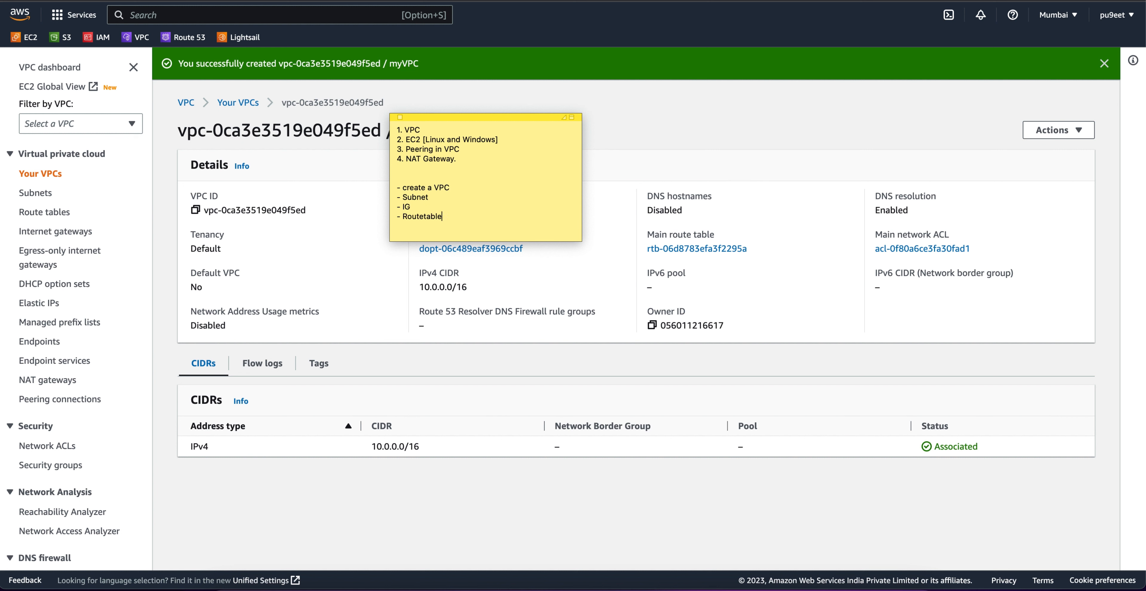
key("BackSpace")
type(",.")
left_click(522, 486)
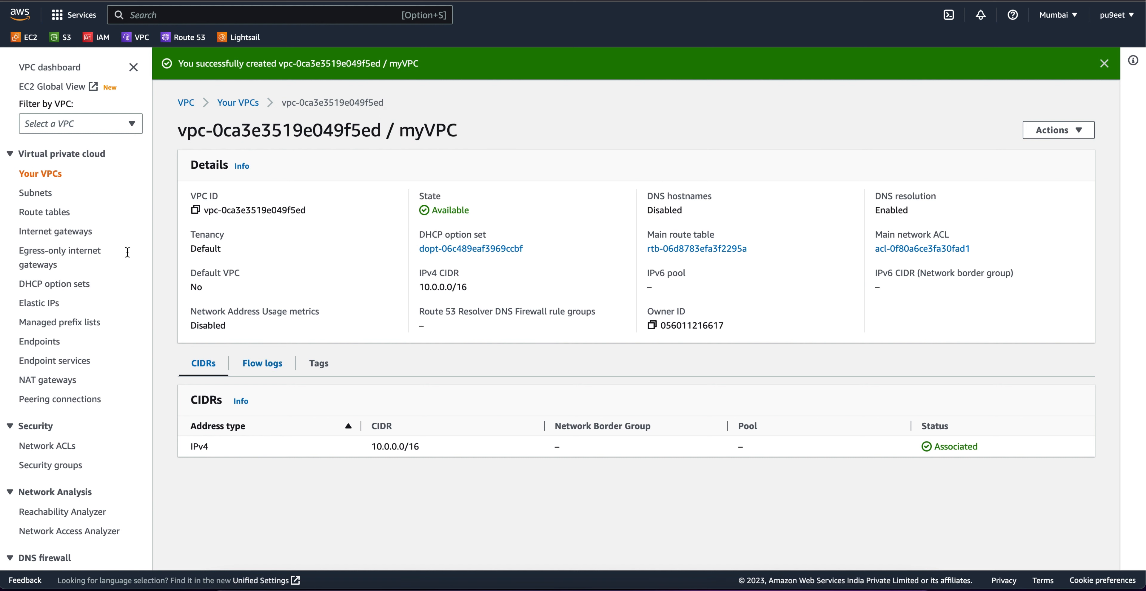
Start creating a subnet and choose myVPC as its VPC
left_click(49, 197)
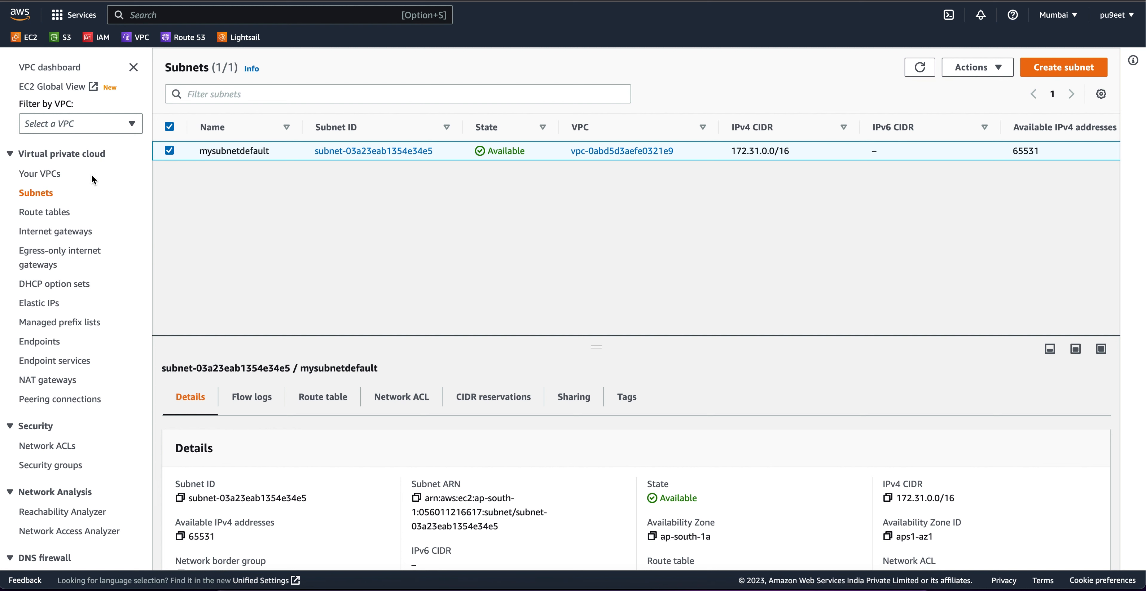
left_click(1061, 71)
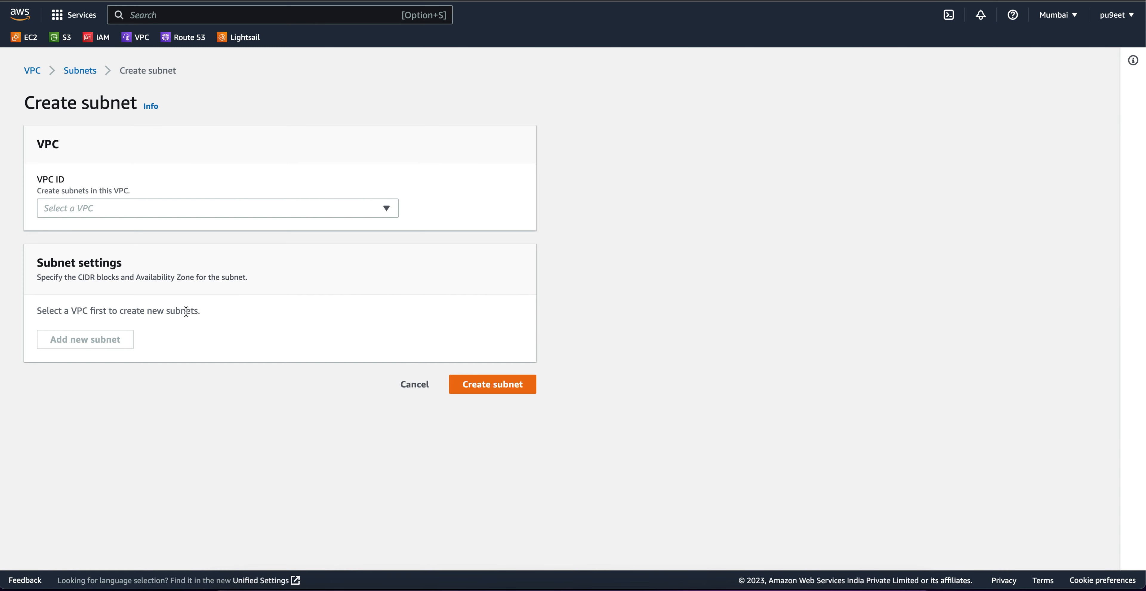
left_click(149, 211)
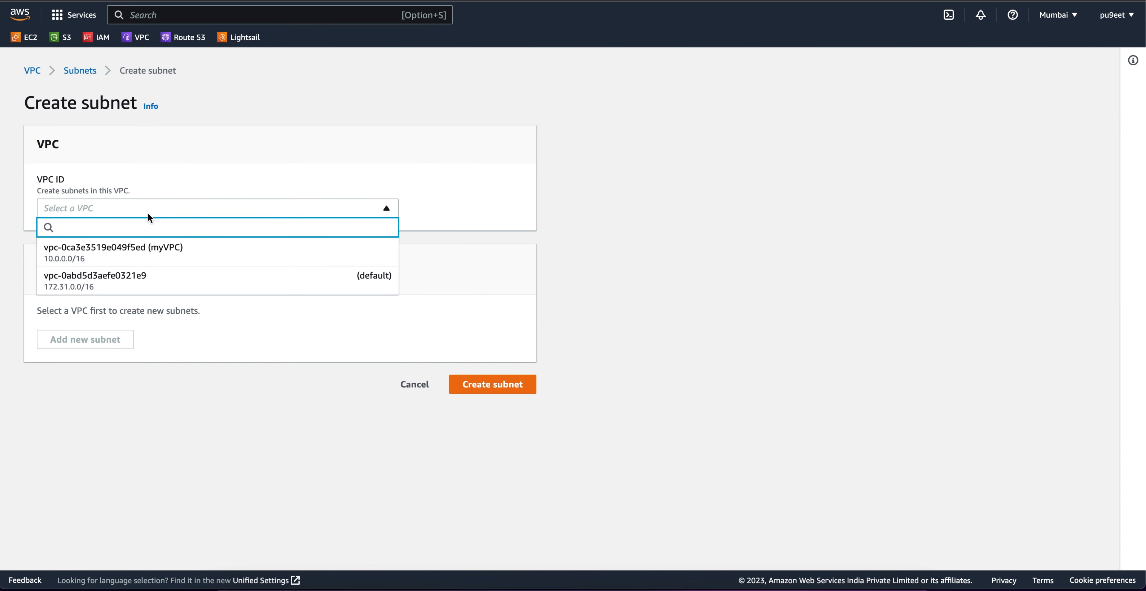
left_click(190, 252)
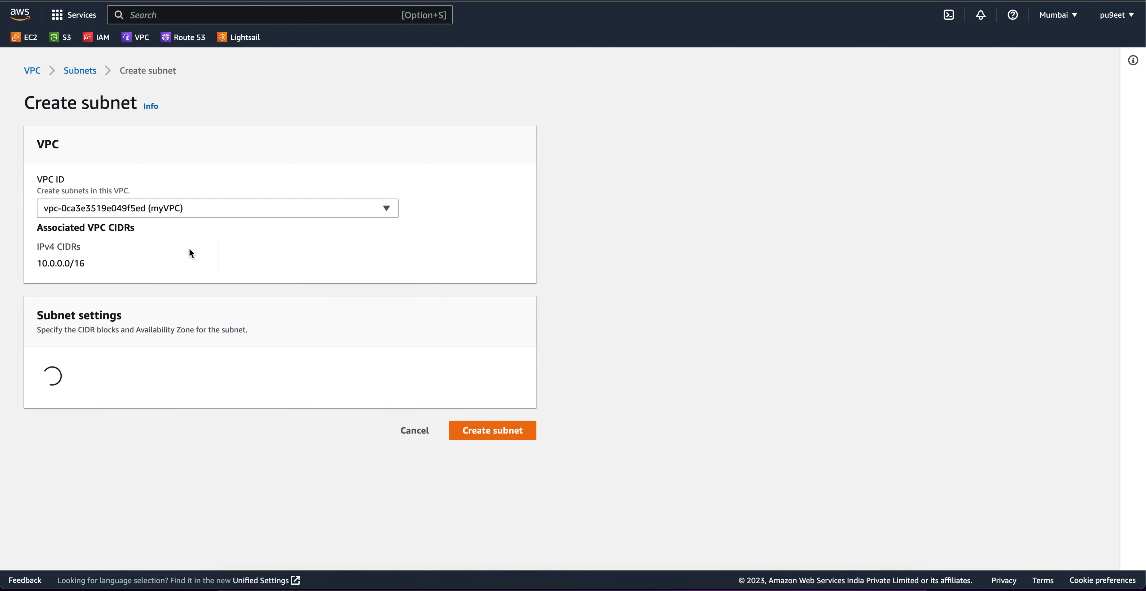
Name the first subnet mySubnet-1 and place it in the Asia Pacific (Mumbai) / ap-south-1a availability zone
scroll(200, 347, "down", 4)
left_click(193, 331)
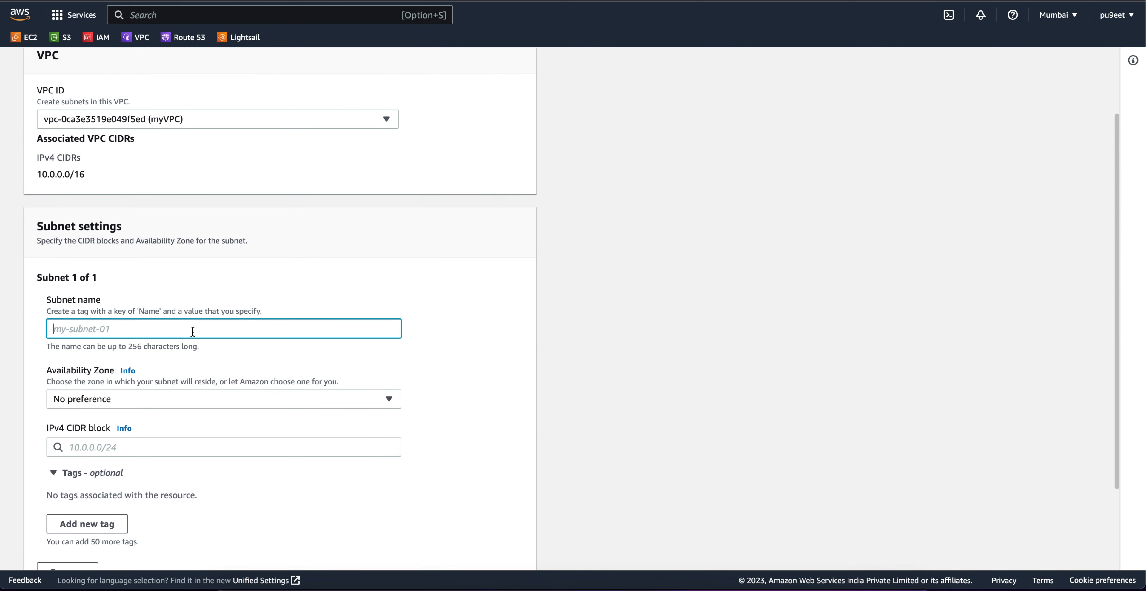
type("mySu")
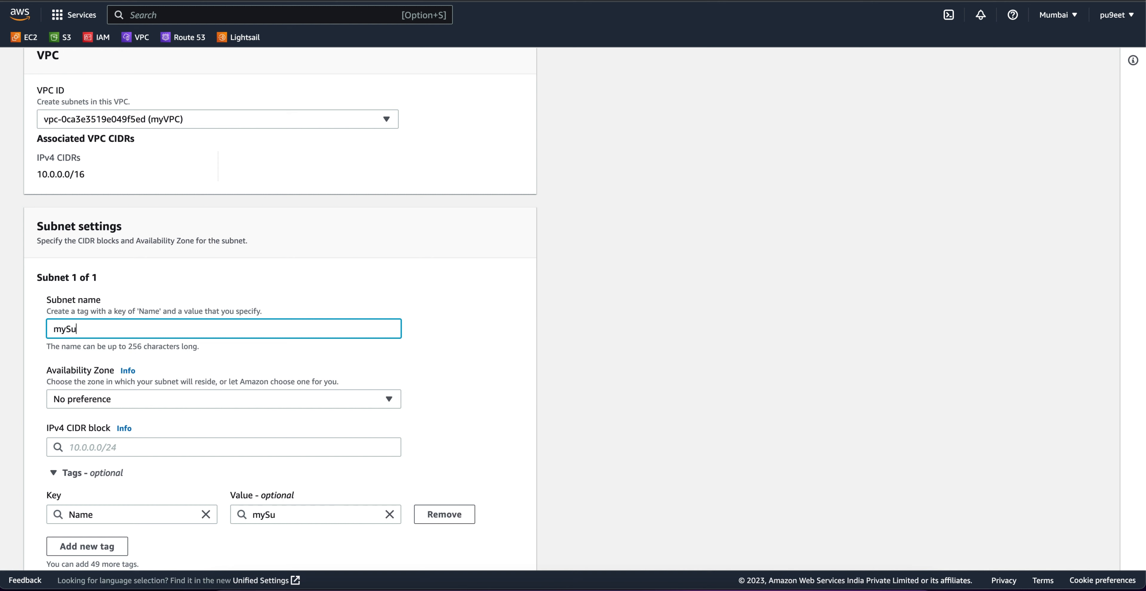
type("bnet-1")
scroll(189, 347, "down", 3)
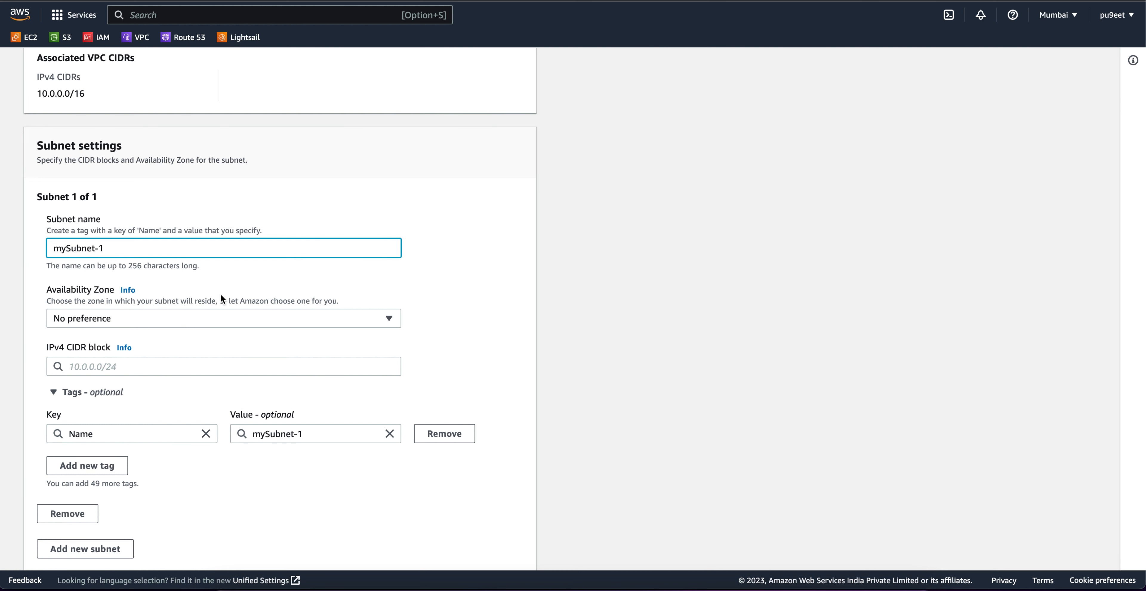
left_click(213, 319)
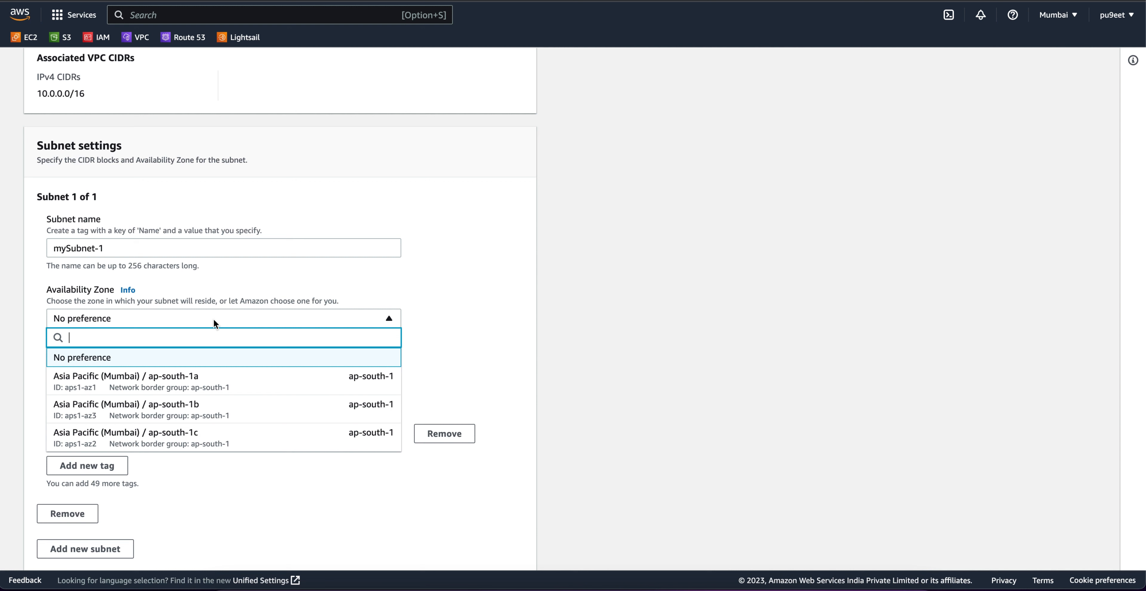
left_click(231, 379)
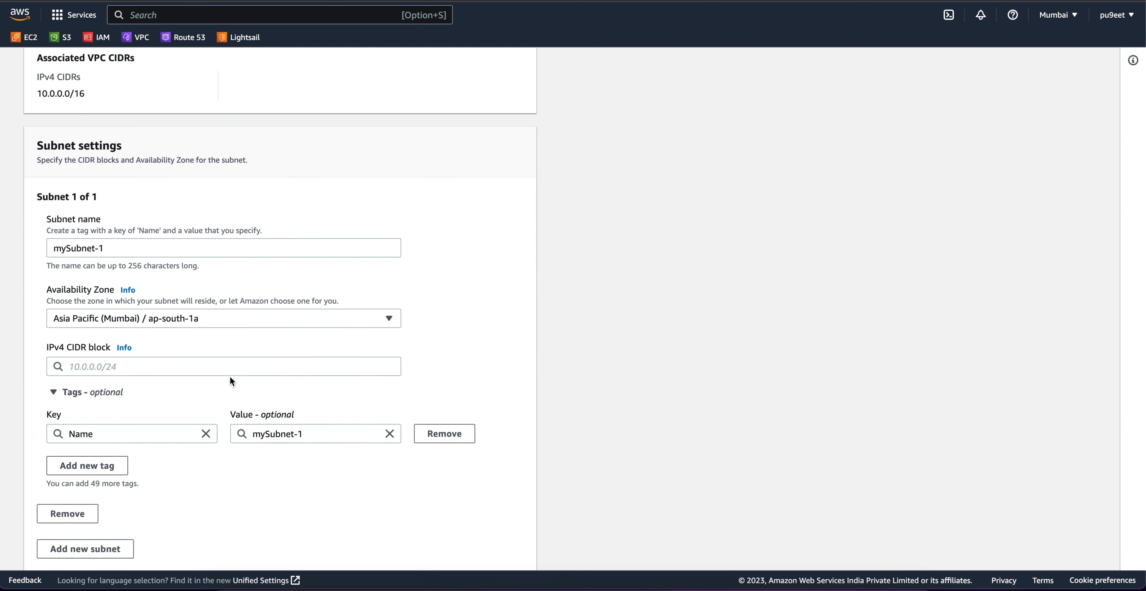
Set the IPv4 CIDR block of mySubnet-1 to 10.0.1.0/24
scroll(199, 324, "down", 2)
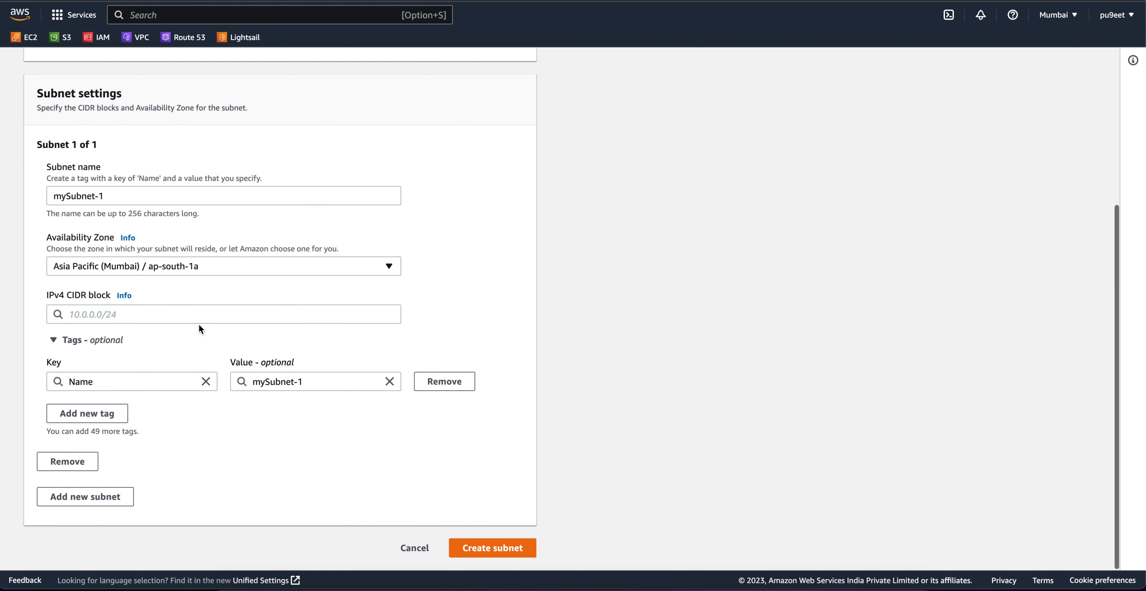
left_click(171, 311)
type("1")
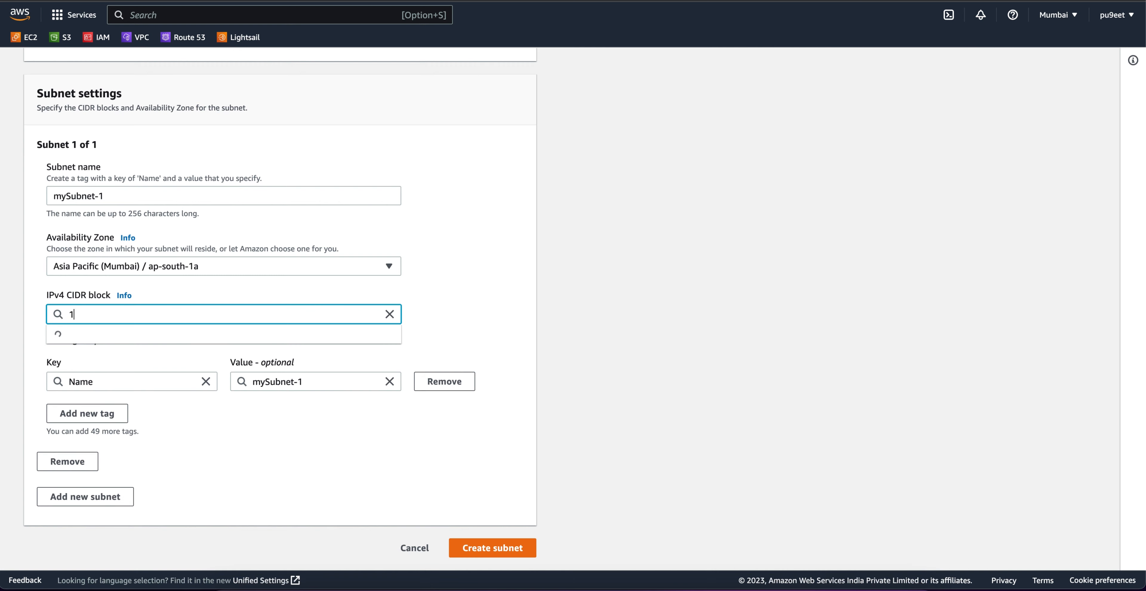
type("0.")
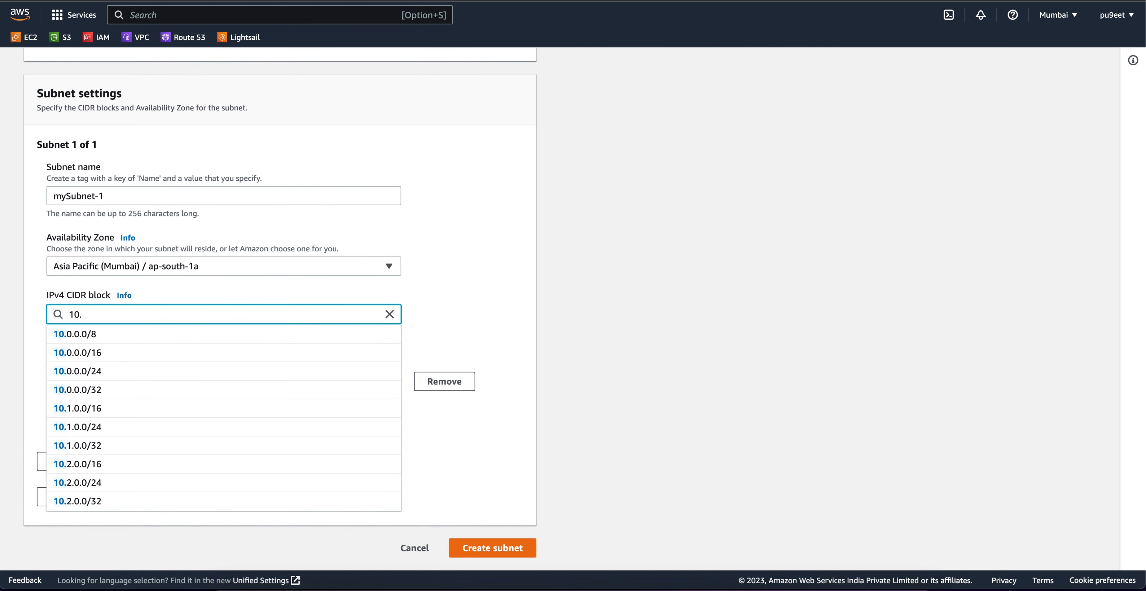
type("0")
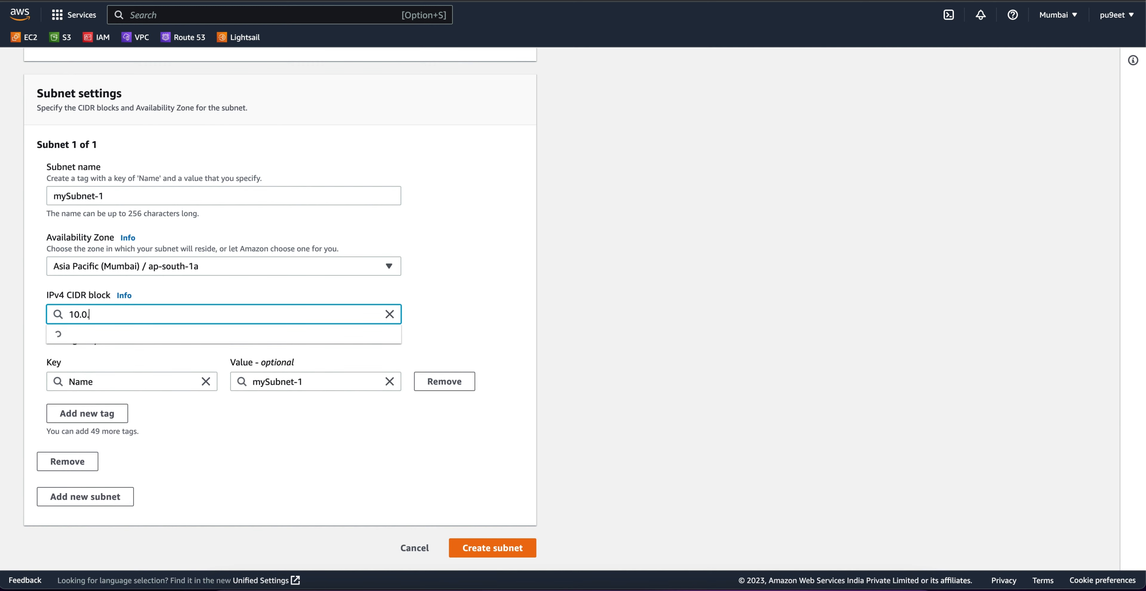
type(".1.0")
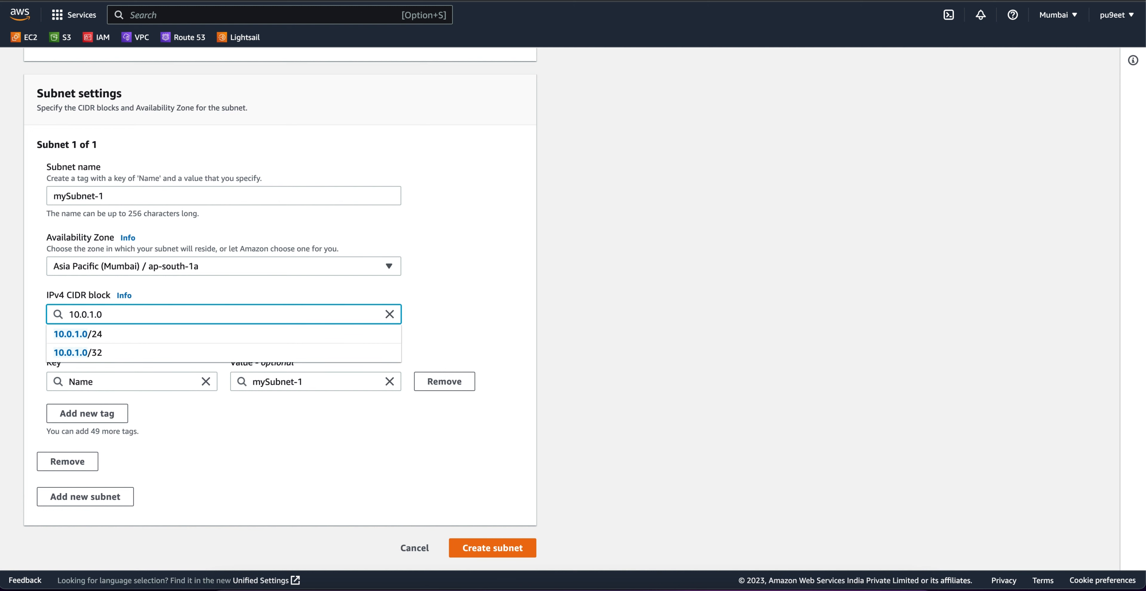
type("/24")
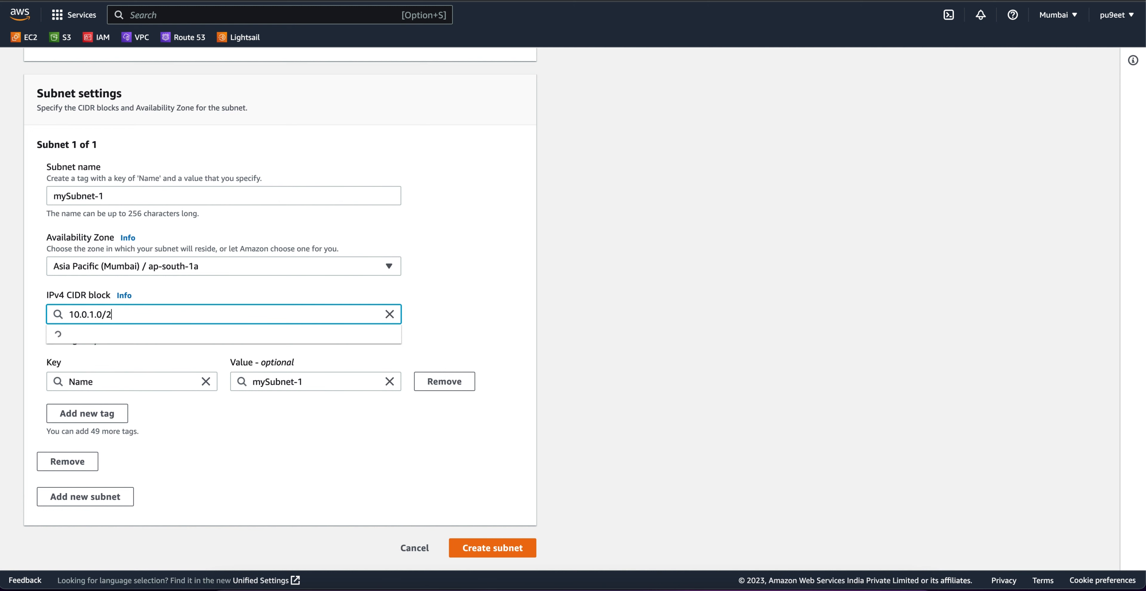
left_click(215, 336)
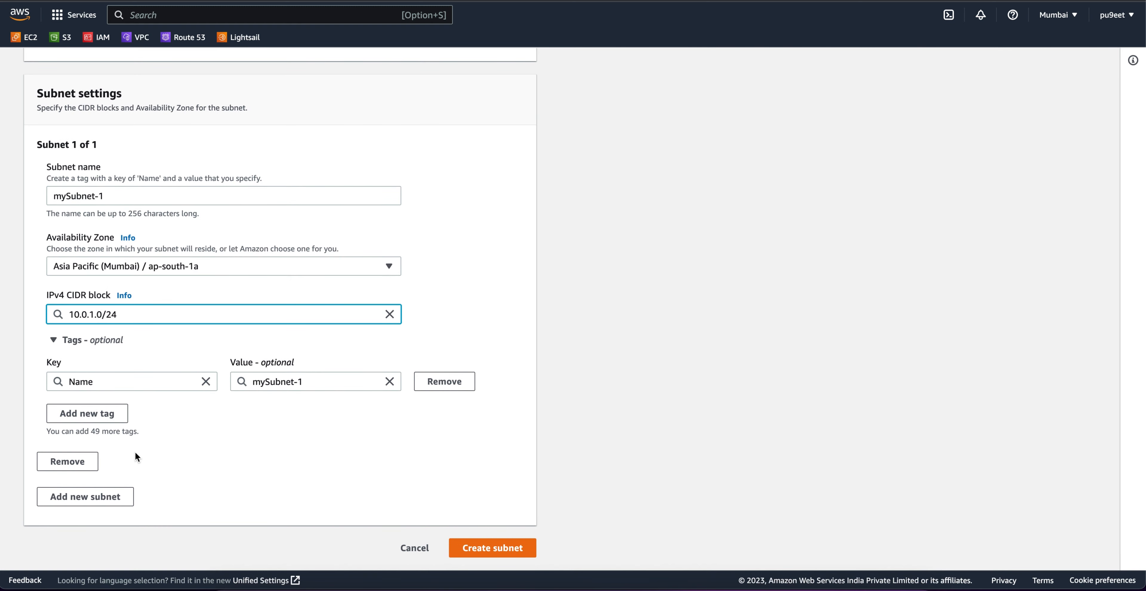
Add a second subnet named mySubnet-2 in the Asia Pacific (Mumbai) / ap-south-1a availability zone
left_click(87, 497)
scroll(87, 504, "down", 5)
left_click(102, 408)
type("myS")
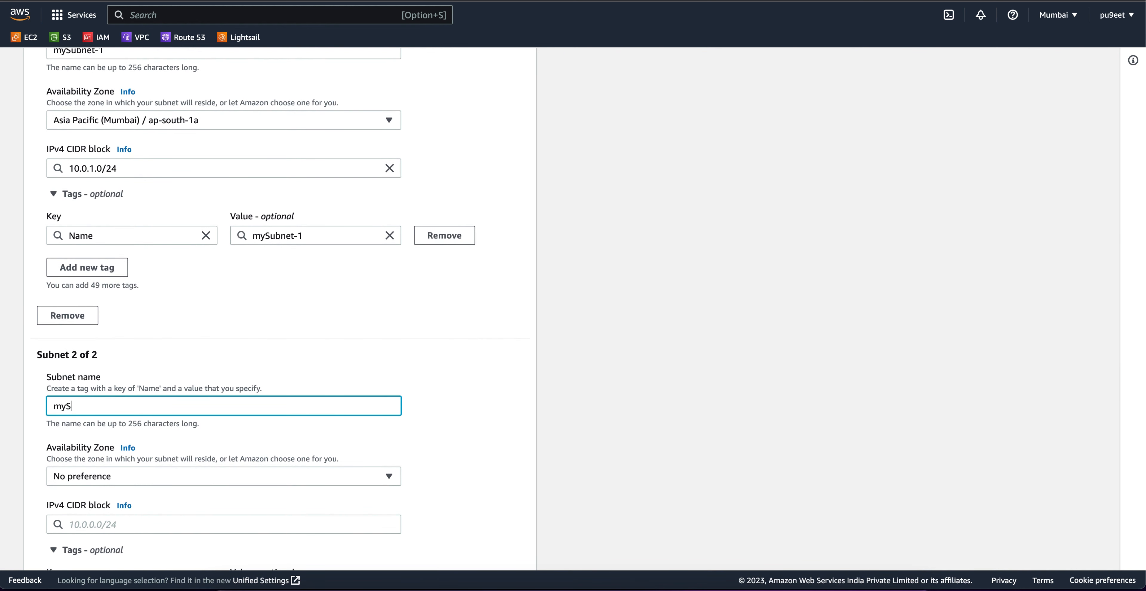
type("ubnet-2")
scroll(163, 370, "down", 3)
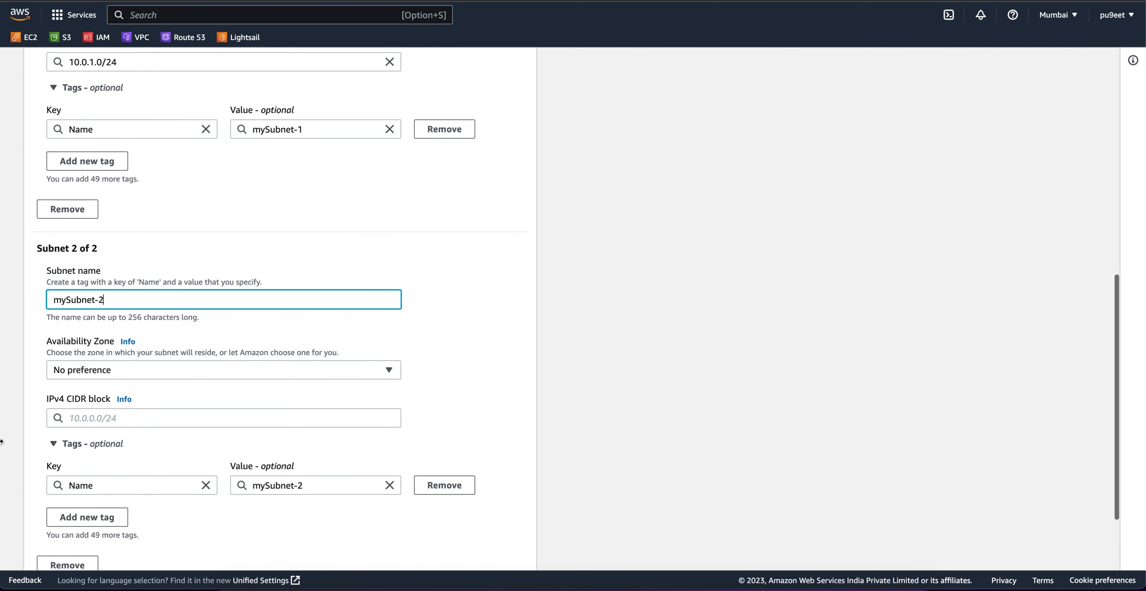
left_click(163, 370)
left_click(160, 428)
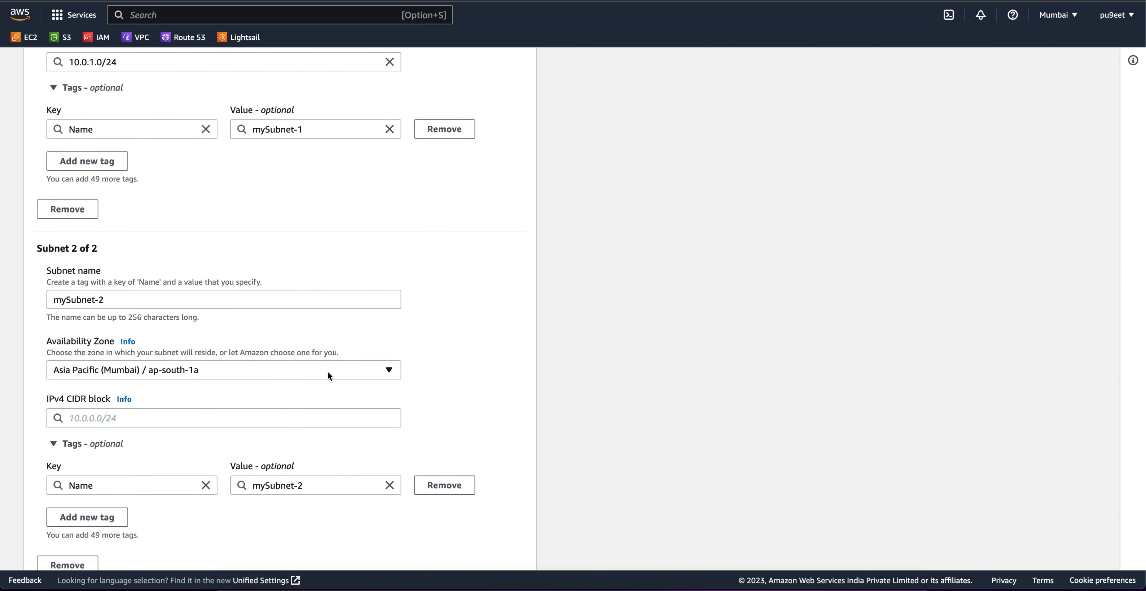
Set the IPv4 CIDR block of mySubnet-2 to 10.0.1.0/24 and collapse its tags section
scroll(328, 370, "down", 3)
left_click(235, 314)
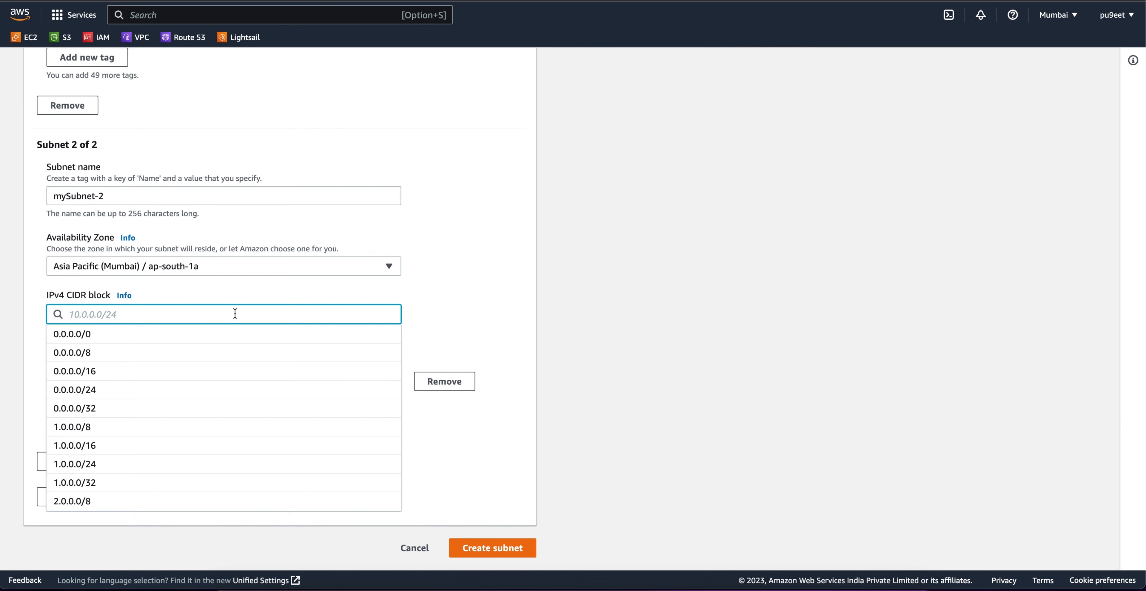
type("10.0.")
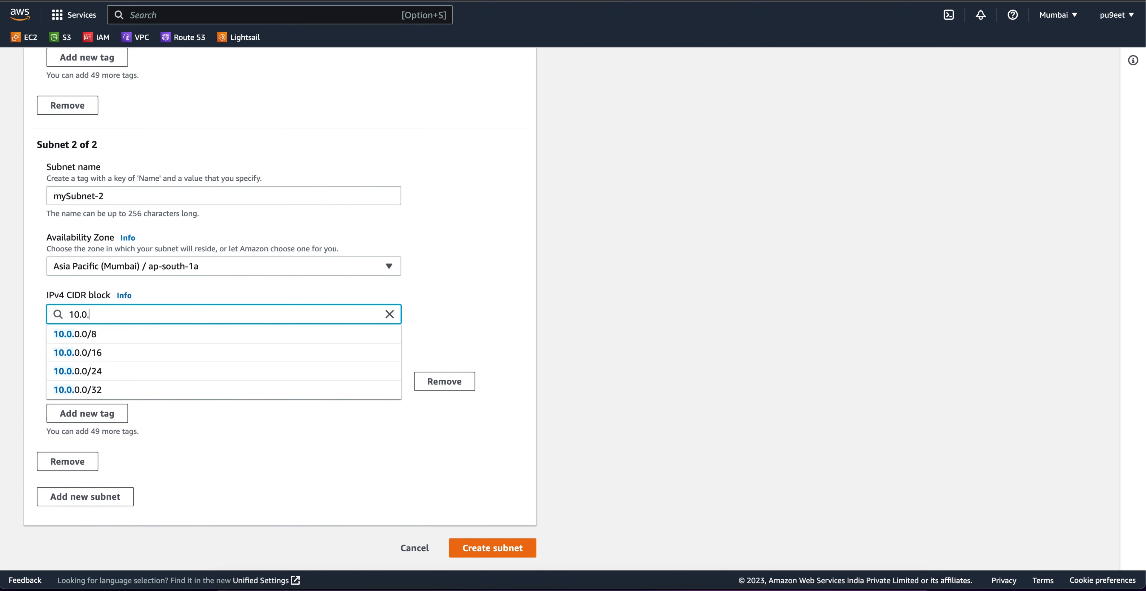
type("0")
key("BackSpace")
type("2.0")
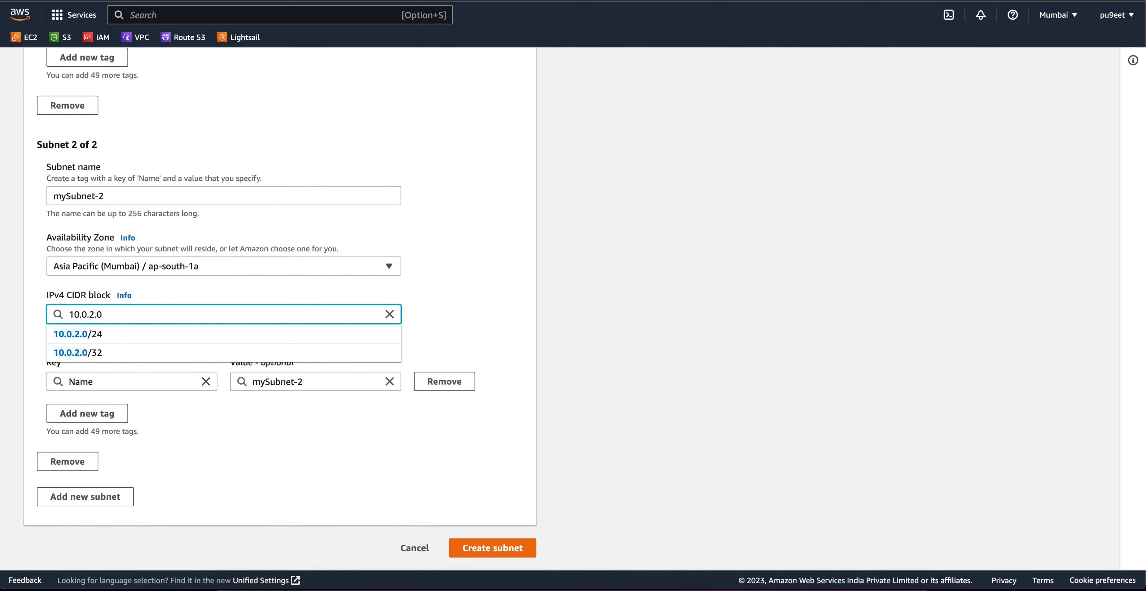
key("BackSpace")
key("BackSpace")
key("BackSpace")
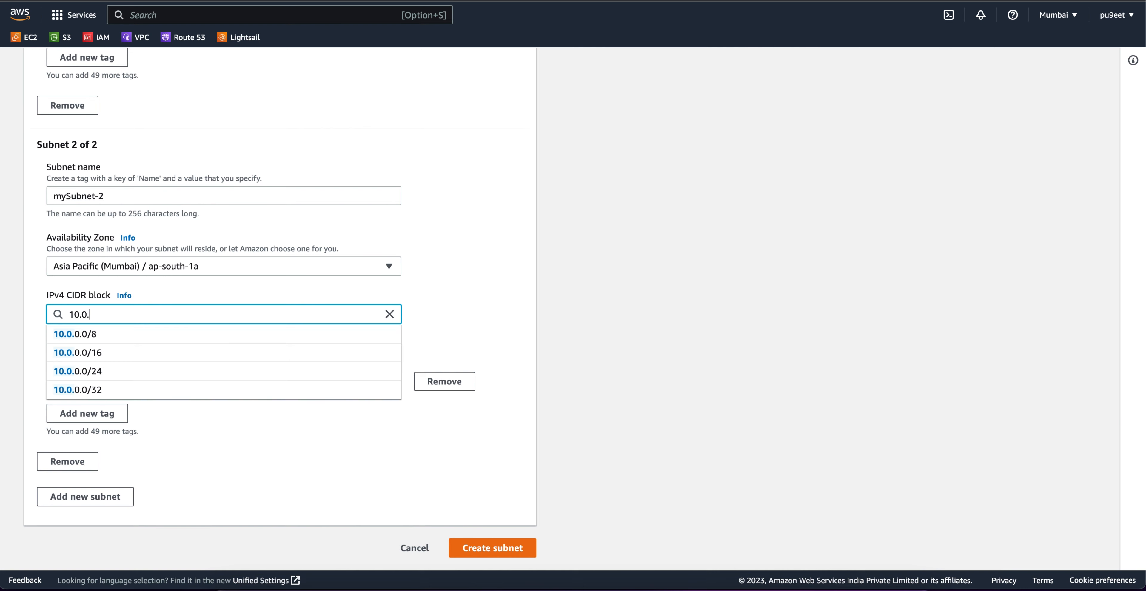
type("1.0")
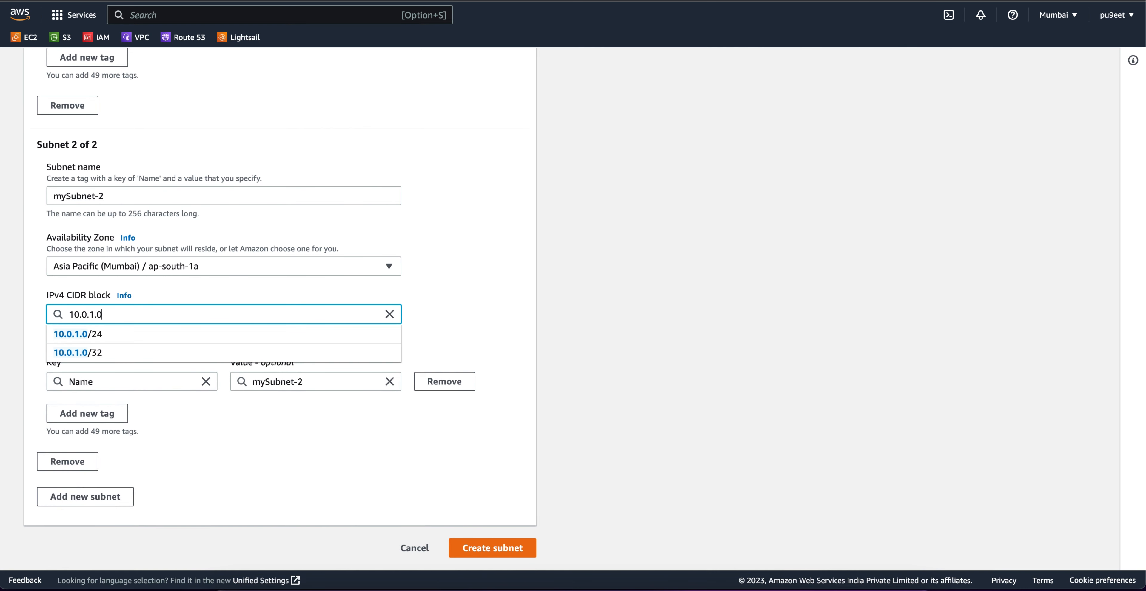
type("/24")
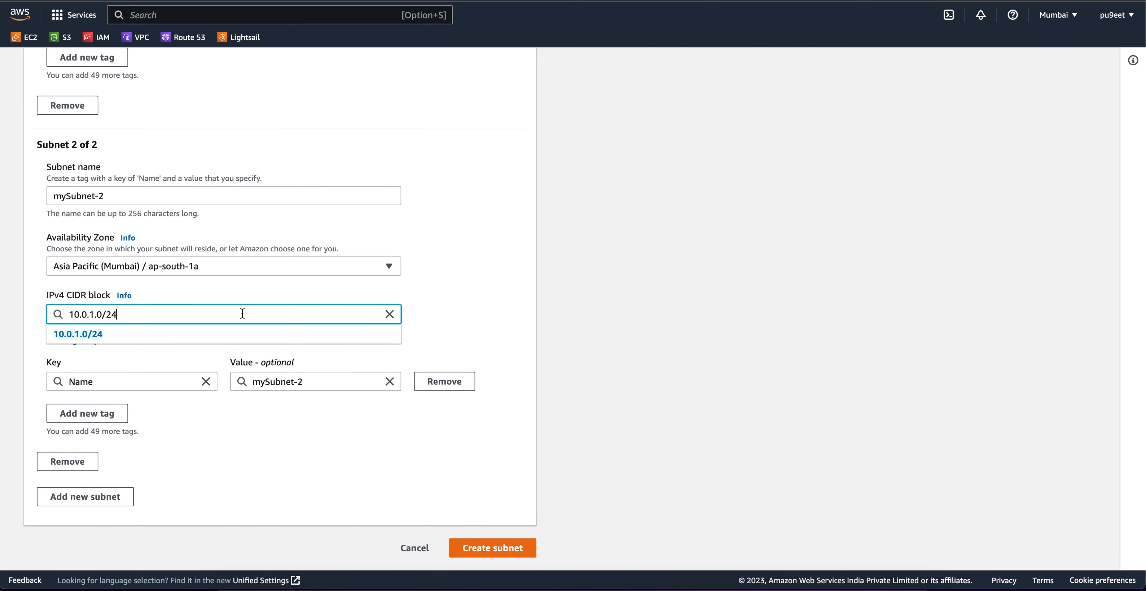
left_click(596, 303)
left_click(172, 338)
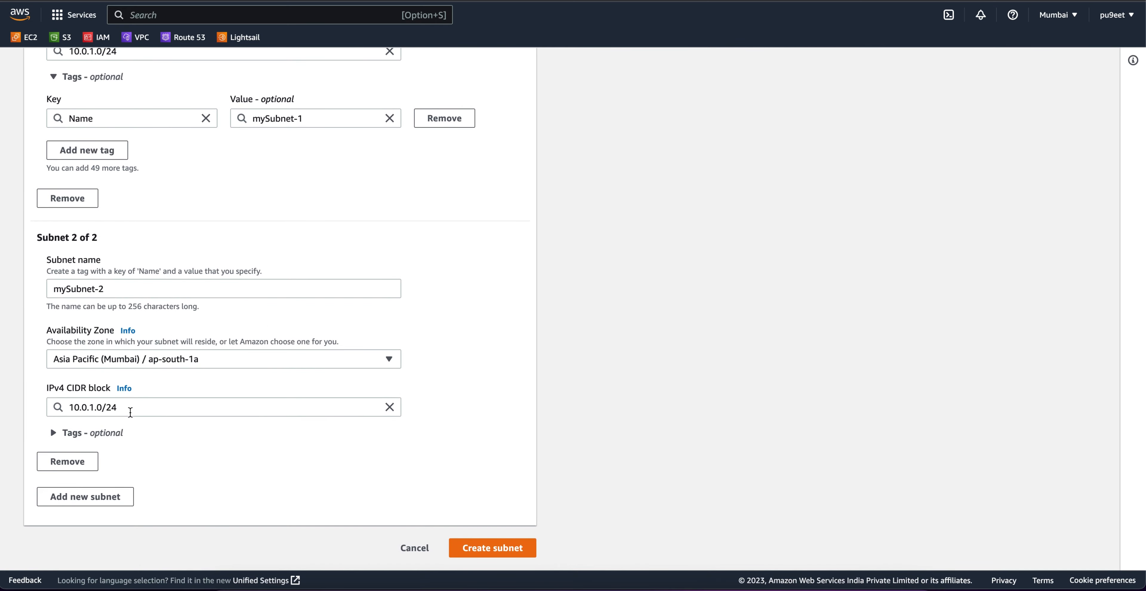
Compare the CIDR blocks entered for mySubnet-1 and mySubnet-2 and try to create both subnets
scroll(131, 411, "up", 8)
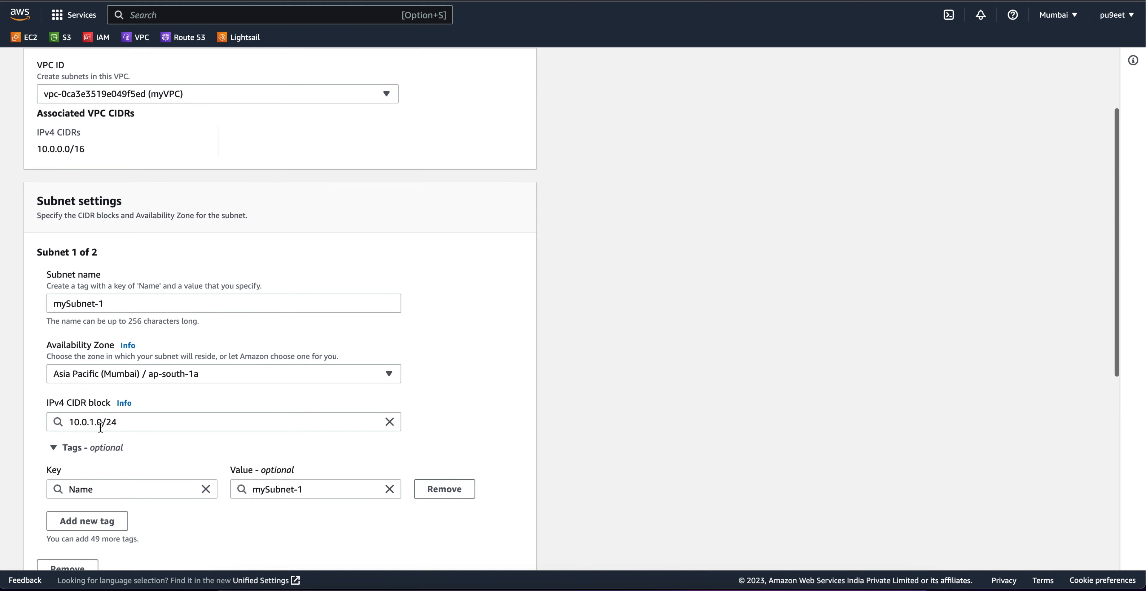
double_click(125, 426)
scroll(120, 382, "down", 8)
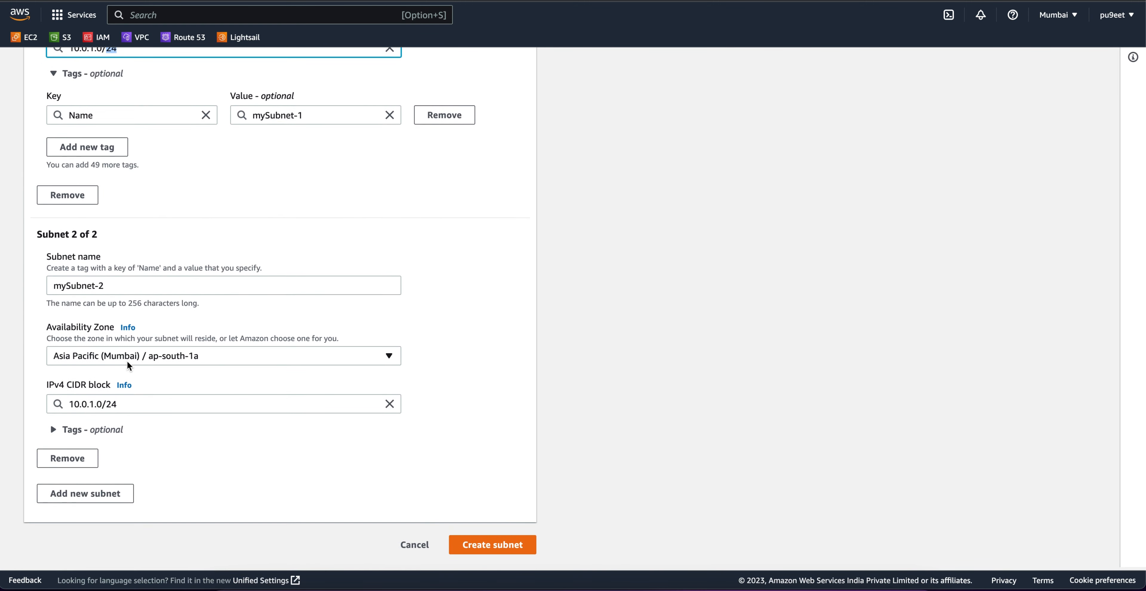
scroll(127, 361, "up", 8)
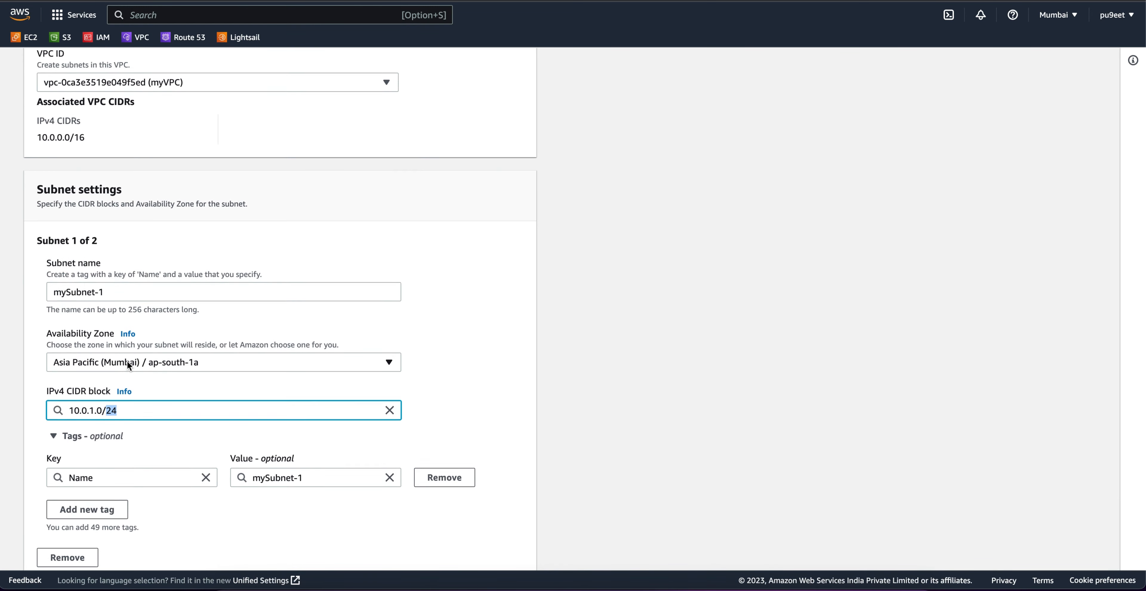
scroll(127, 361, "down", 8)
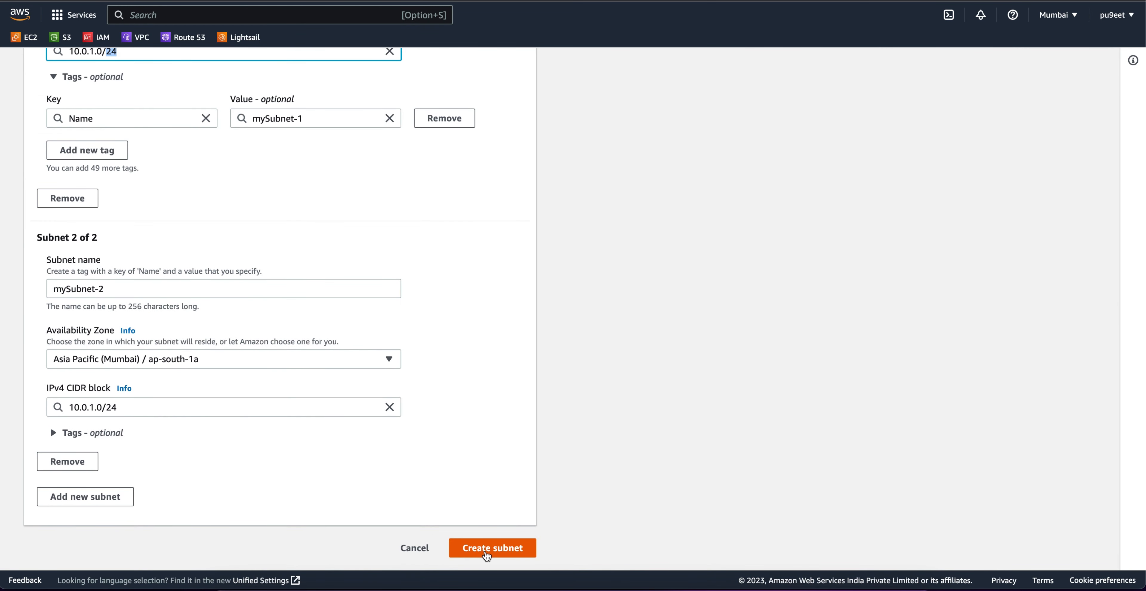
left_click(485, 549)
scroll(439, 465, "up", 3)
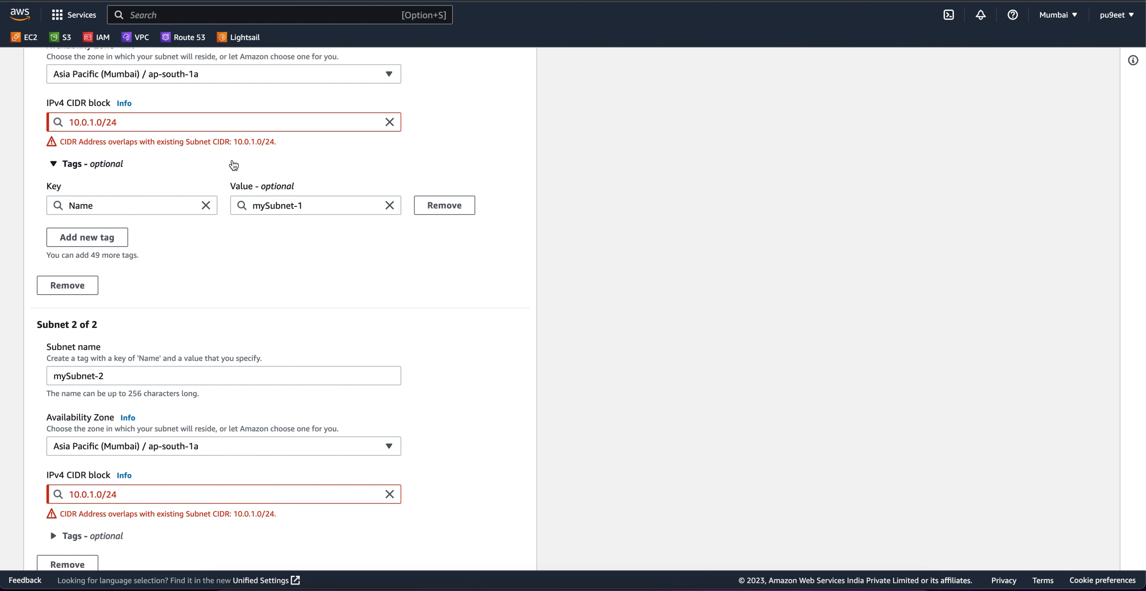
scroll(234, 165, "down", 3)
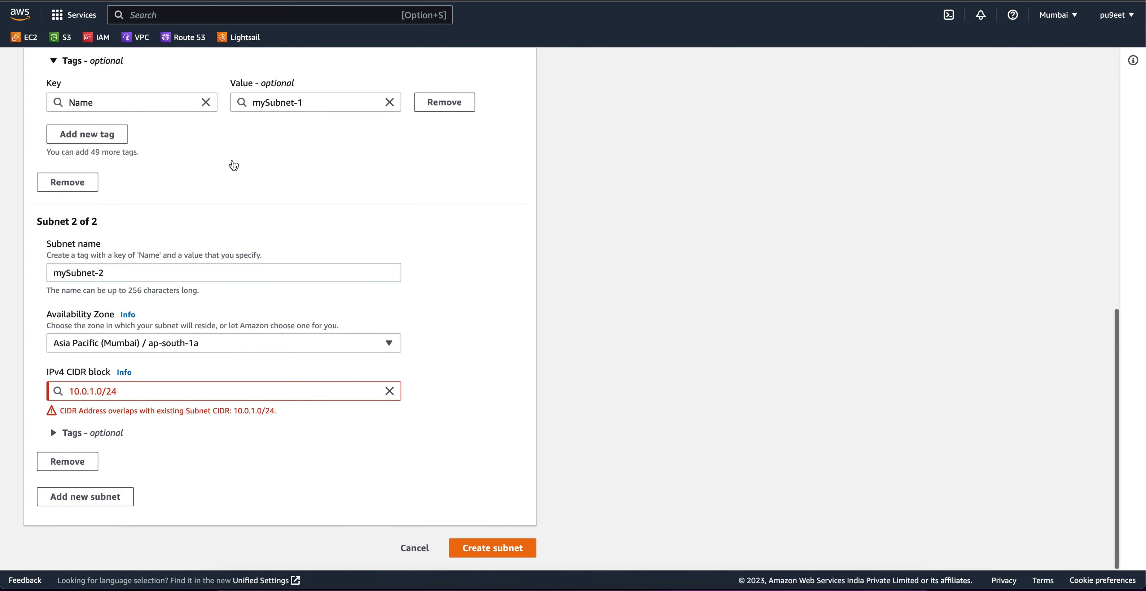
Set the IPv4 CIDR block of mySubnet-2 to 10.0.2.0/24 and create both subnets
left_click(122, 393)
key("Left")
key("Left")
key("Left")
key("Left")
key("Left")
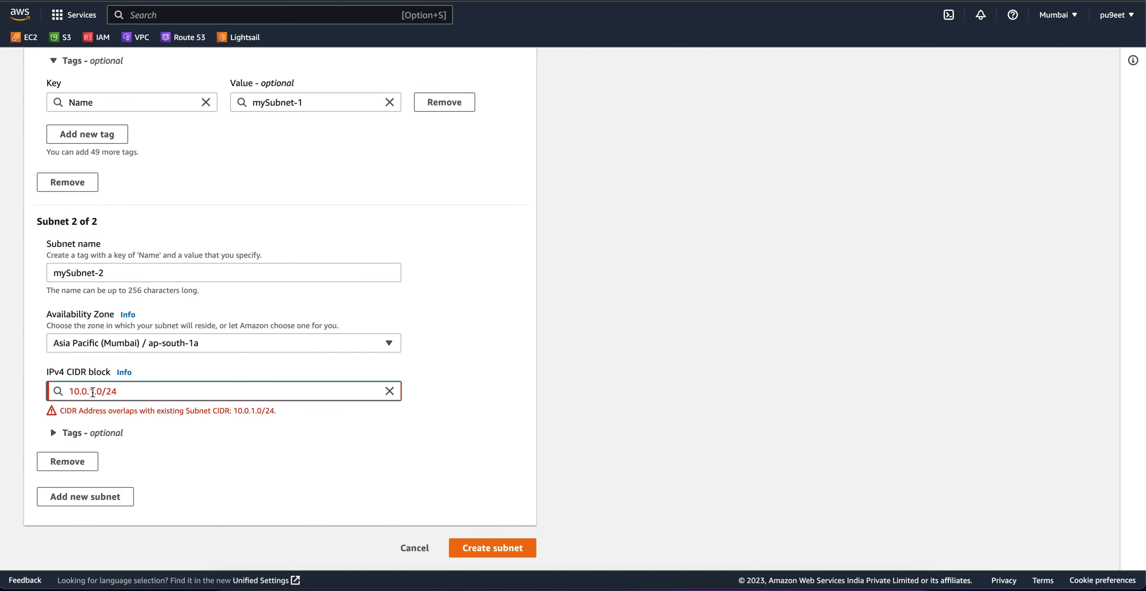
key("BackSpace")
type("2")
left_click(301, 463)
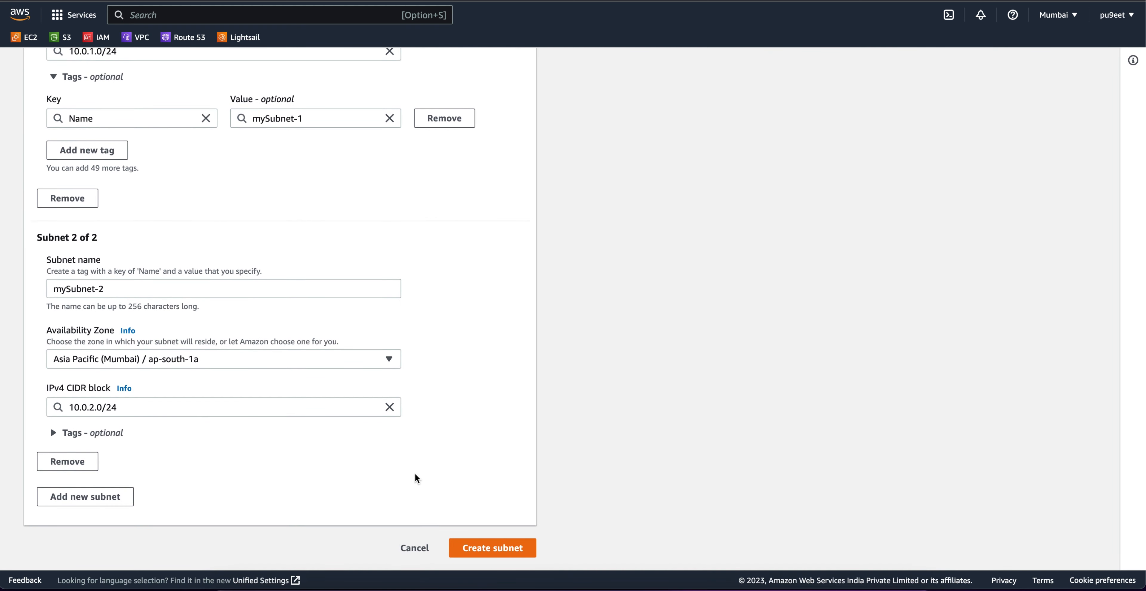
left_click(466, 554)
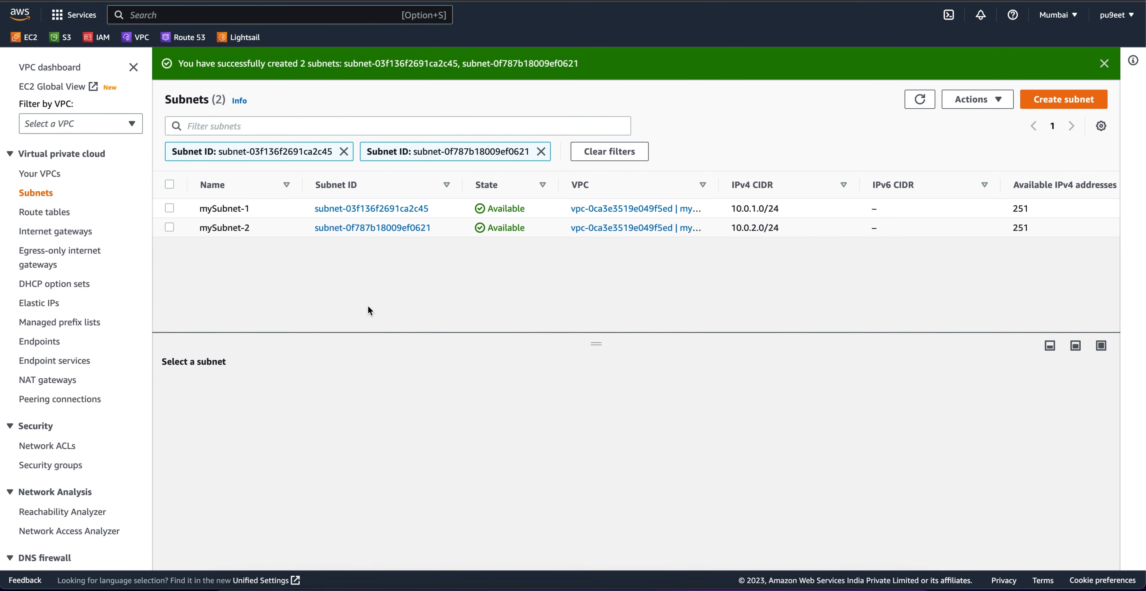
Switch to the sticky note, number the create a VPC, Subnet, IG and Routetable items 1 to 4, and return to the AWS console
left_click(782, 583)
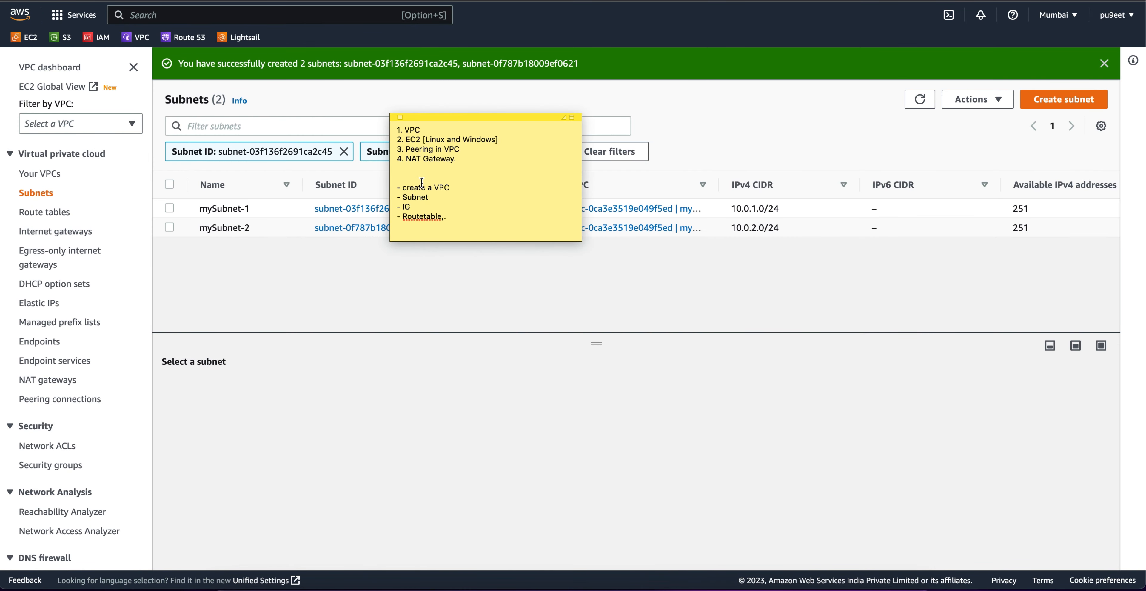
left_click(399, 187)
type("1")
key("Down")
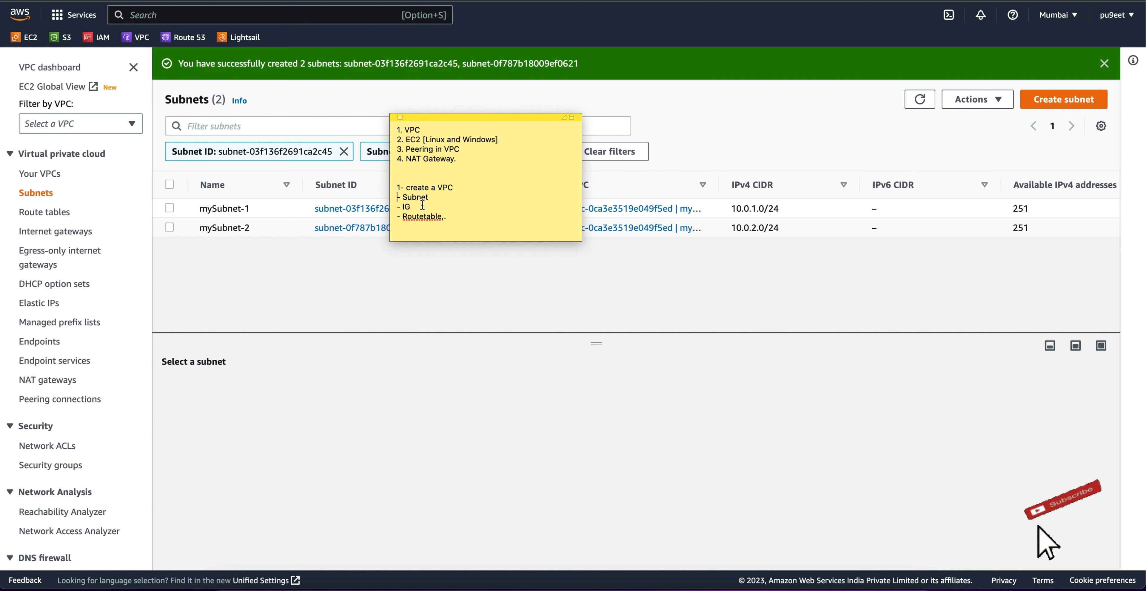
type("2")
key("Down")
type("3")
key("Down")
left_click(443, 314)
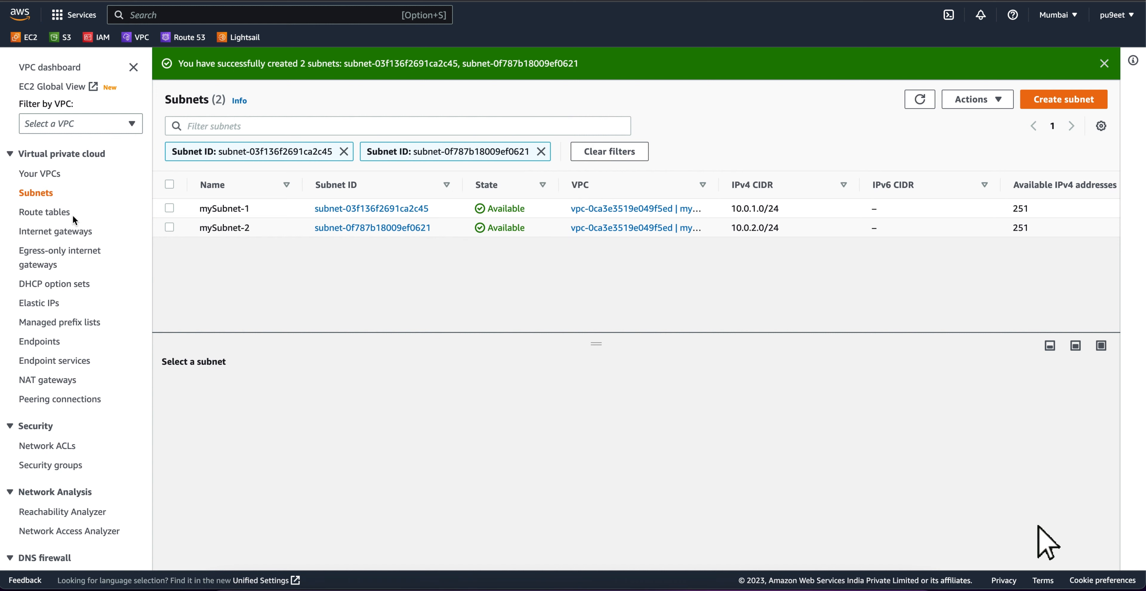
Create a new internet gateway with the name tag my-IGW
left_click(57, 232)
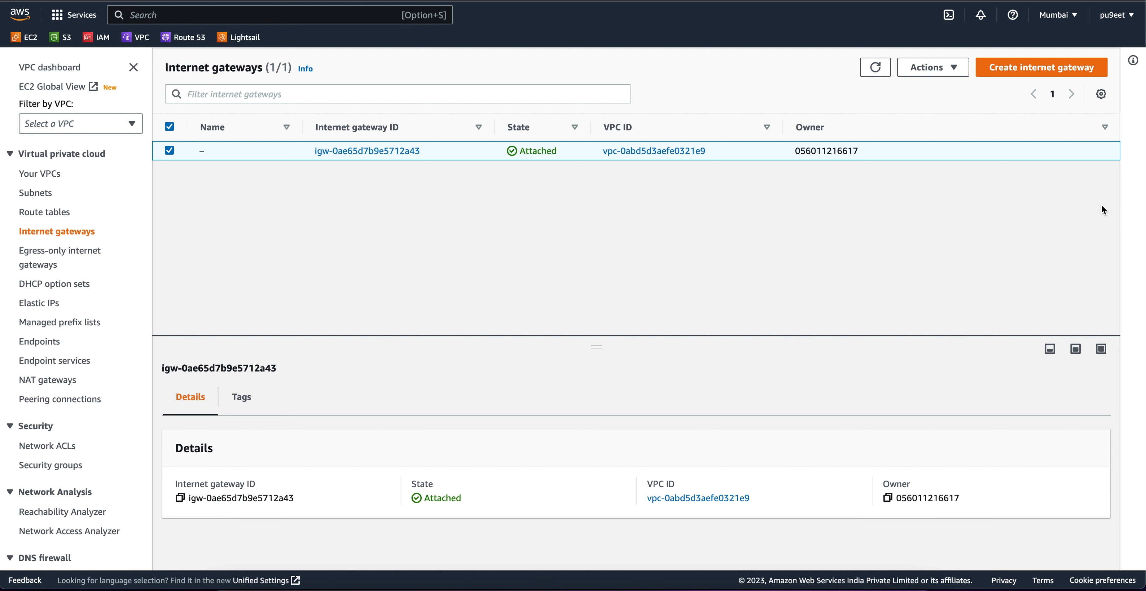
left_click(1032, 75)
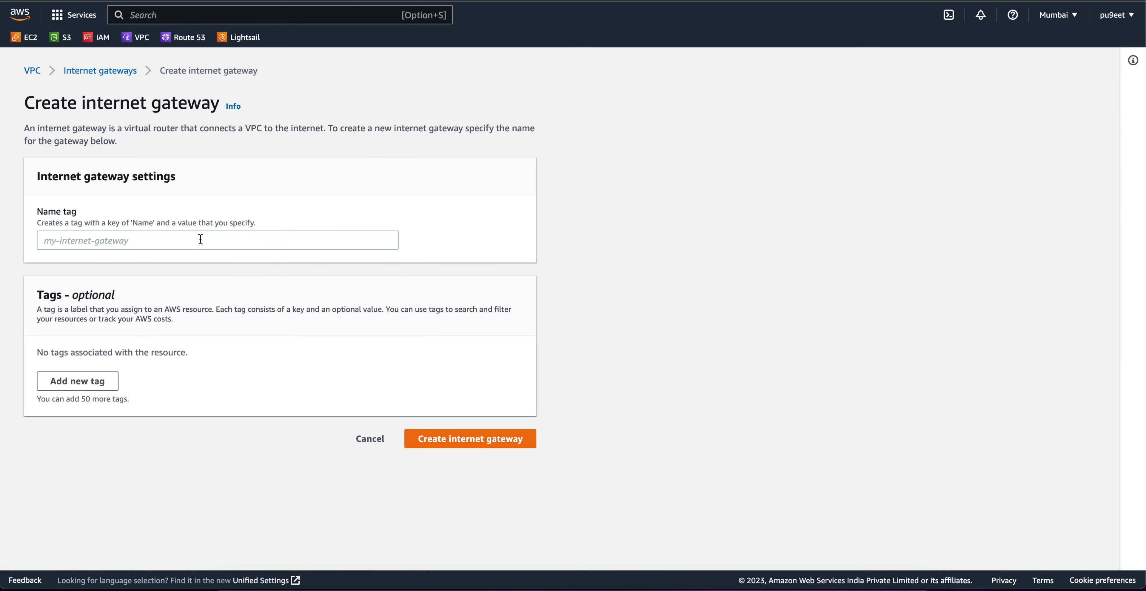
left_click(187, 239)
type("my")
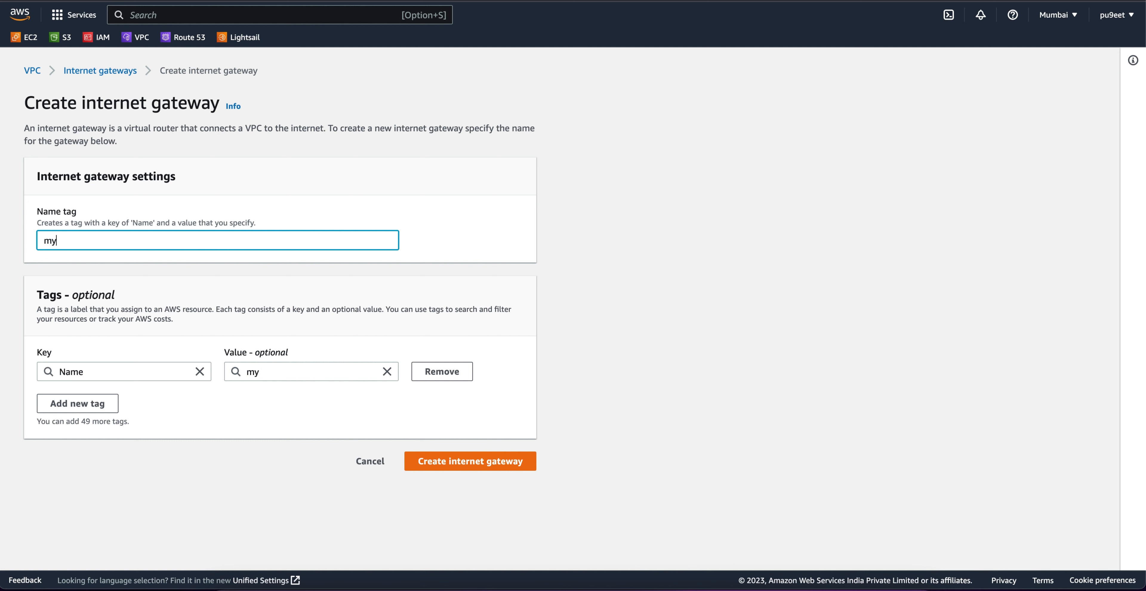
type("-IGW")
left_click(474, 466)
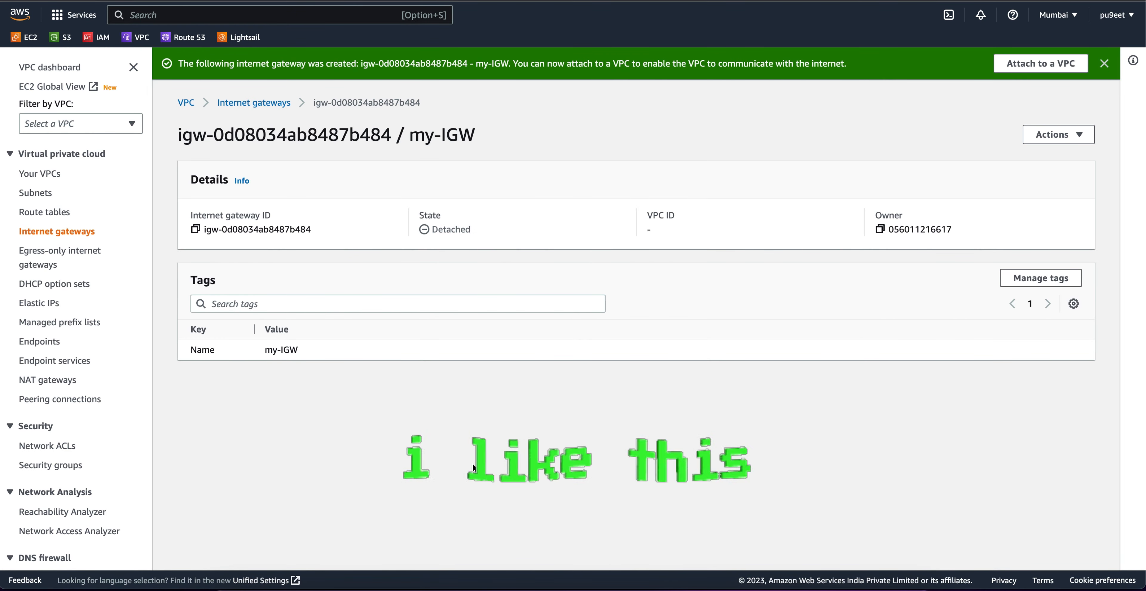
Attach the my-IGW internet gateway to myVPC
left_click(1025, 71)
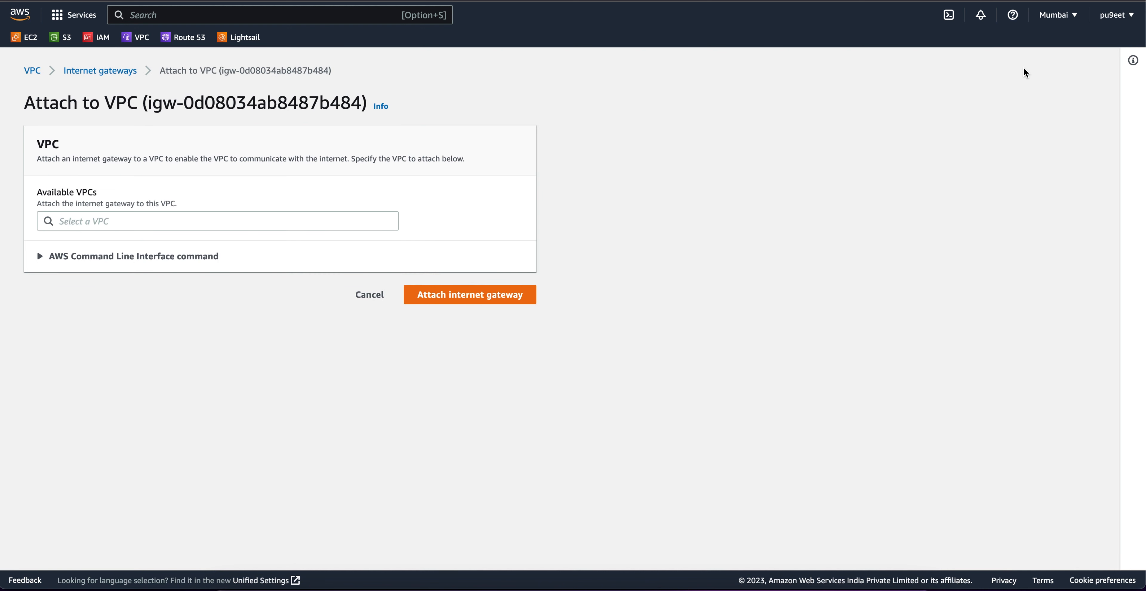
left_click(270, 222)
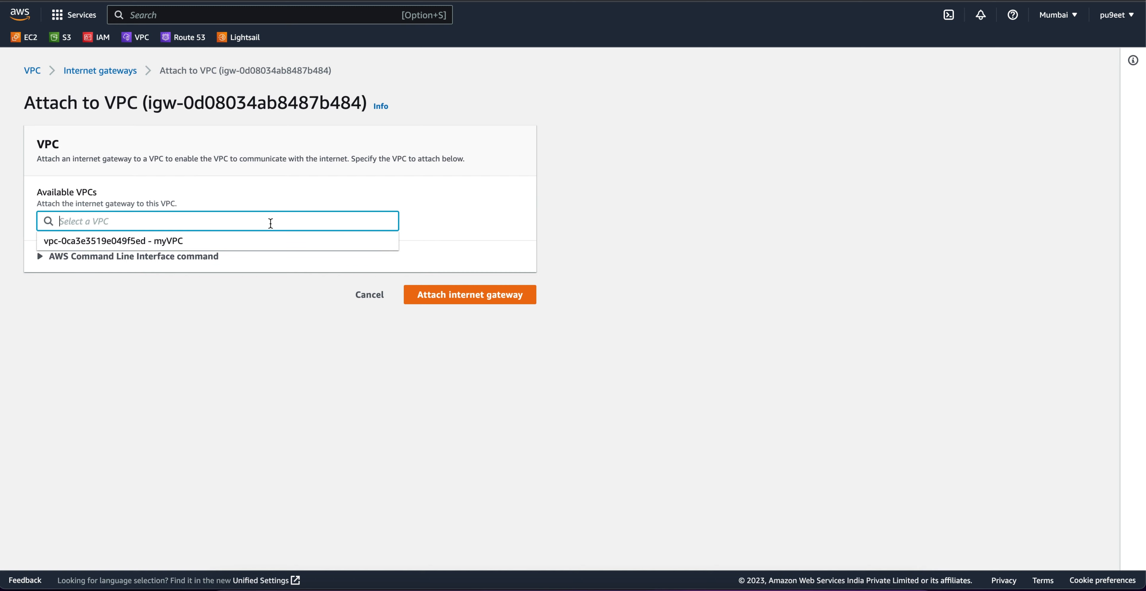
left_click(251, 241)
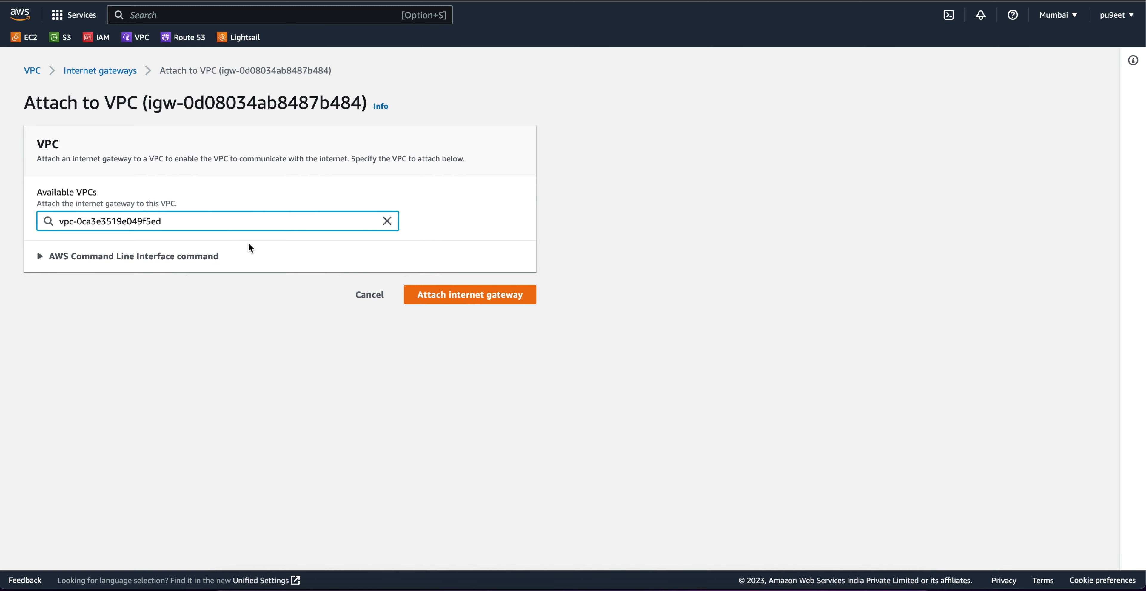
left_click(445, 299)
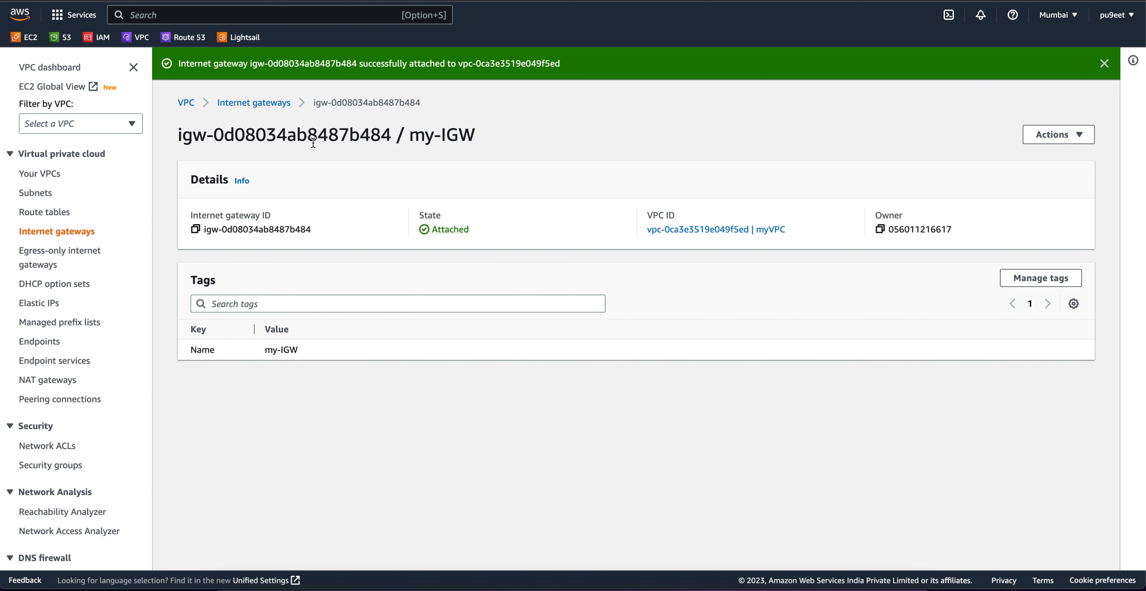
Check the sticky note checklist and create a route table named myRouteTable in myVPC
left_click(46, 216)
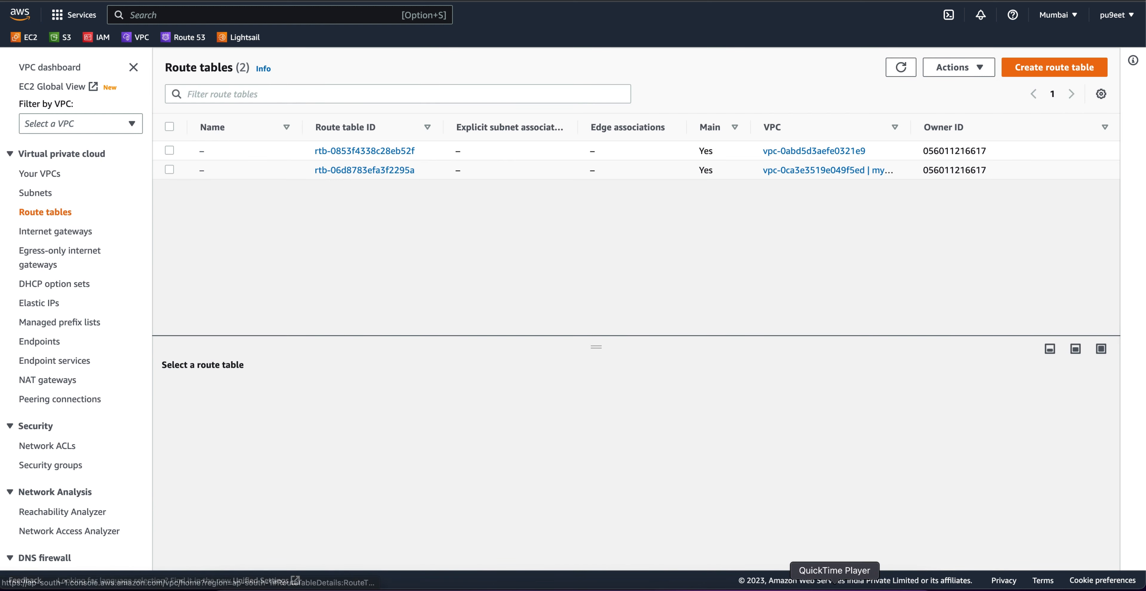
left_click(782, 588)
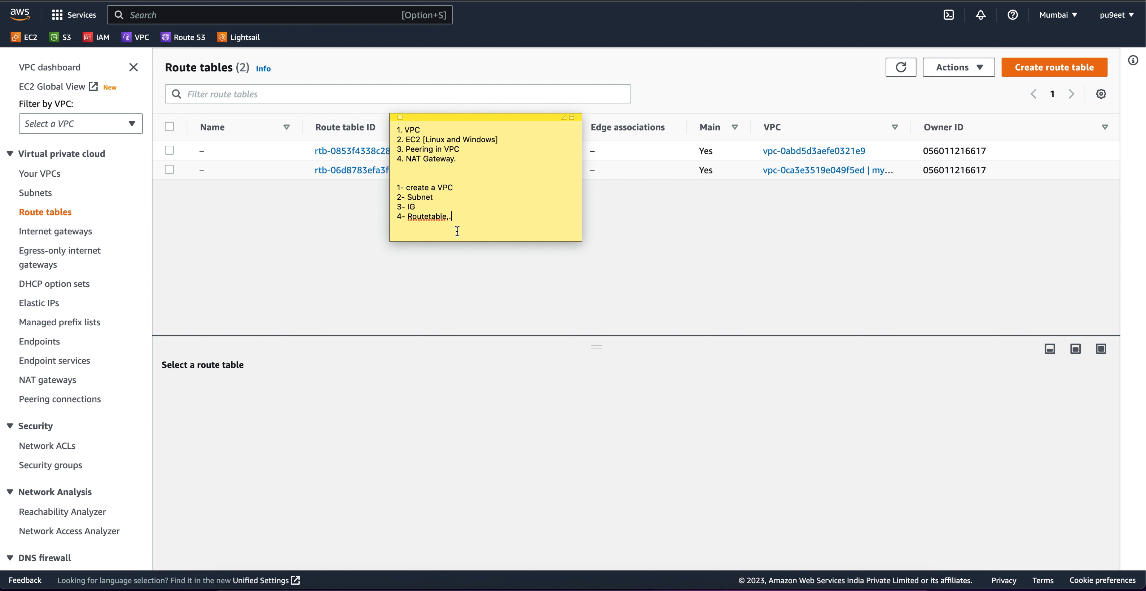
key("super+h")
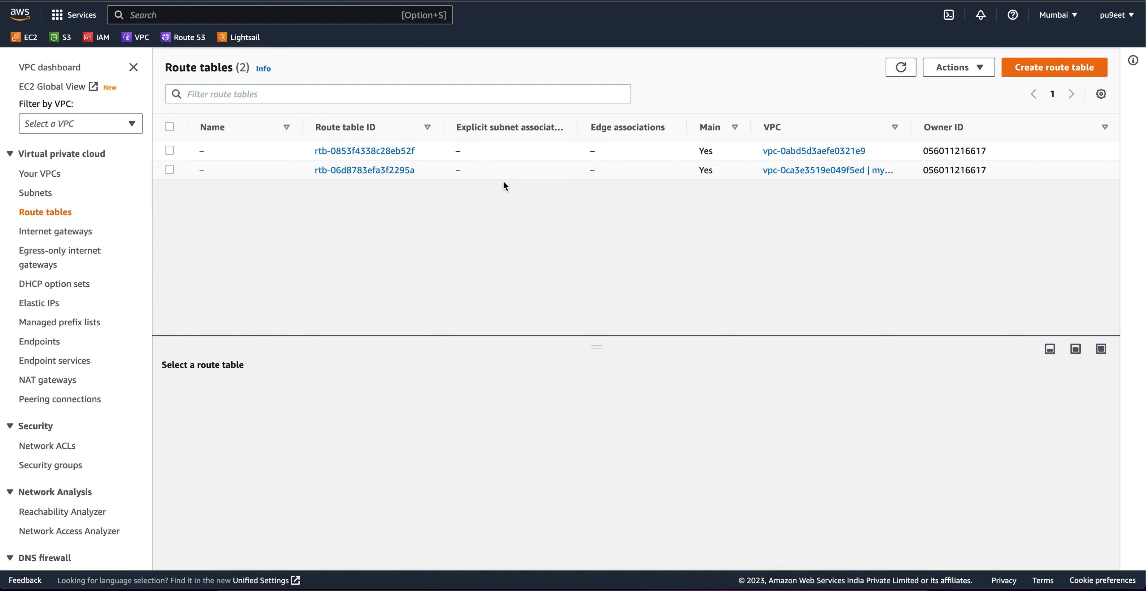
left_click(1051, 71)
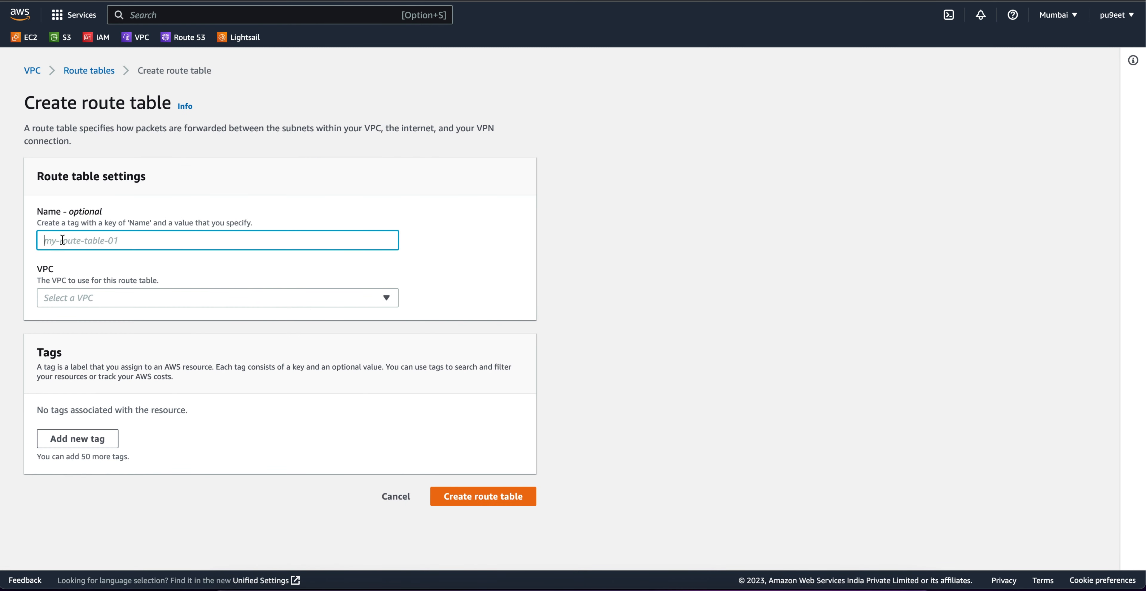
type("myRoutet")
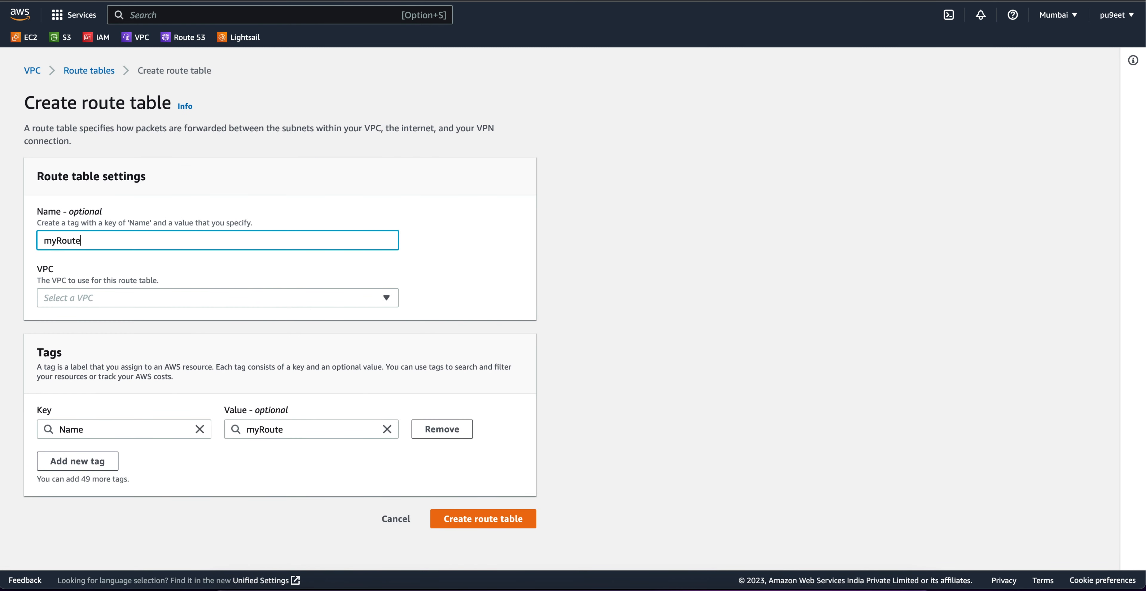
key("BackSpace")
type("Table")
left_click(119, 298)
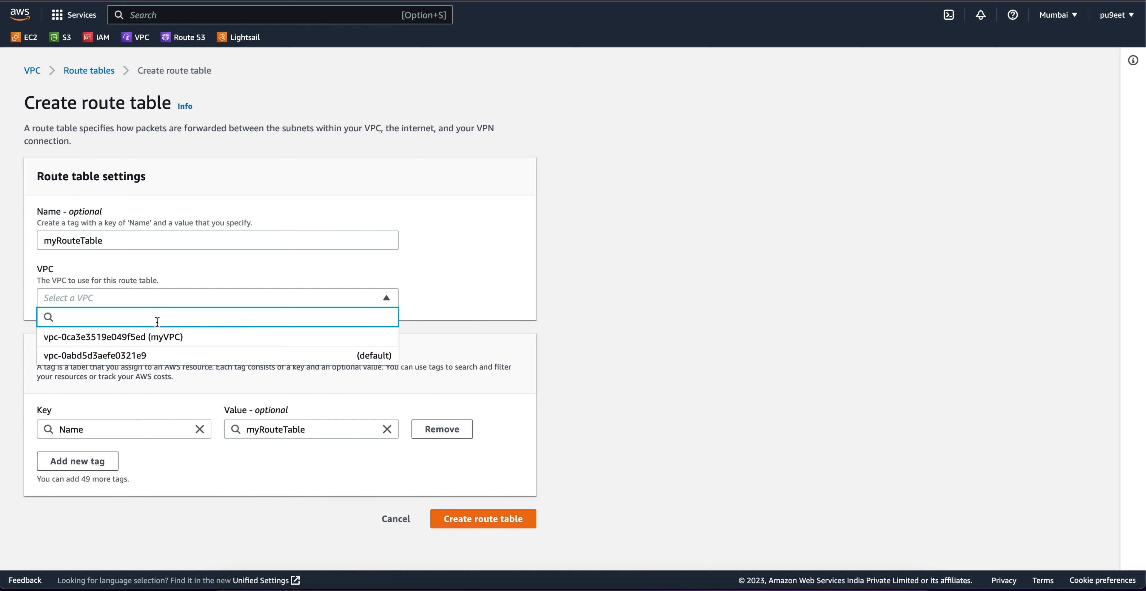
left_click(166, 340)
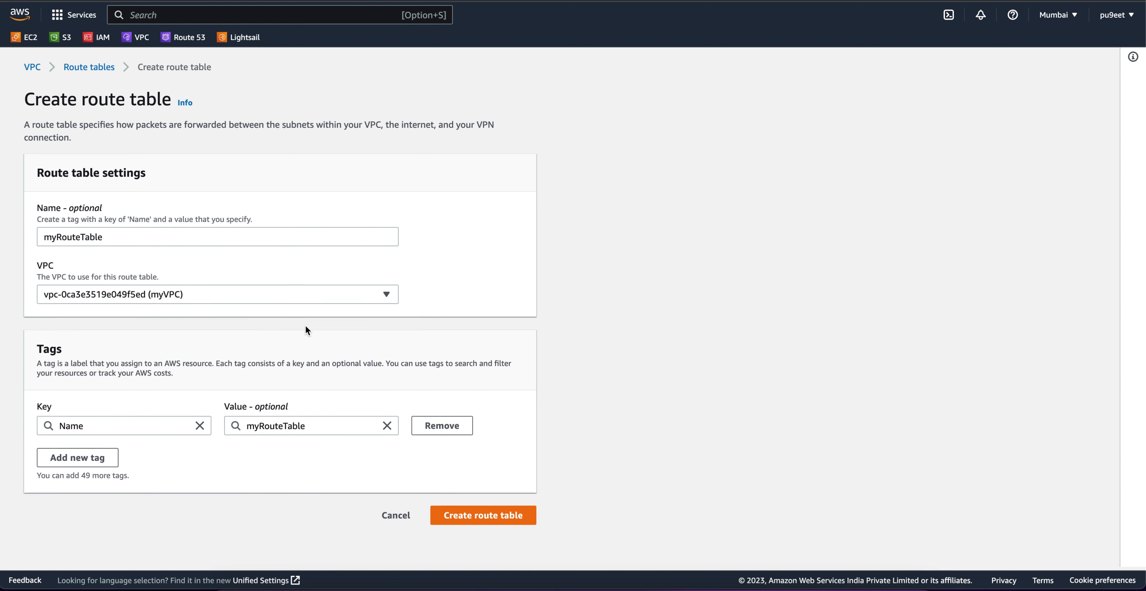
left_click(461, 520)
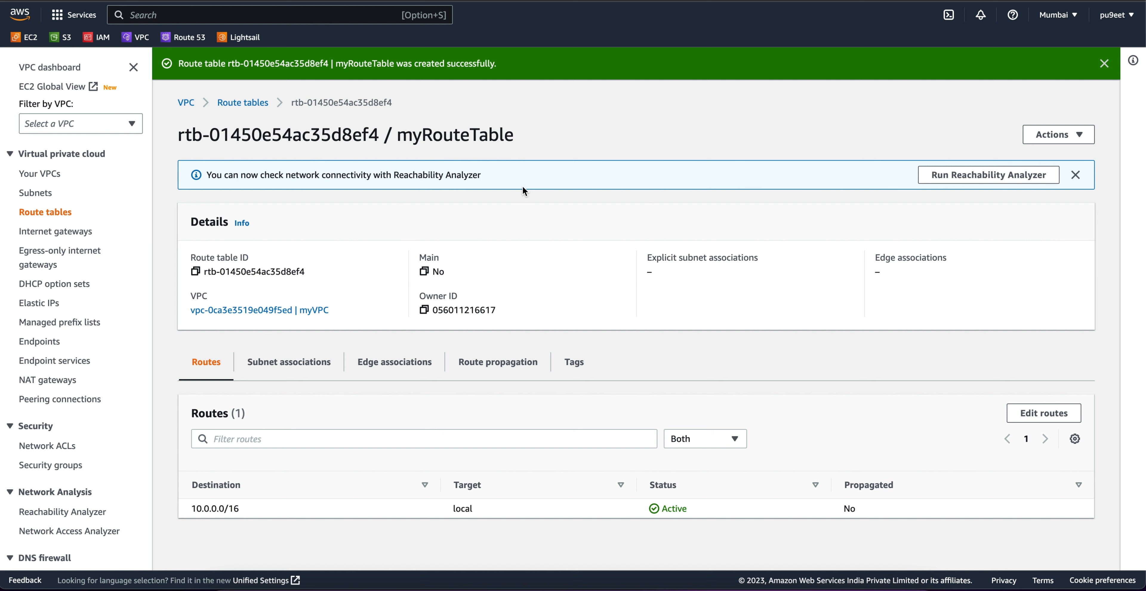
Add a route with destination 0.0.0.0/0 targeting the my-IGW internet gateway to myRouteTable and save the changes
left_click(1028, 415)
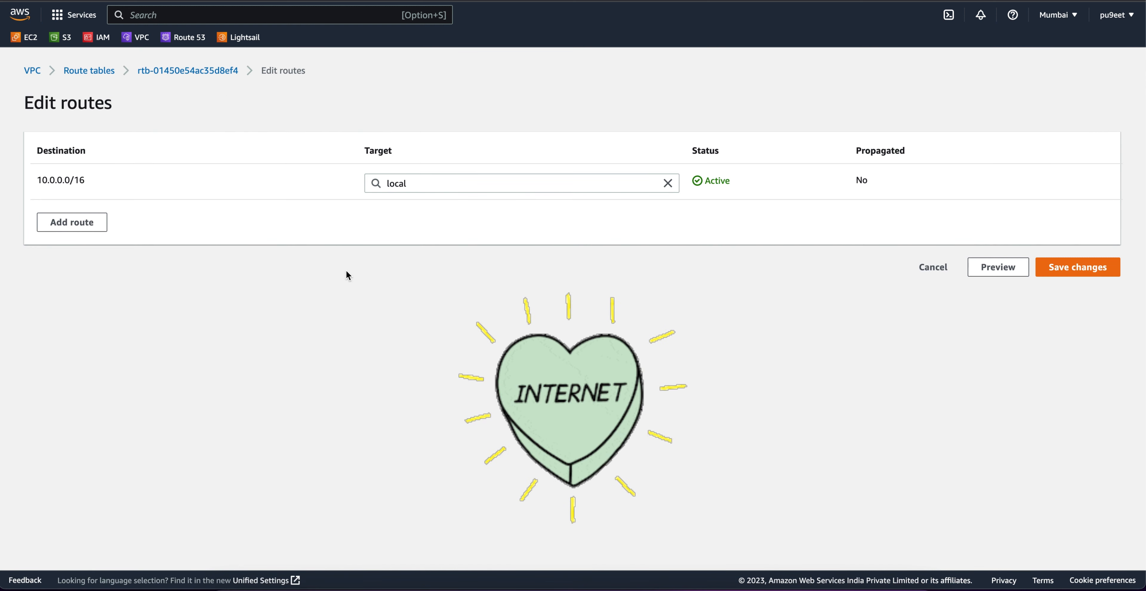
left_click(97, 229)
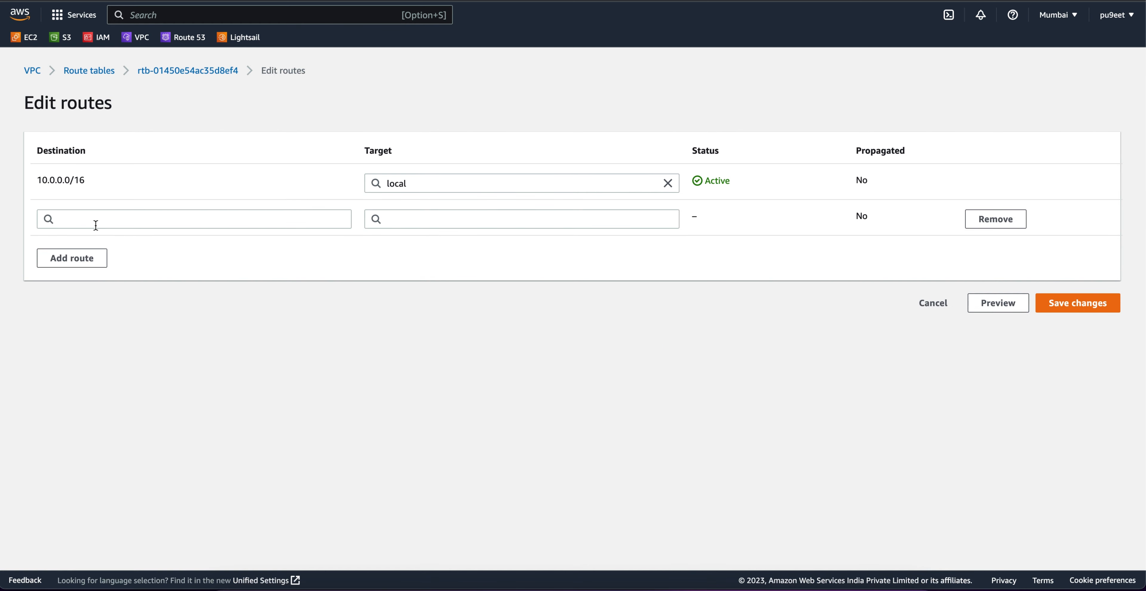
left_click(95, 222)
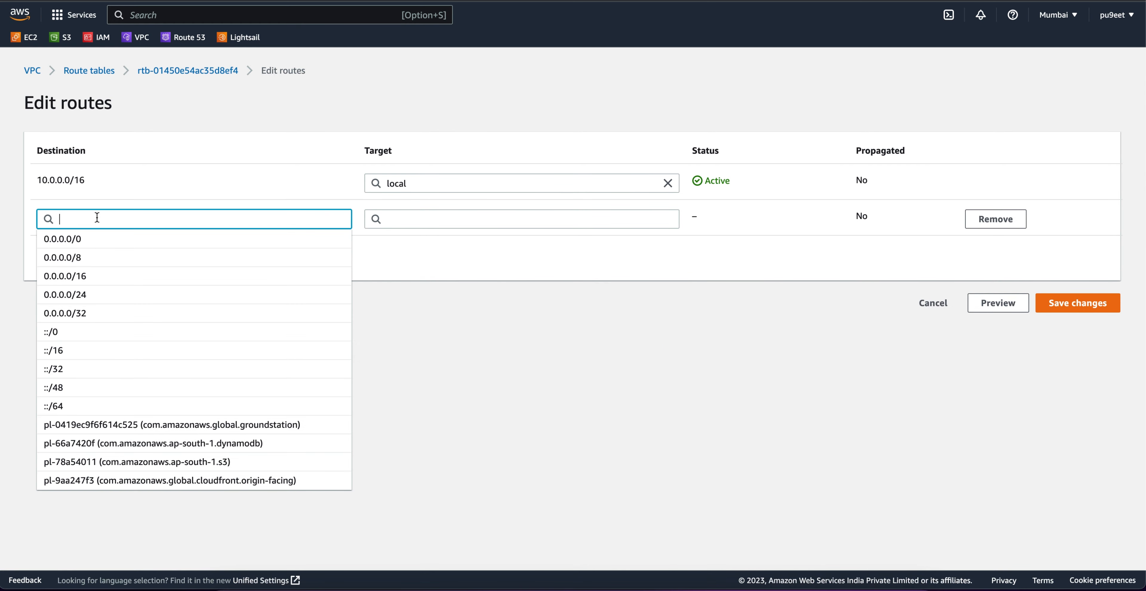
left_click(93, 241)
left_click(284, 314)
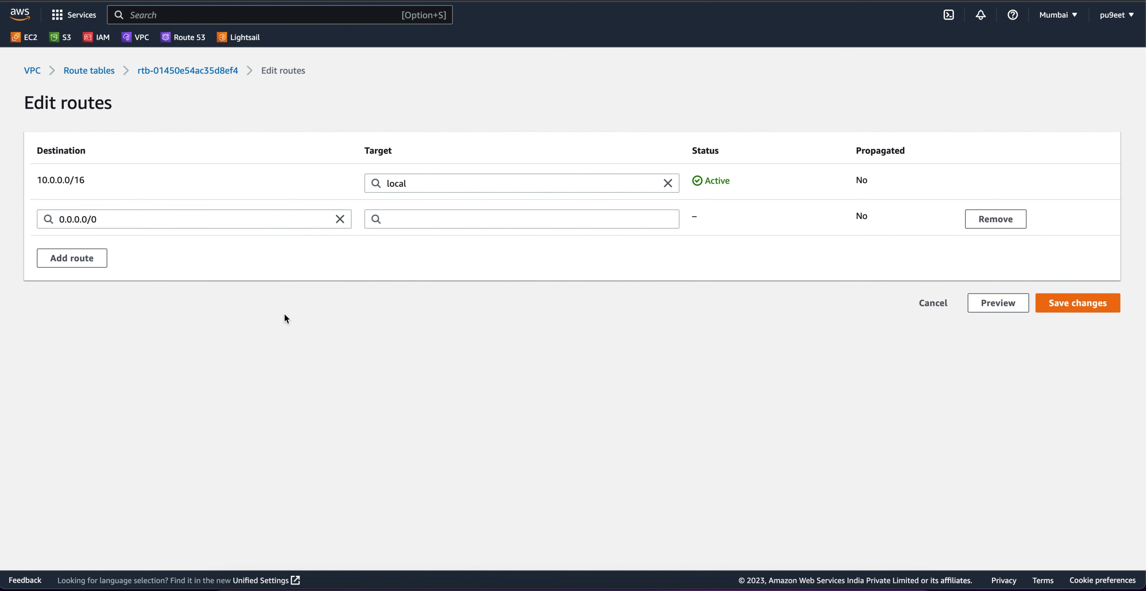
left_click(560, 222)
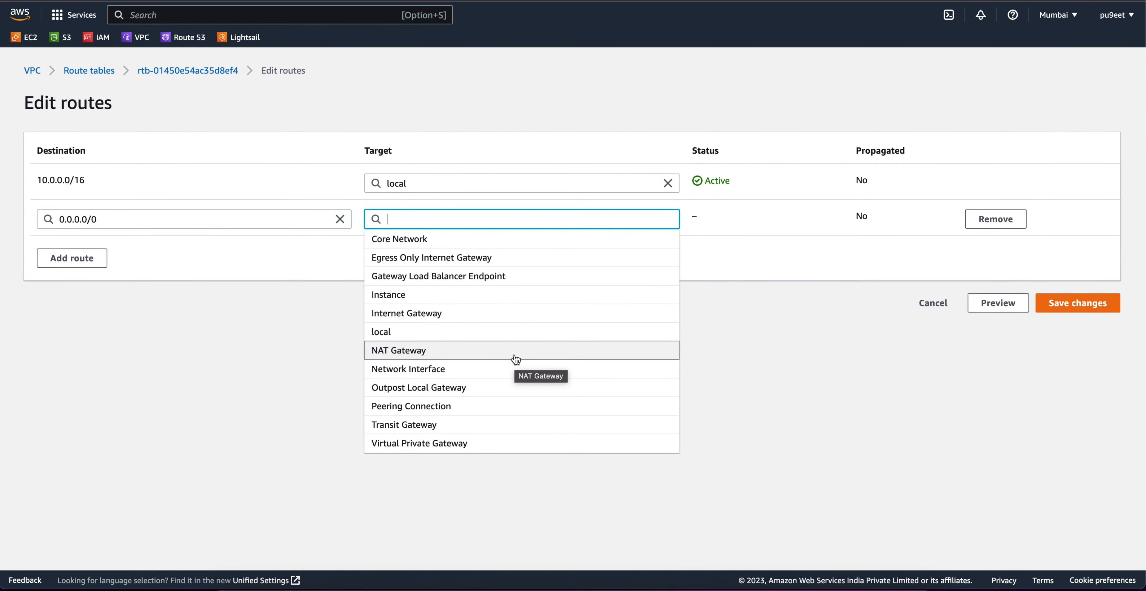
left_click(502, 314)
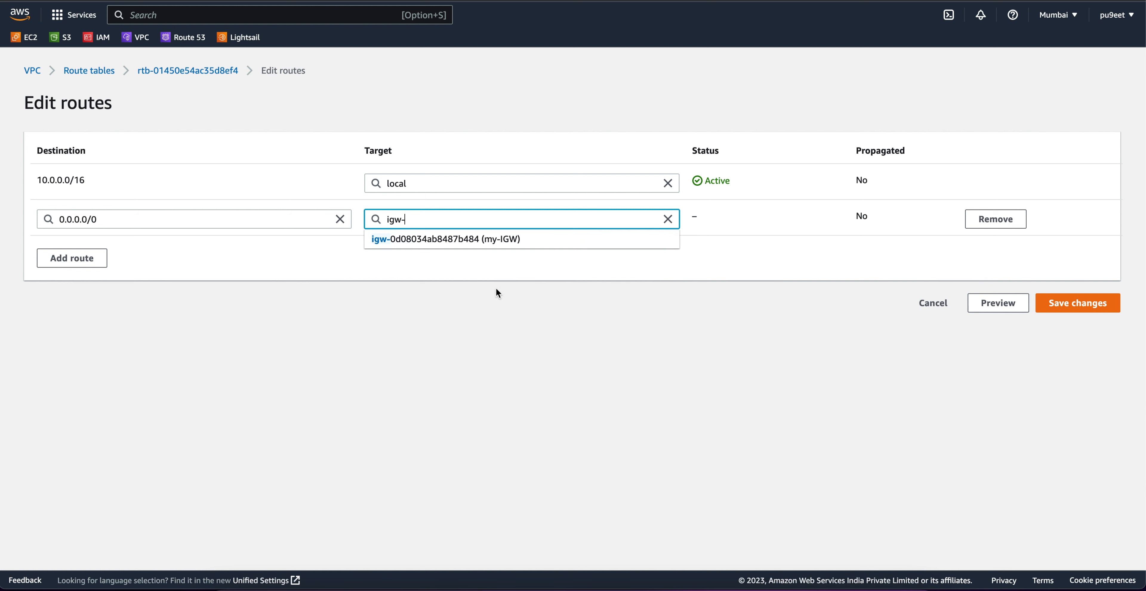
left_click(497, 243)
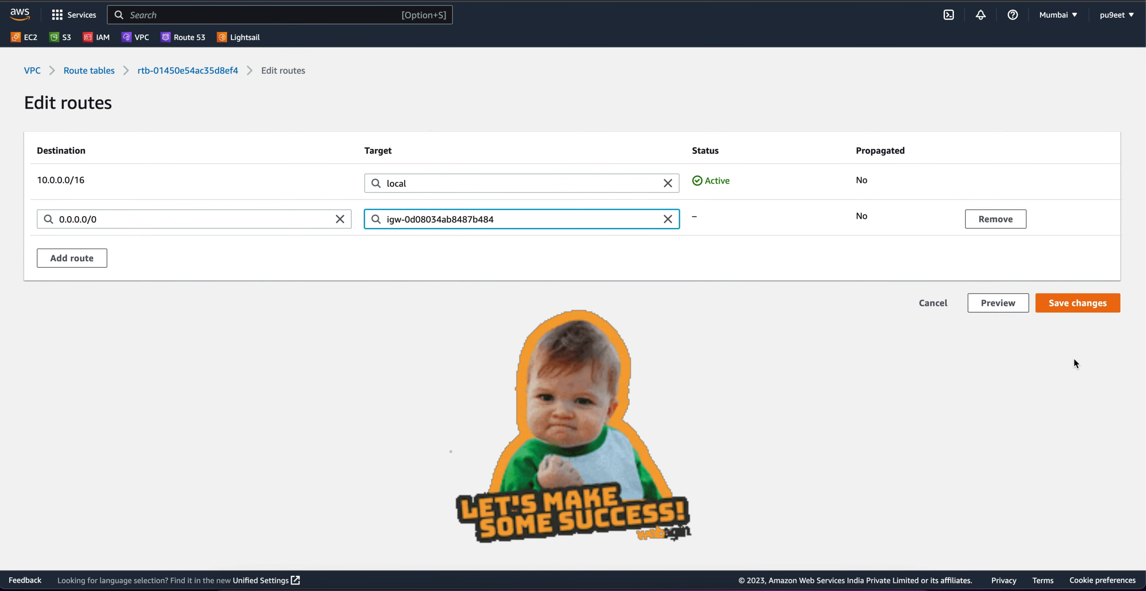
left_click(1078, 304)
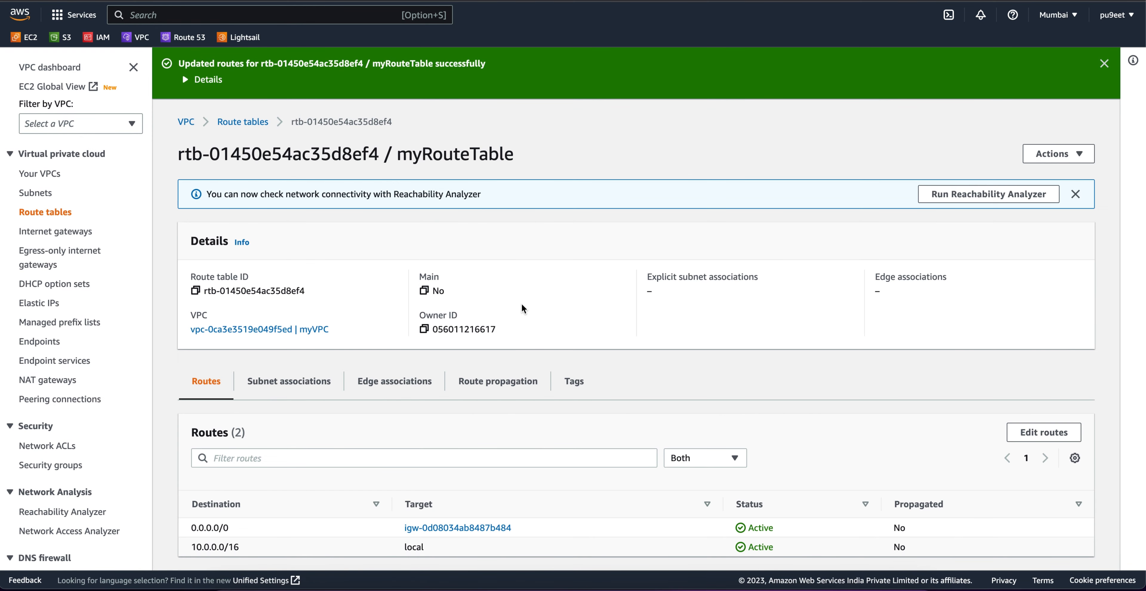
scroll(522, 308, "down", 1)
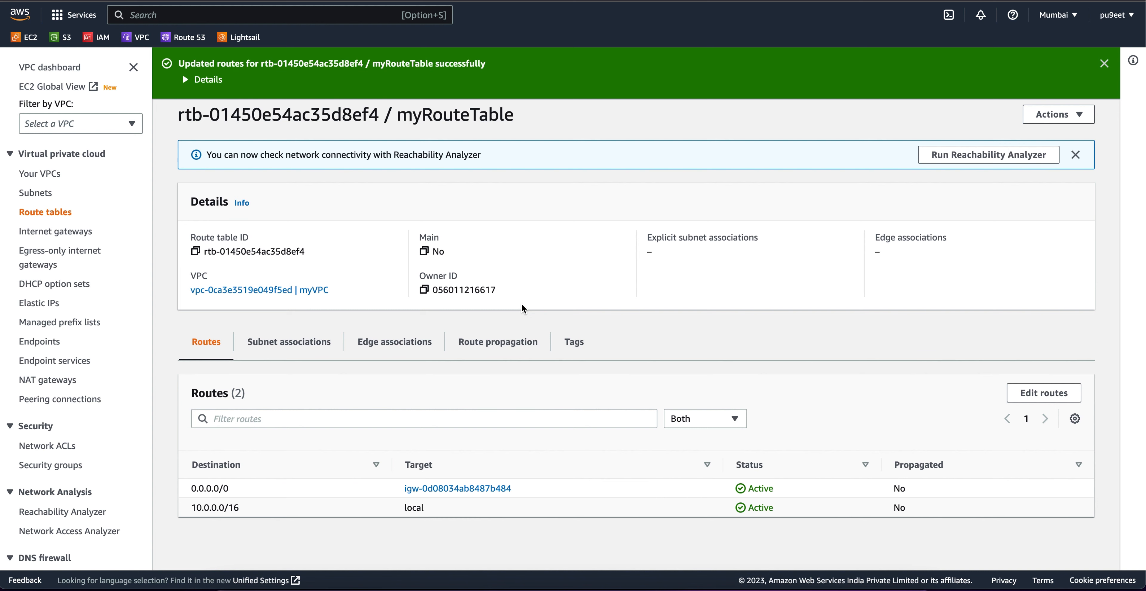
scroll(522, 307, "up", 1)
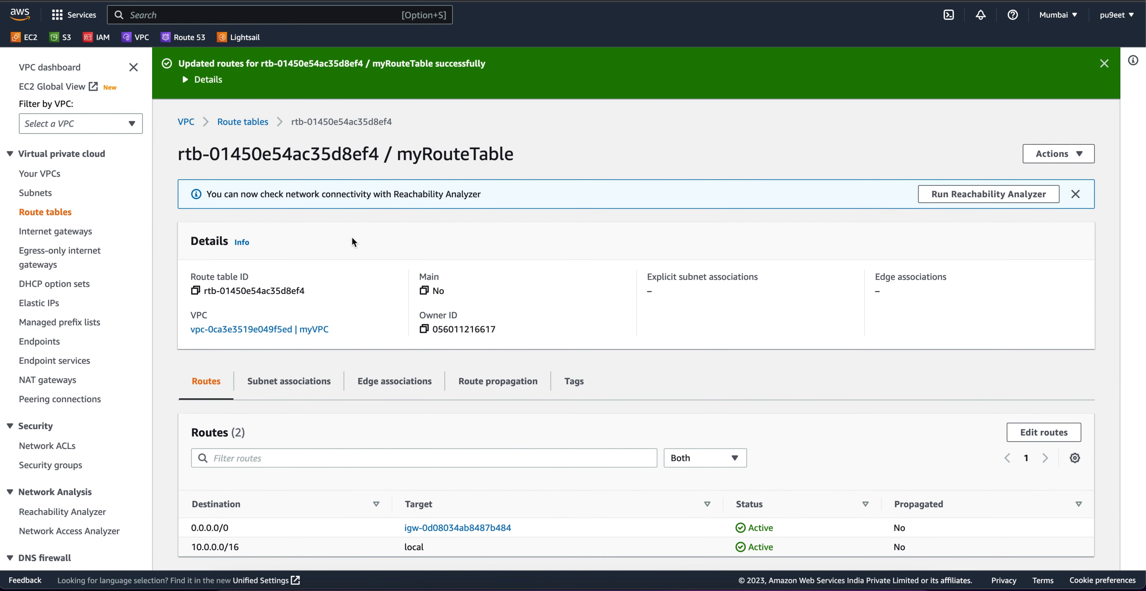
Switch to the sticky note and add a VPC heading with Sub-1 and Sub-2 on separate lines beneath it
left_click(774, 583)
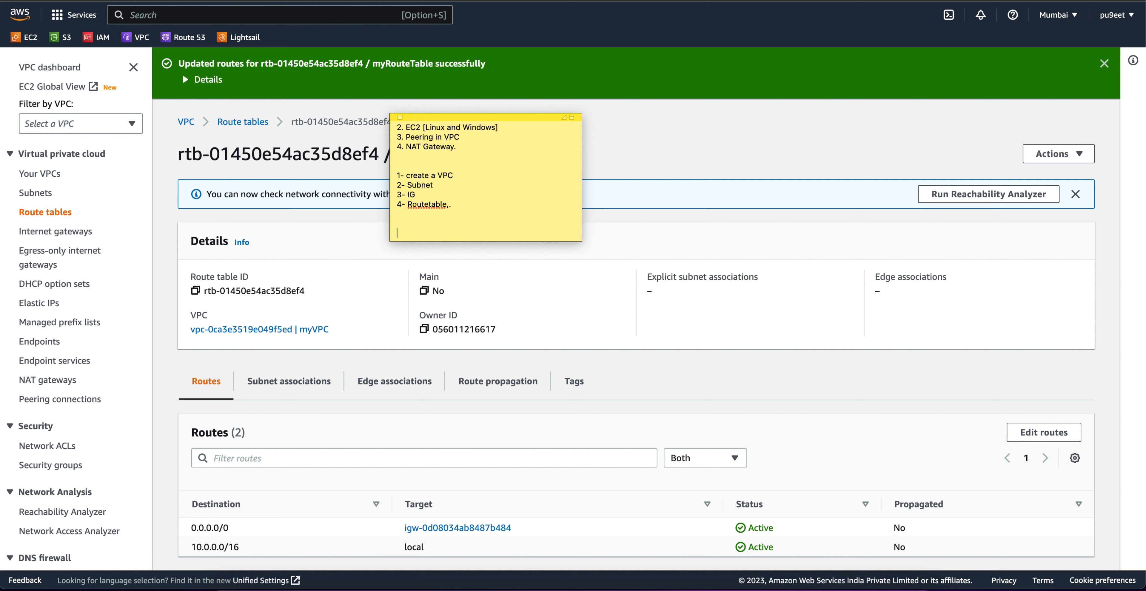
type("VPXC")
key("BackSpace")
key("BackSpace")
type("C")
key("Return")
key("Return")
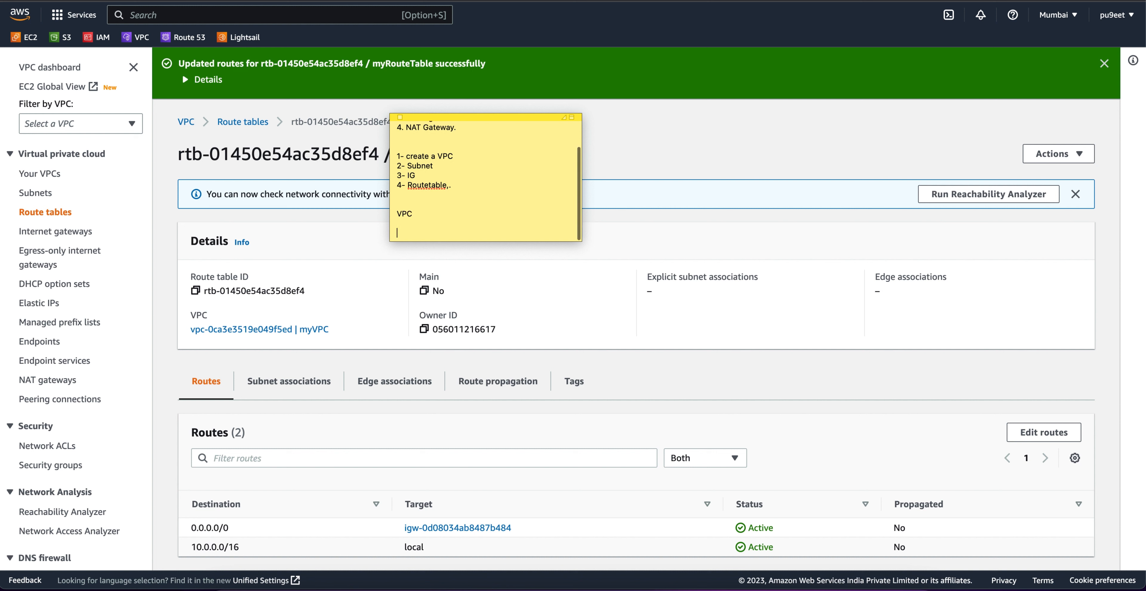
type("Sub-1")
key("Return")
type("Sub")
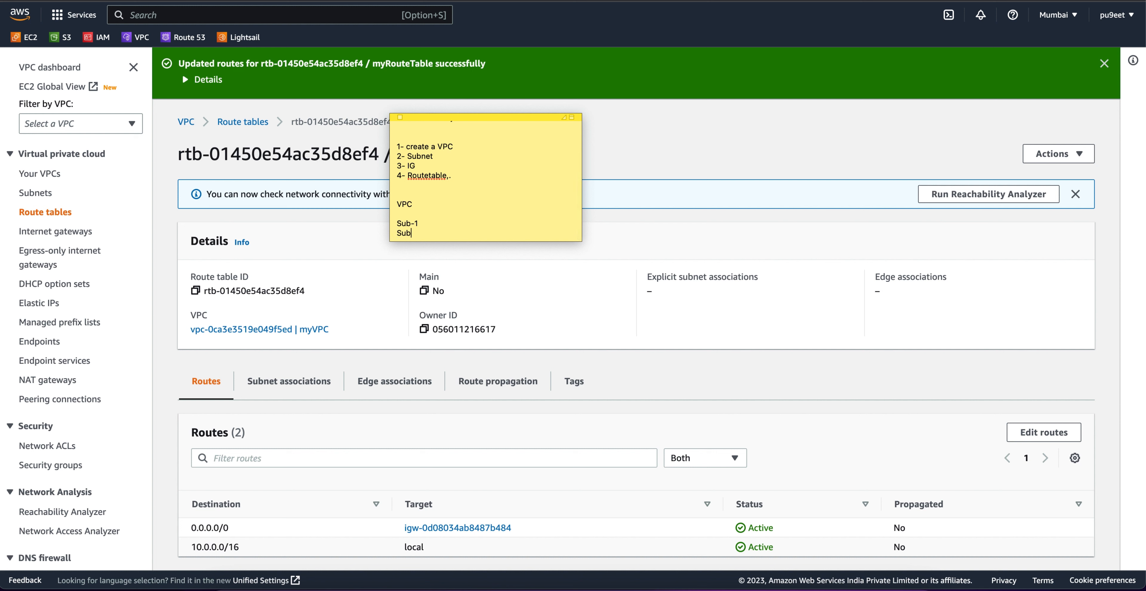
type("-2")
left_click(479, 223)
left_click_drag(425, 235, 394, 224)
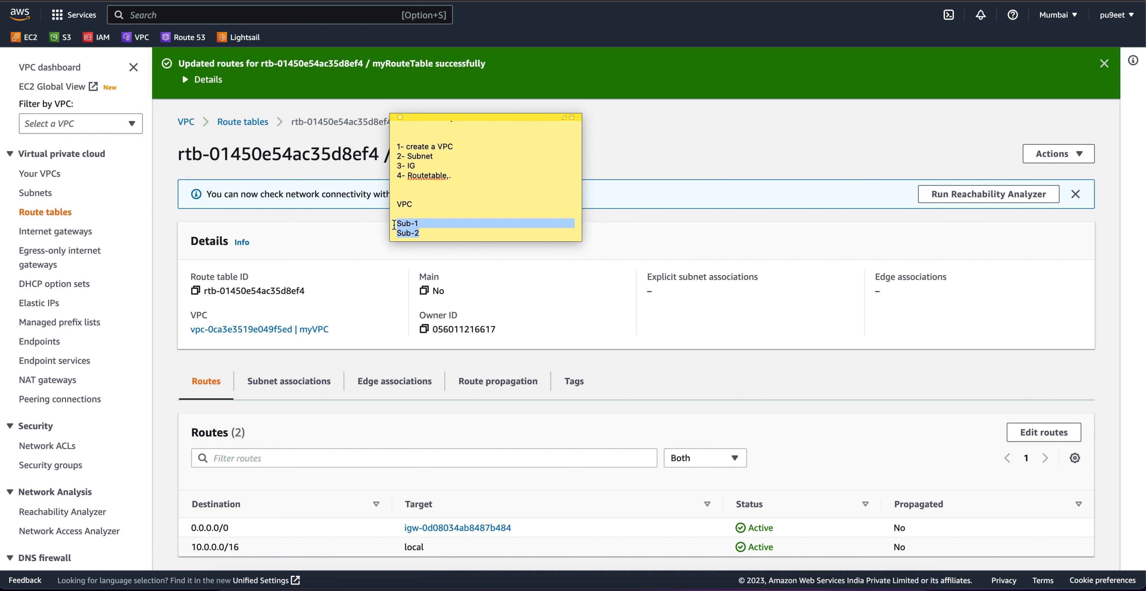
Complete the subnet lines in the note as "Sub-1 -> 1EC2 - 2EC2" and "Sub-2 -> 1EC2"
left_click(433, 226)
type("-")
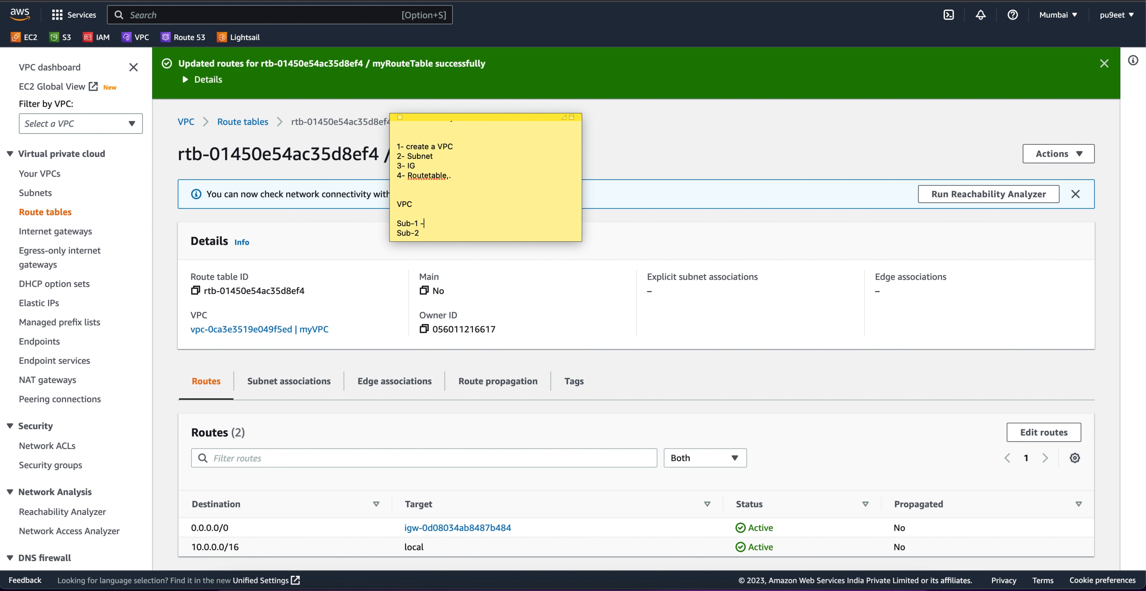
type("> one")
key("BackSpace")
key("BackSpace")
key("BackSpace")
type("1EC2 Sub-2 -> 1EC2")
left_click(449, 223)
type("- 2Ec")
key("BackSpace")
type("C2")
Review the planned EC2 instances for Sub-1 and Sub-2 in the note, then return to the AWS console
double_click(441, 223)
double_click(465, 223)
double_click(449, 232)
left_click(472, 234)
double_click(443, 223)
double_click(466, 223)
double_click(406, 223)
double_click(440, 233)
double_click(440, 223)
left_click(456, 233)
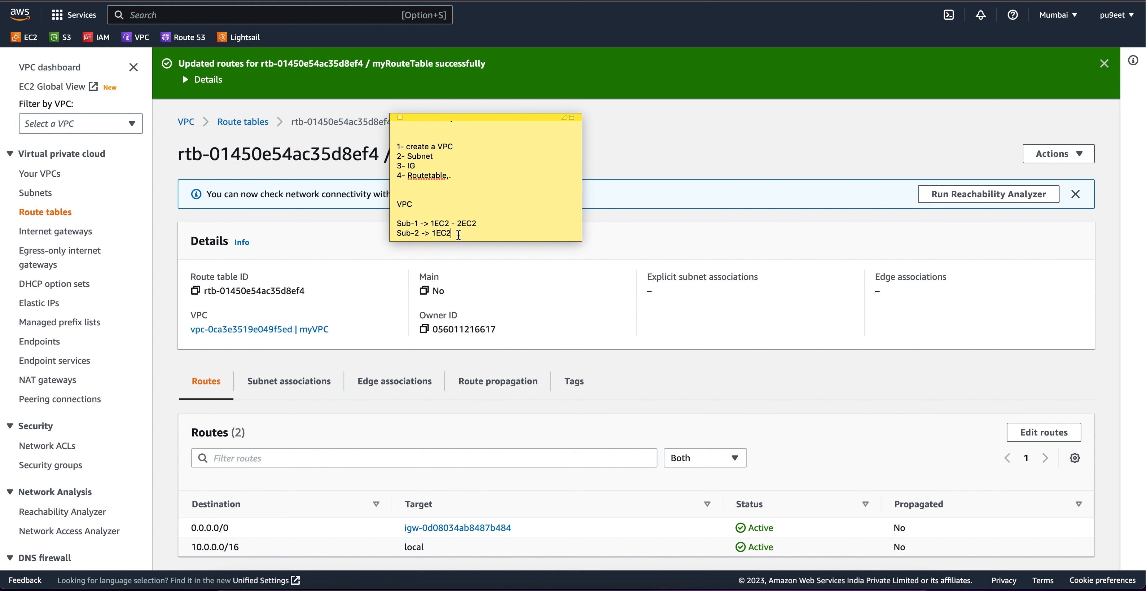
left_click(660, 220)
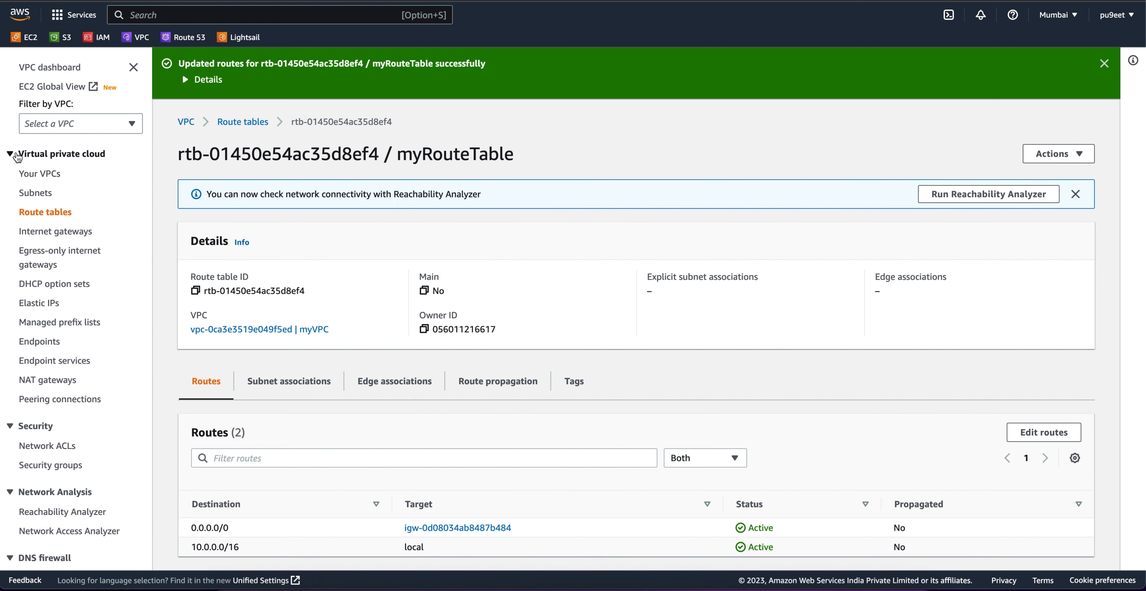
Start launching a new EC2 instance and name it myLinux-subnet1-ec2-1
left_click(29, 40)
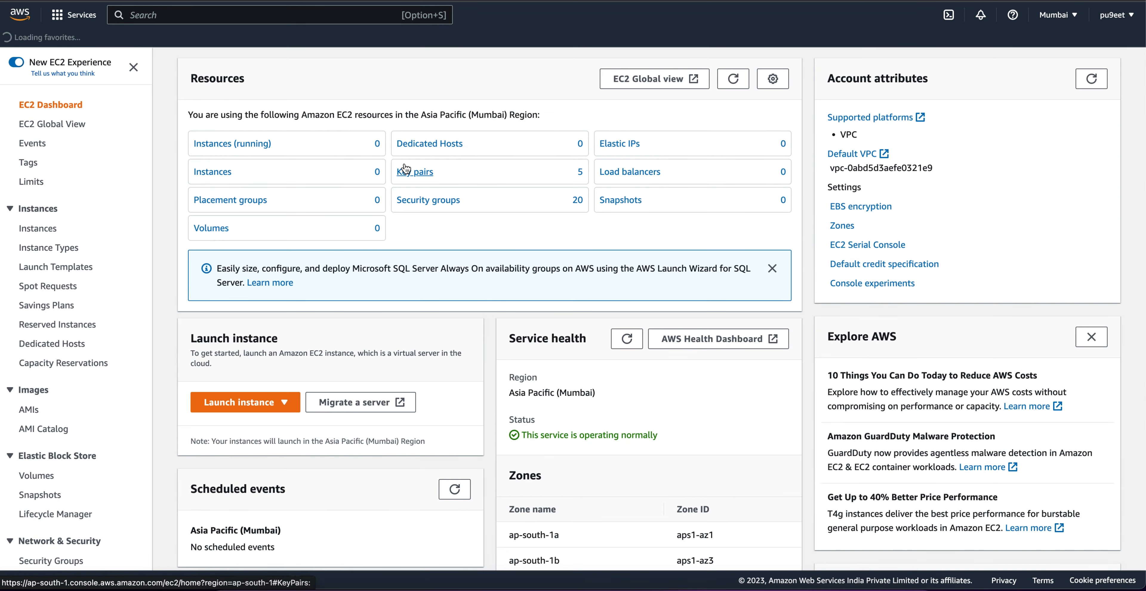
left_click(241, 145)
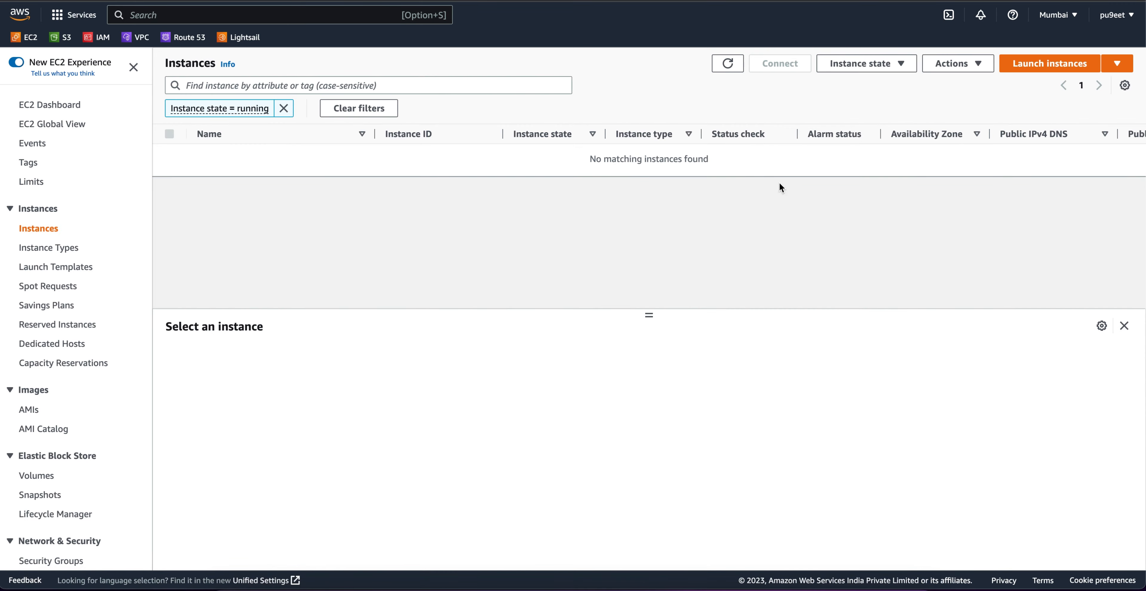
left_click(1046, 64)
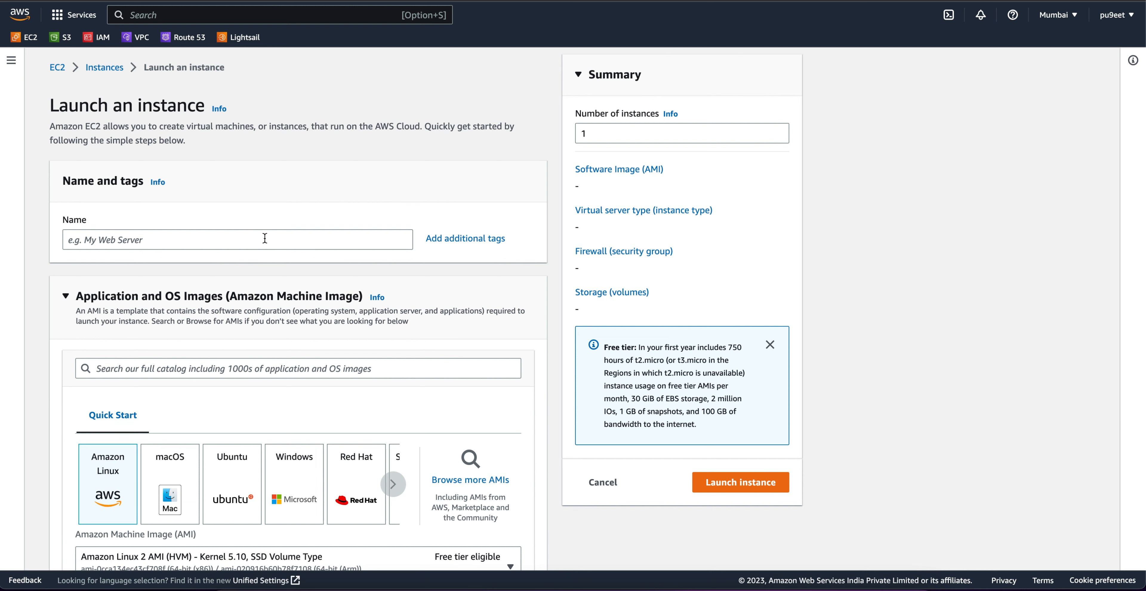
left_click(265, 238)
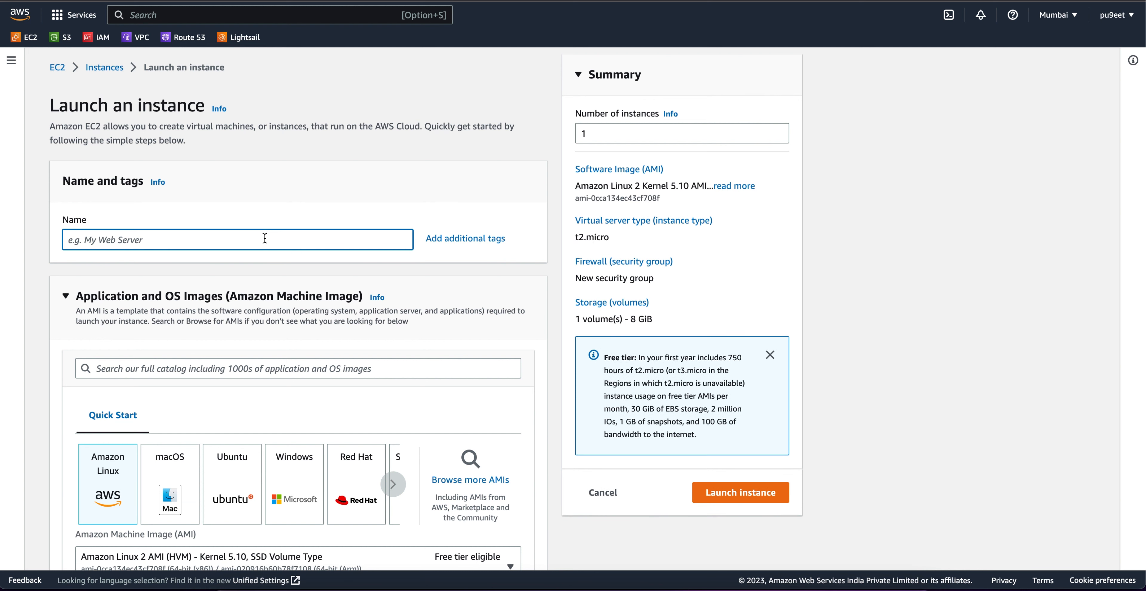
type("myLinux-subnet1-ec2-1")
key("super+a")
key("Right")
left_click(99, 244)
double_click(123, 240)
left_click(155, 241)
Create an RSA key pair named keyPairLinux in .ppk format for the instance
scroll(97, 351, "down", 3)
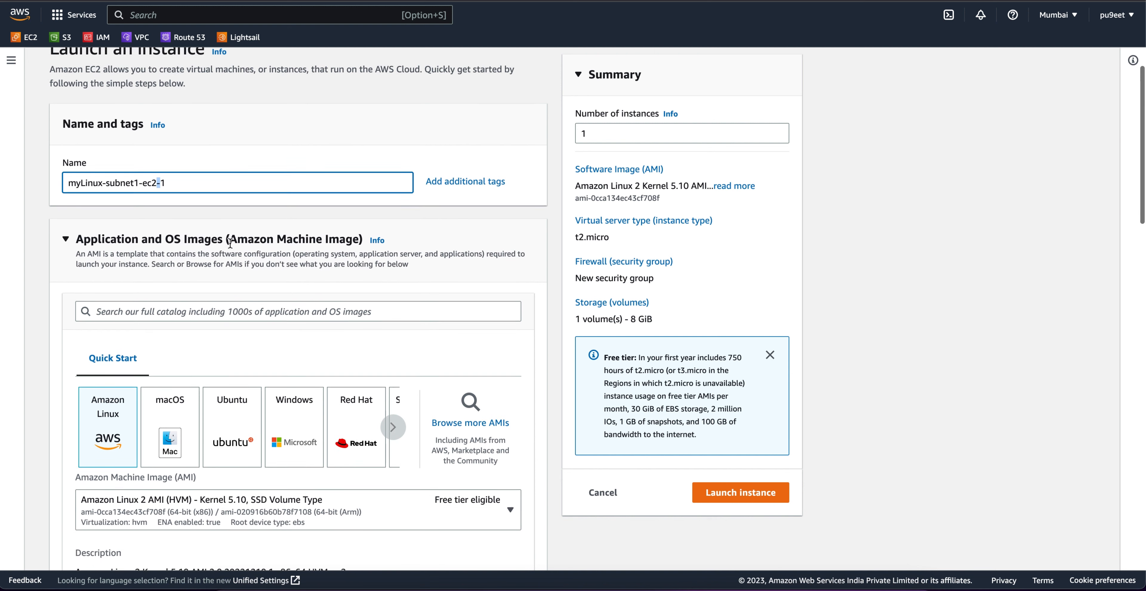
scroll(98, 351, "down", 3)
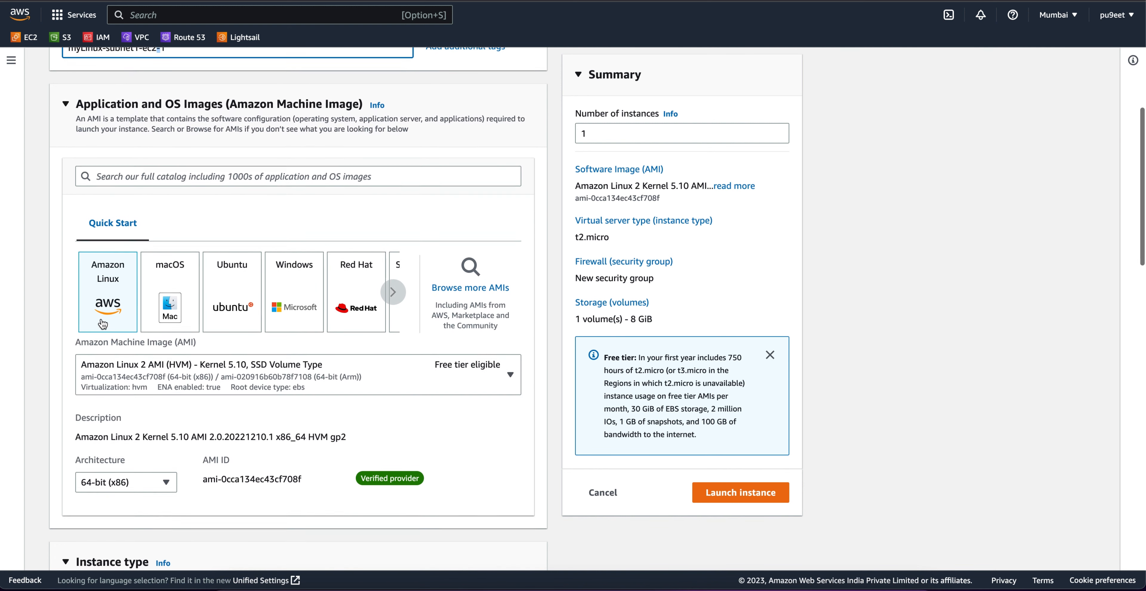
scroll(176, 388, "down", 6)
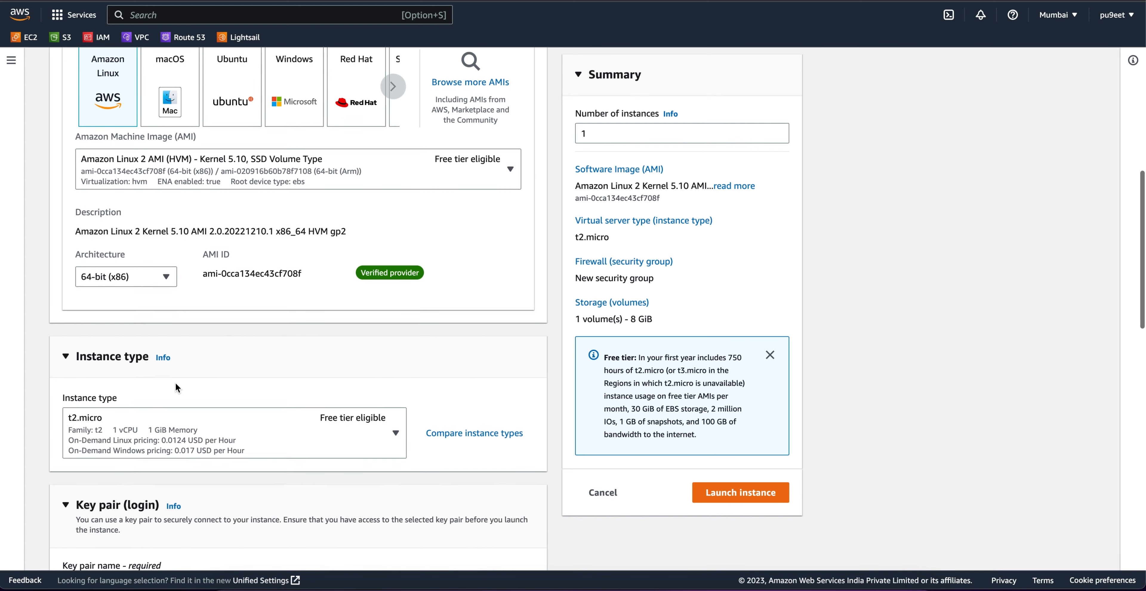
scroll(177, 387, "down", 1)
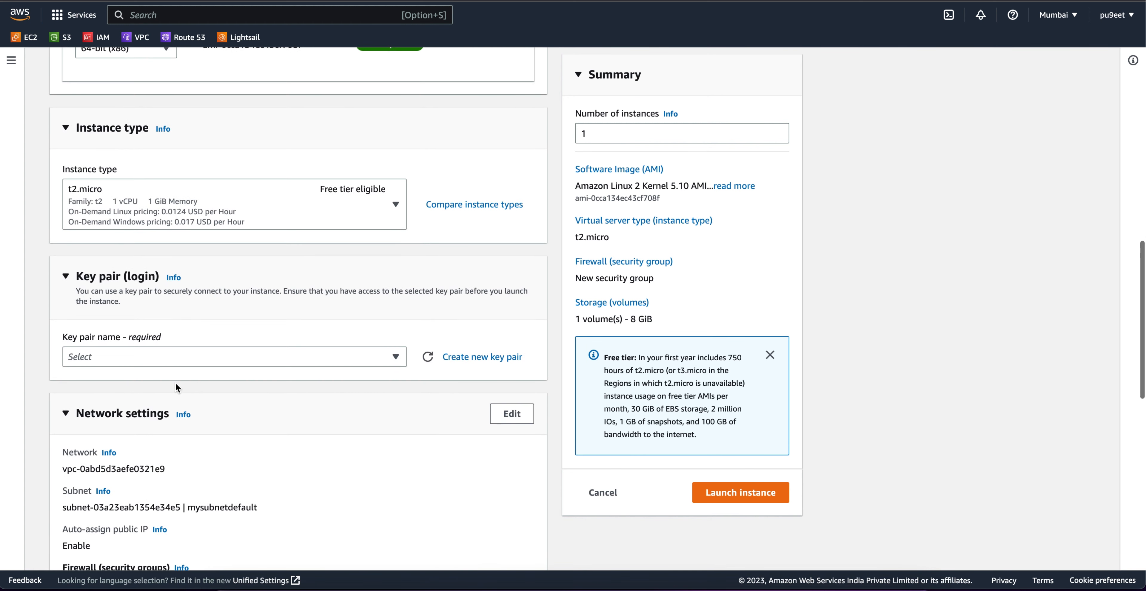
left_click(478, 358)
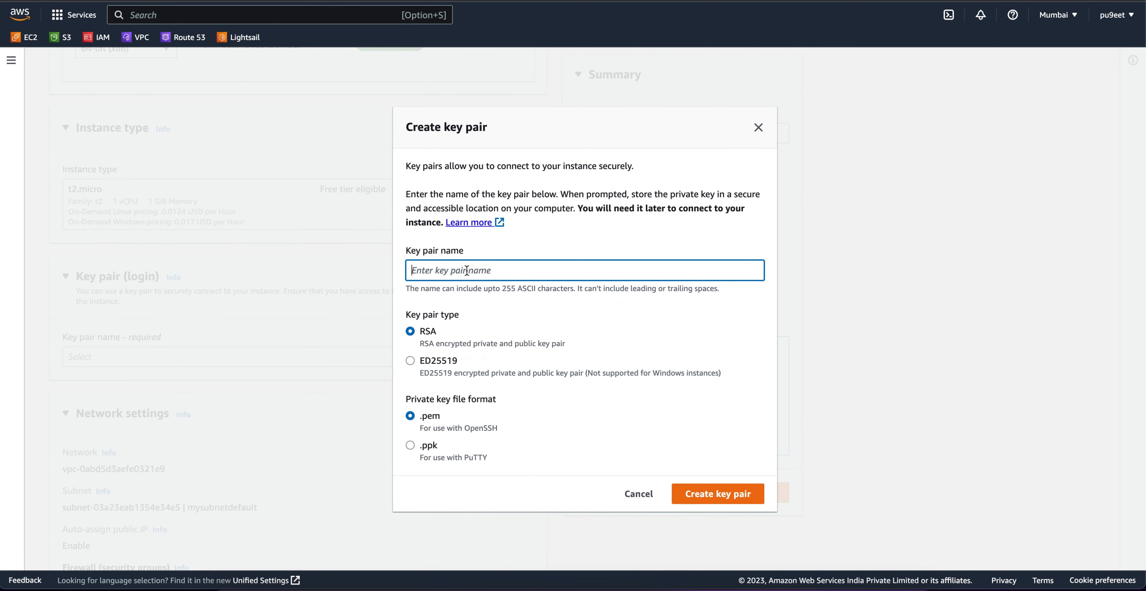
type("keyPairLinux")
left_click(441, 445)
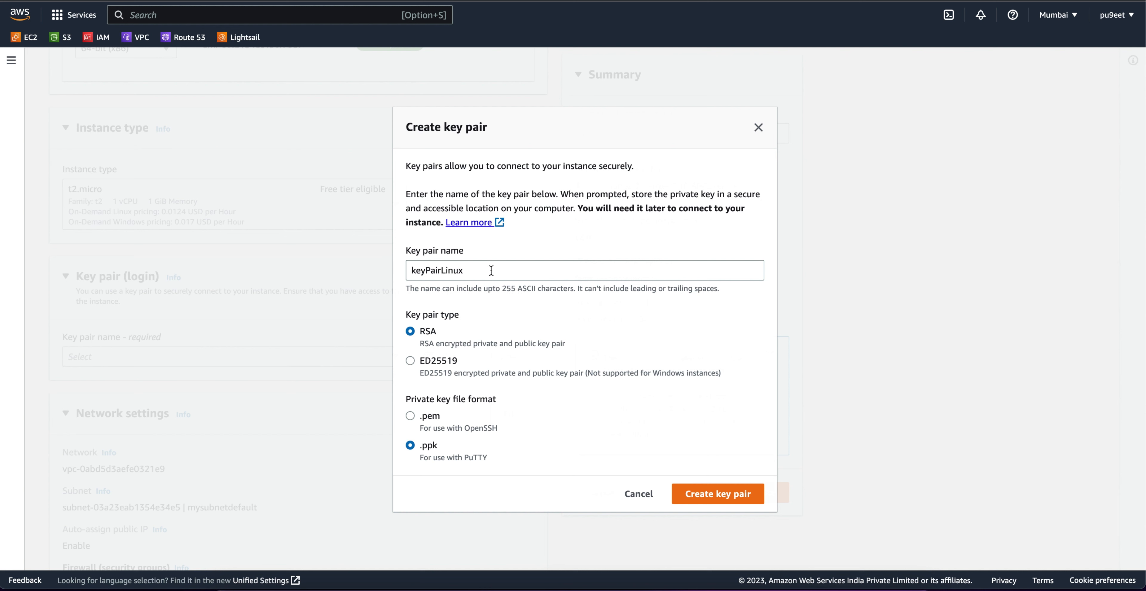
left_click(724, 503)
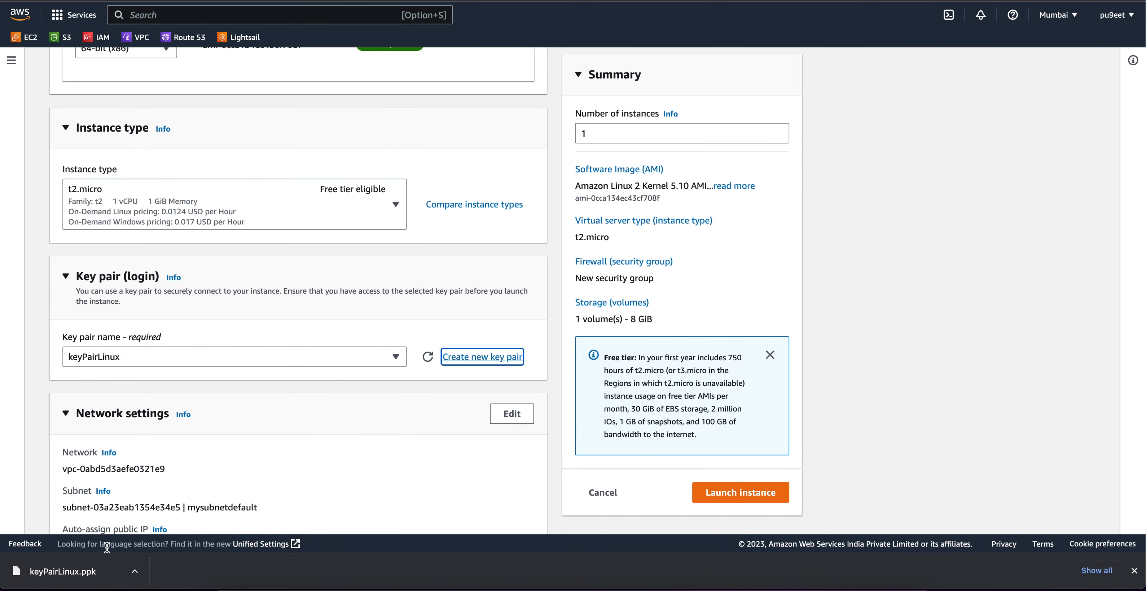
Allow HTTPS and HTTP traffic from the internet in the instance's new security group
scroll(184, 300, "down", 3)
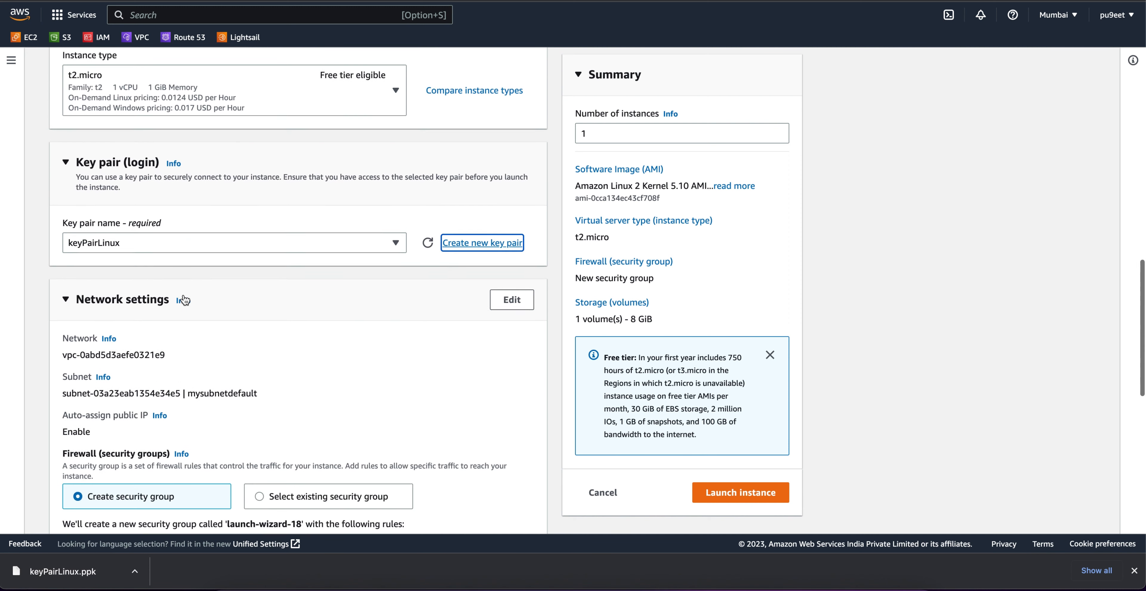
scroll(184, 300, "down", 5)
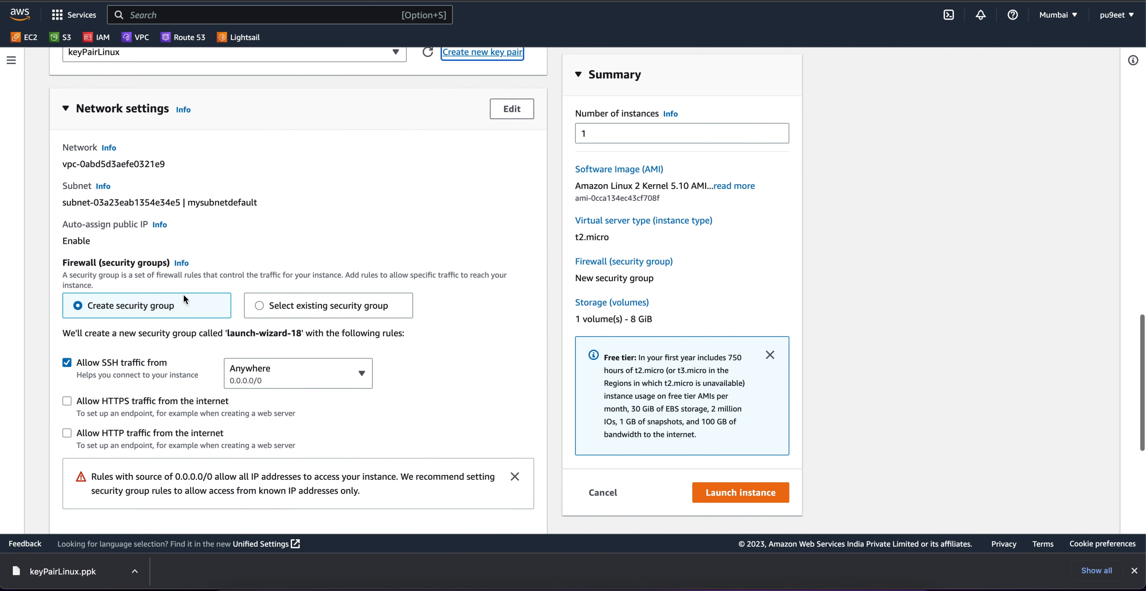
left_click(69, 401)
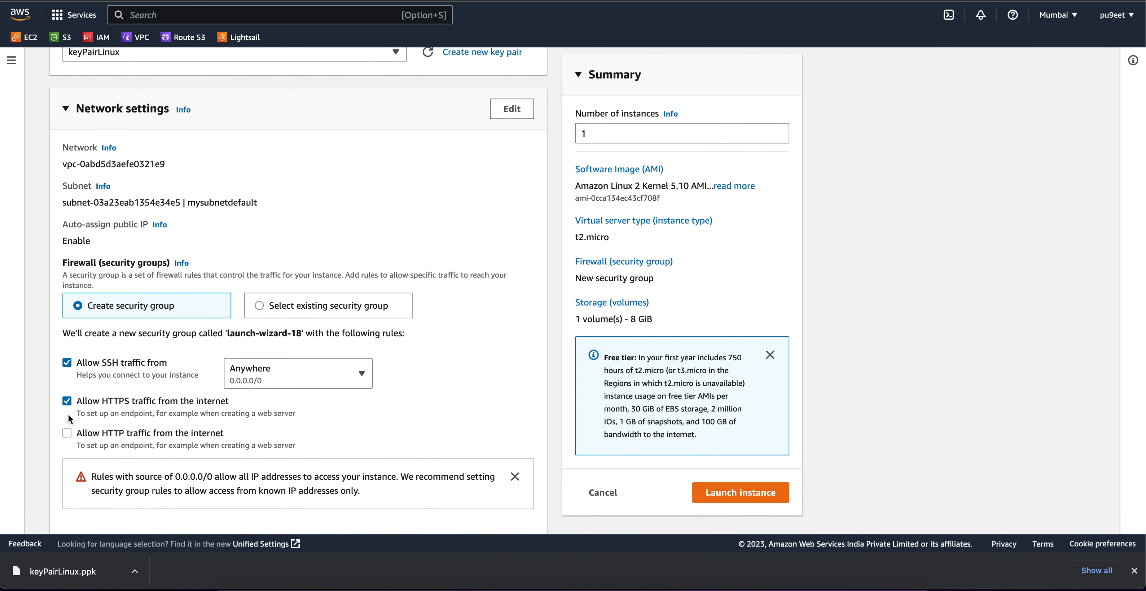
left_click(67, 433)
scroll(323, 397, "down", 1)
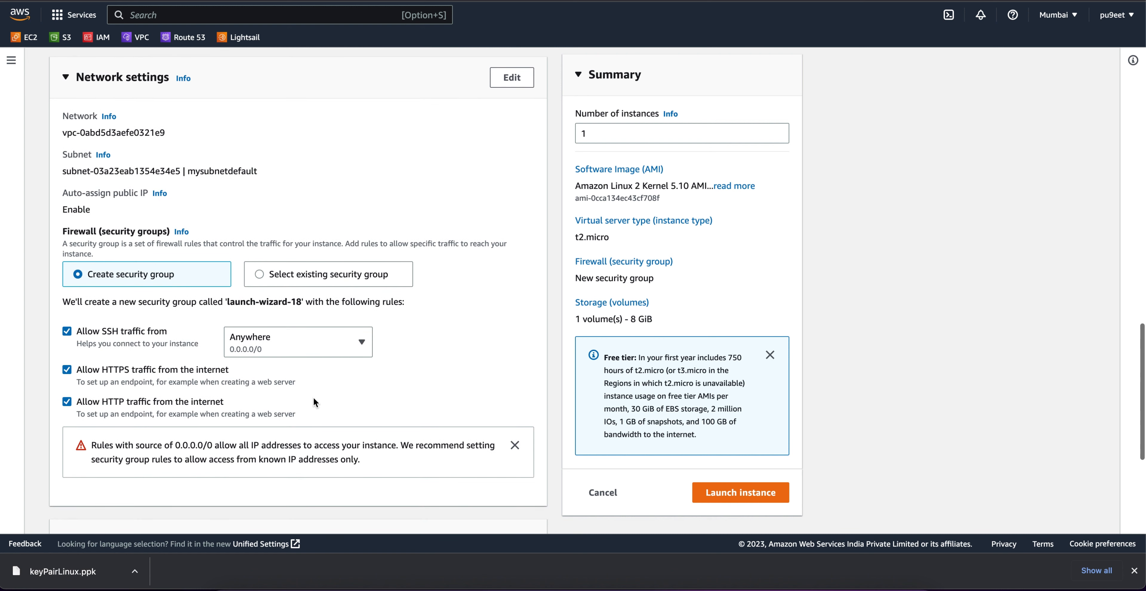
Edit the instance's network settings to use myVPC and mySubnet-1 with auto-assign public IP enabled
scroll(131, 381, "up", 2)
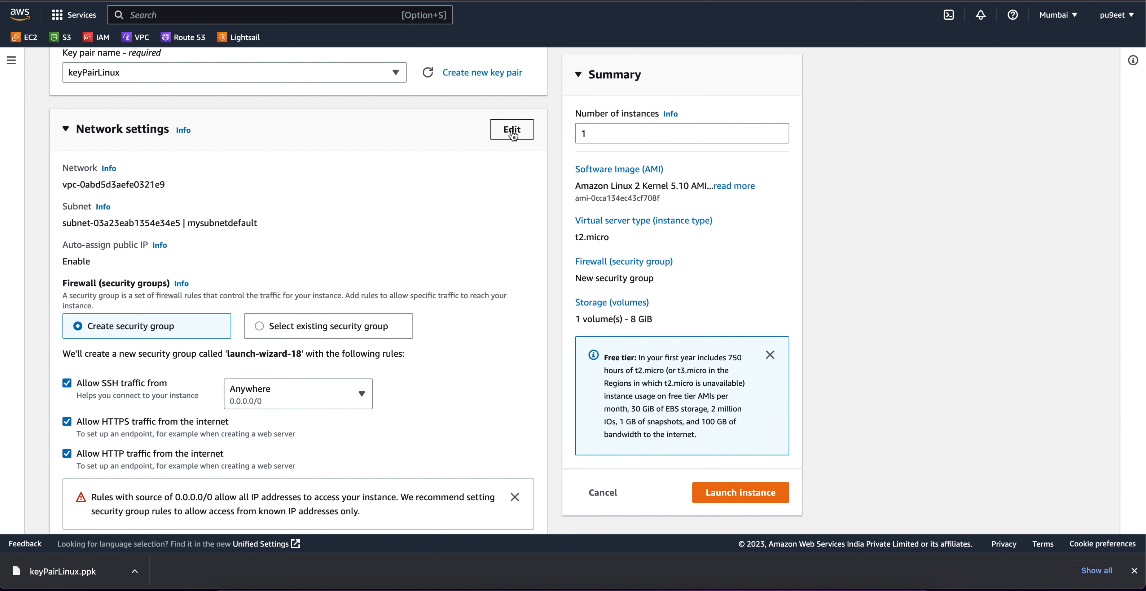
left_click(512, 132)
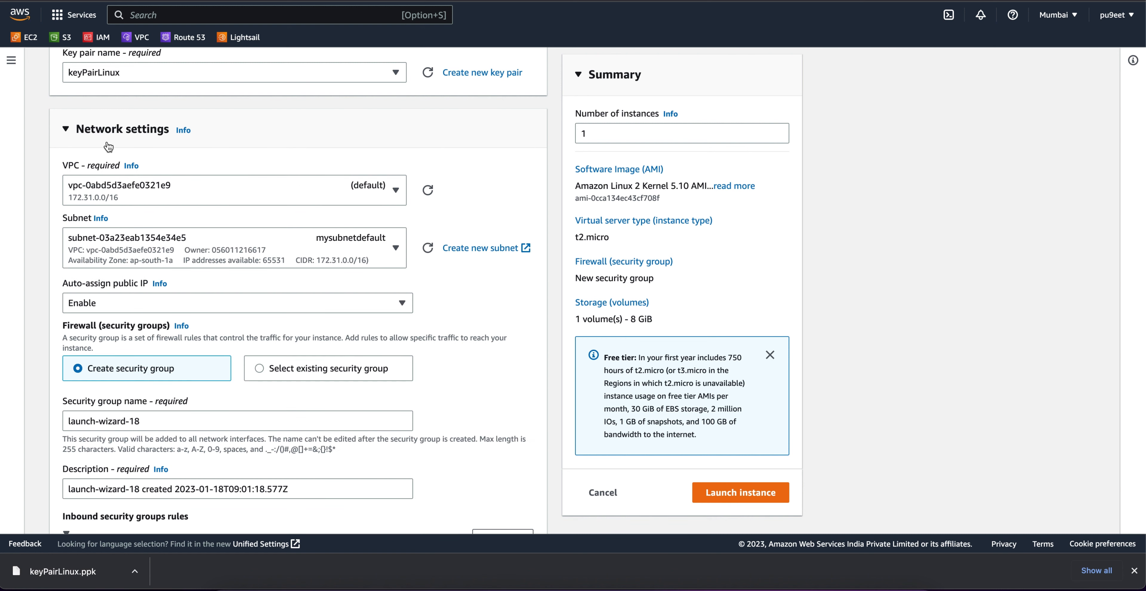
left_click(285, 197)
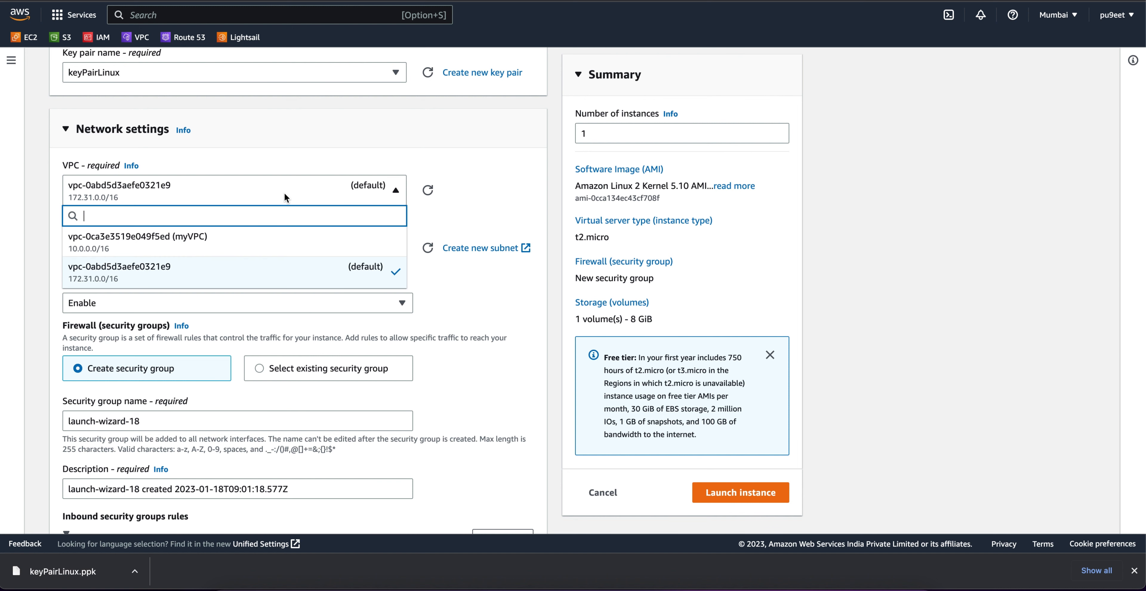
left_click(223, 244)
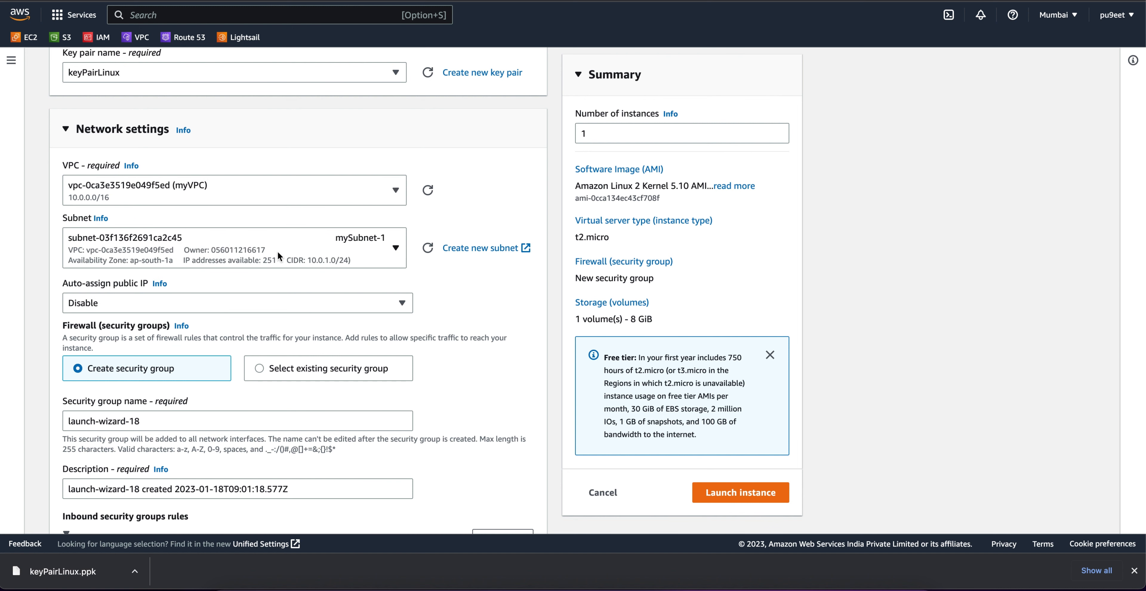
left_click(323, 250)
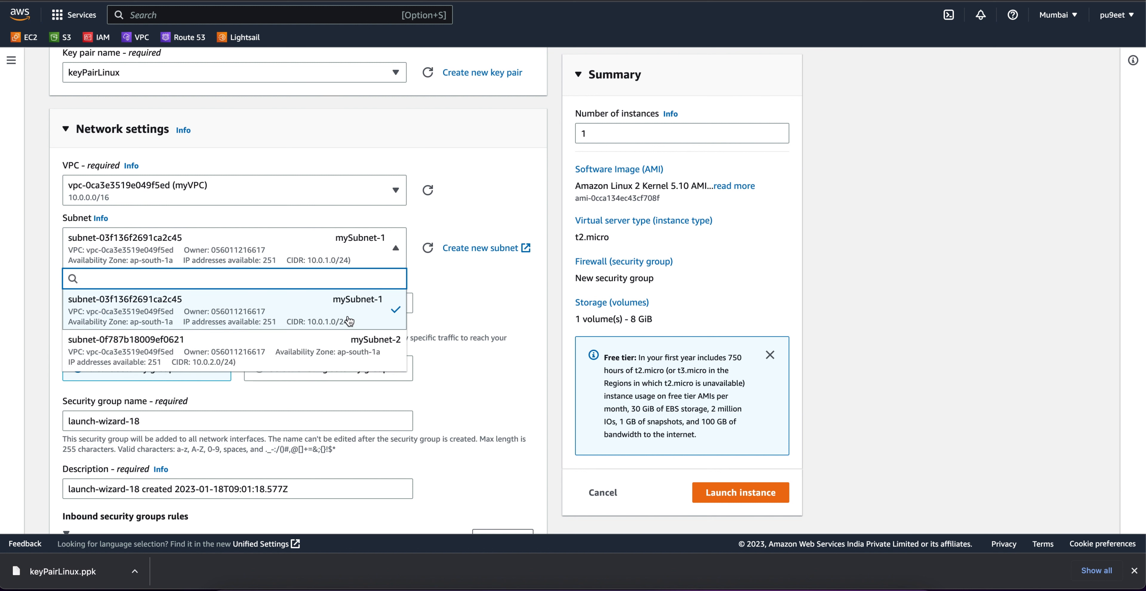
left_click(431, 304)
scroll(454, 308, "down", 3)
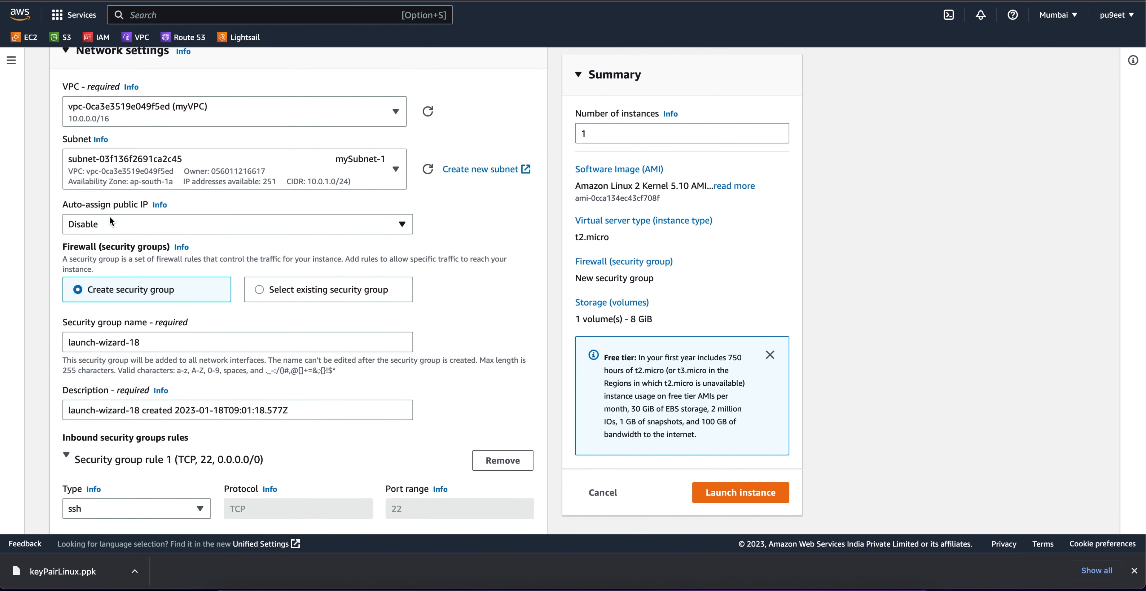
left_click(136, 220)
left_click(136, 245)
Name the instance's new security group my-SG
scroll(135, 246, "down", 2)
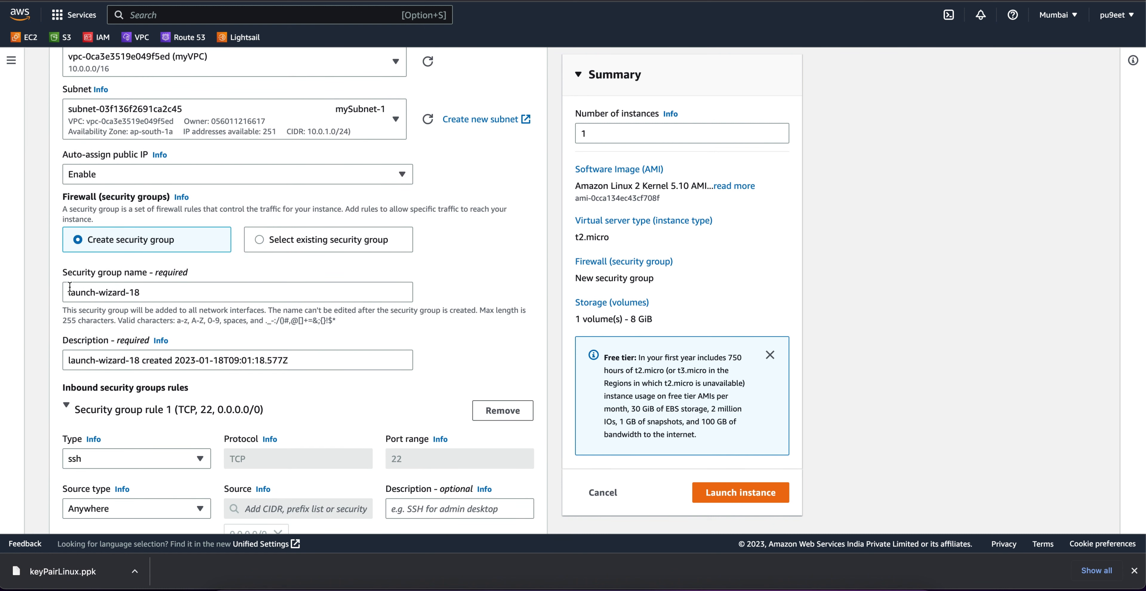
triple_click(167, 291)
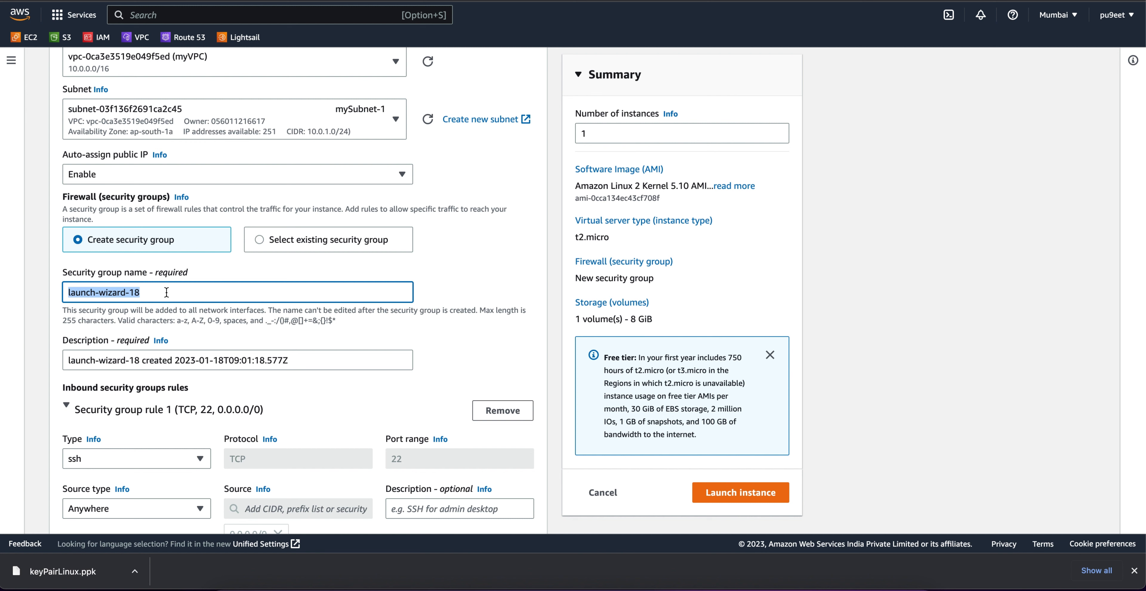
type("my")
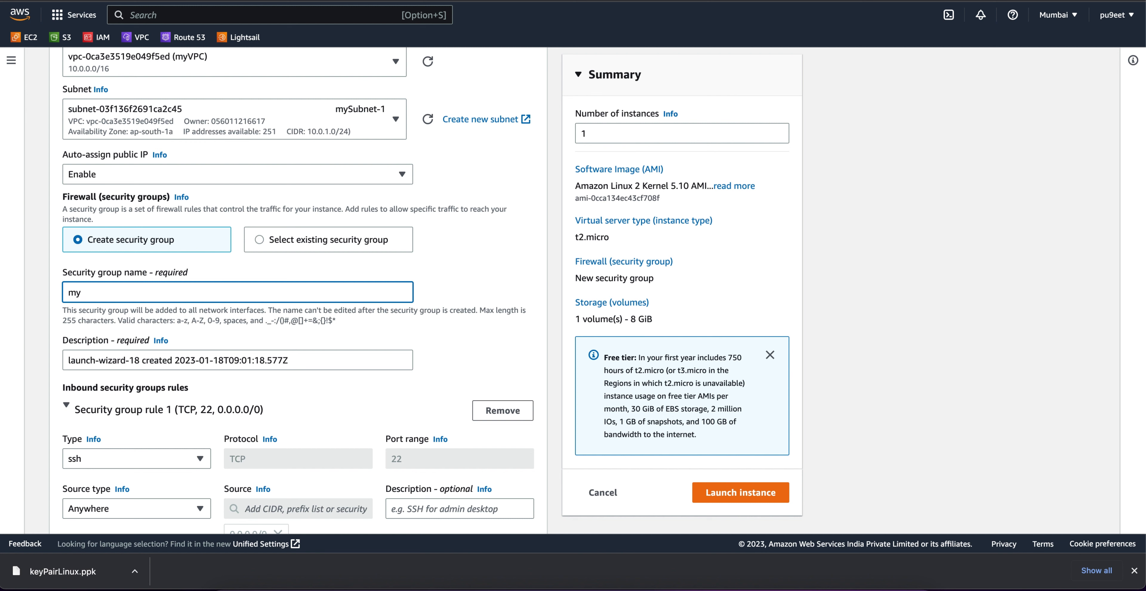
type("-SG")
Add a fourth inbound security group rule allowing All ICMP - IPv4 traffic from Anywhere
scroll(265, 296, "down", 3)
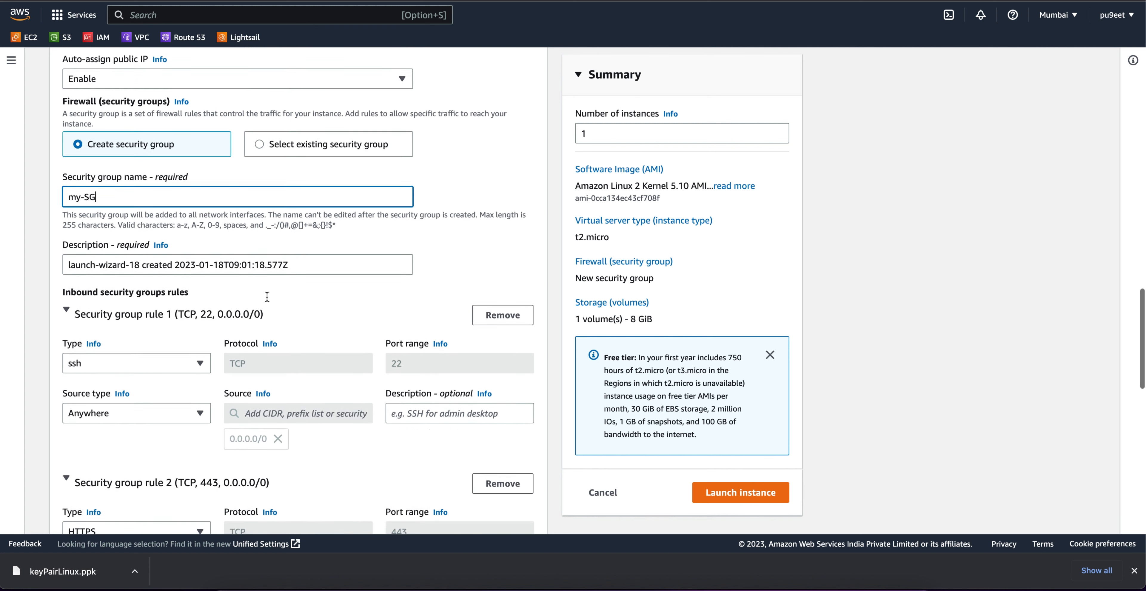
scroll(267, 297, "down", 3)
scroll(267, 296, "up", 1)
scroll(267, 296, "down", 4)
scroll(267, 296, "down", 7)
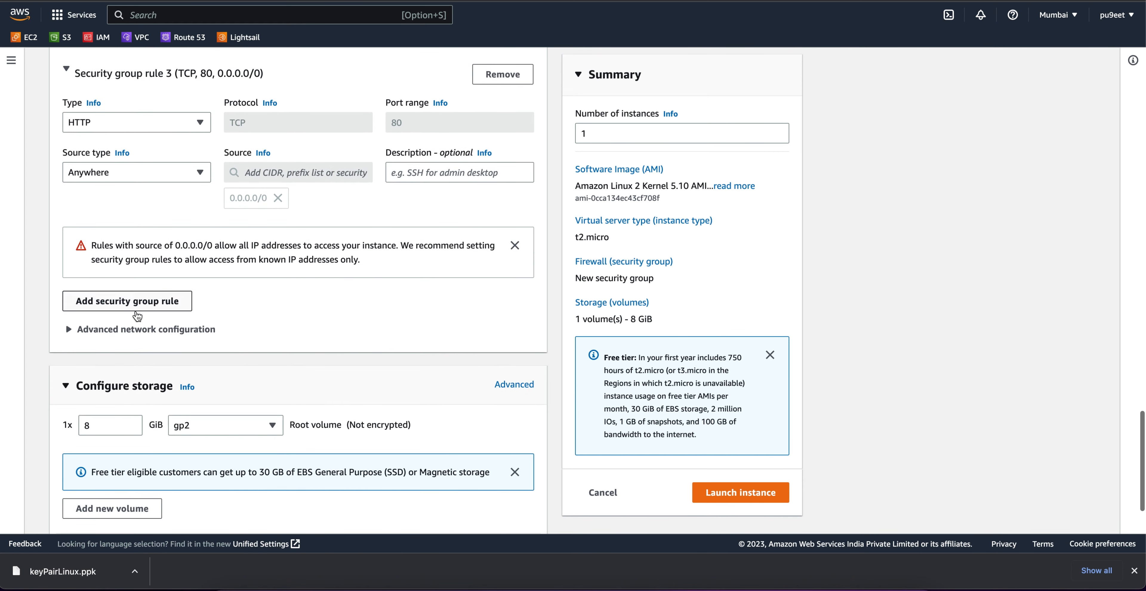
left_click(132, 307)
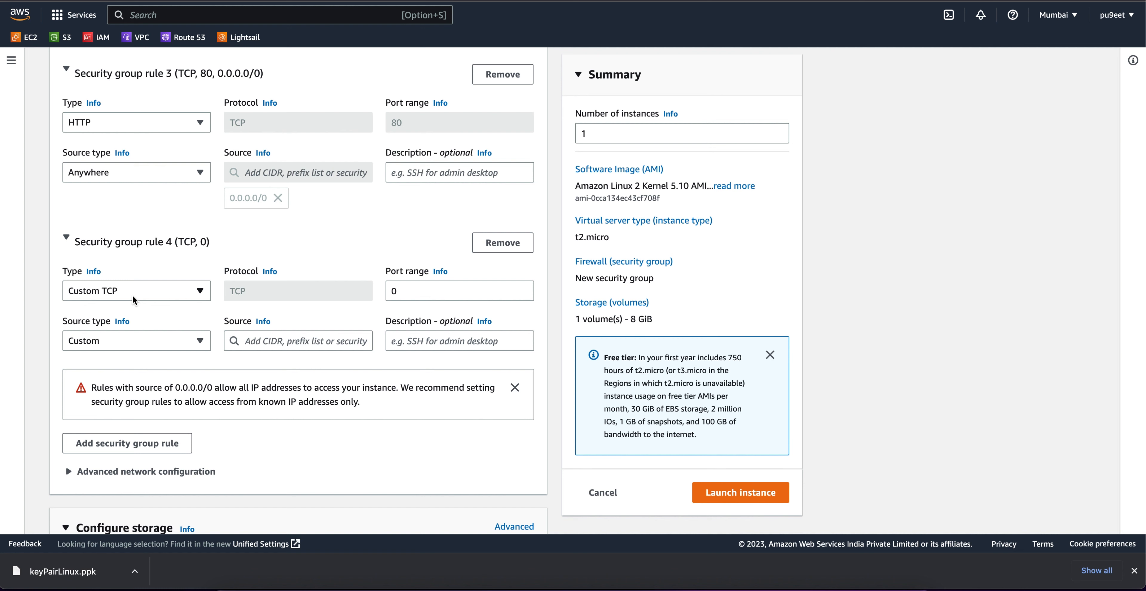
left_click(132, 295)
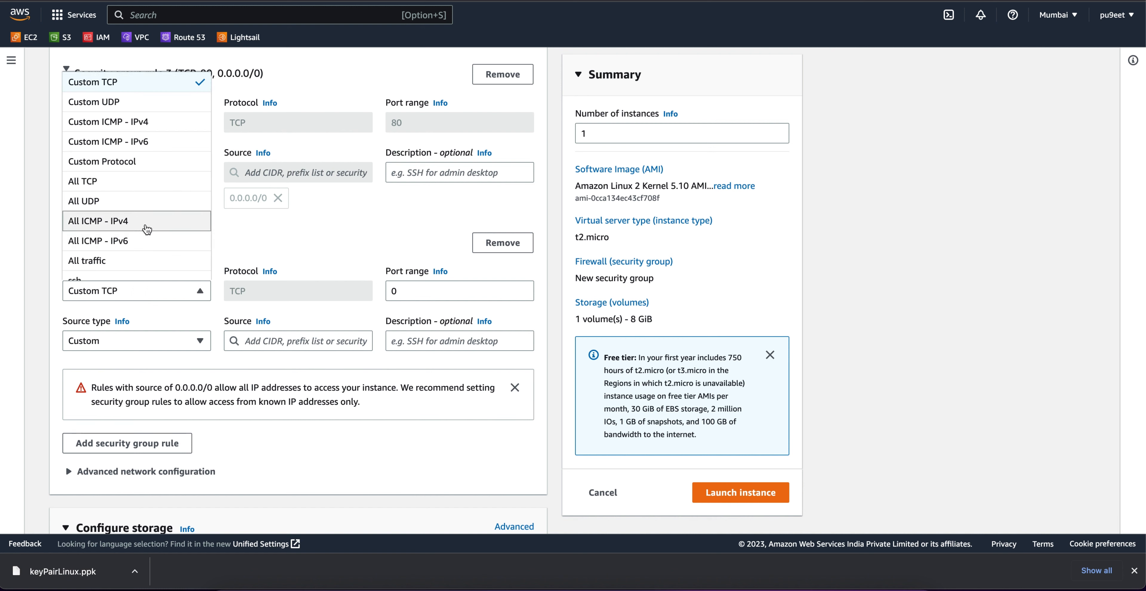
scroll(129, 220, "down", 1)
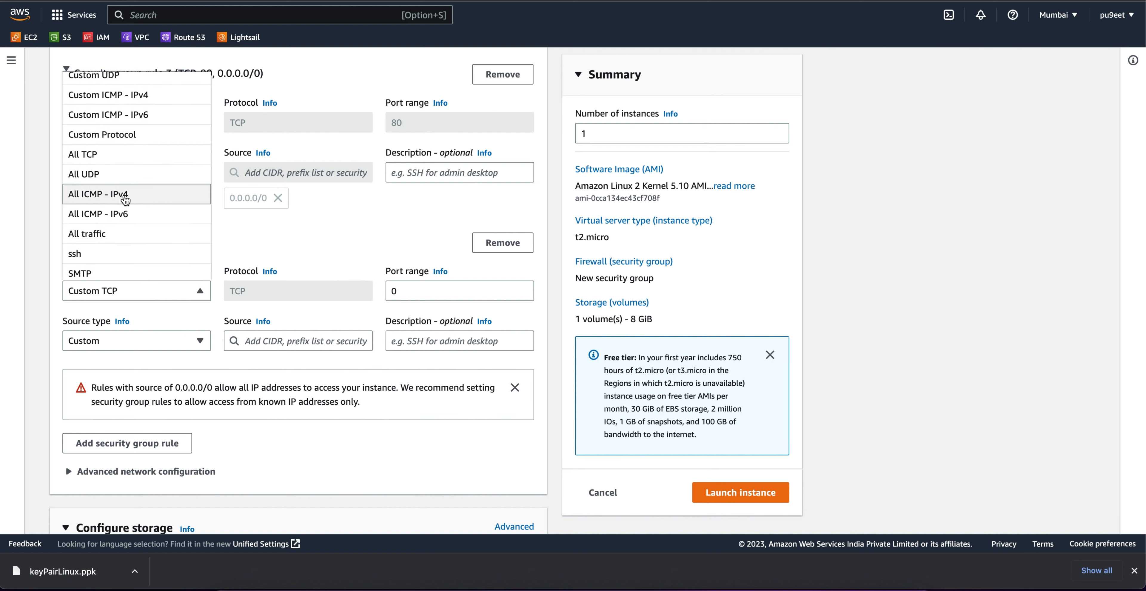
left_click(138, 195)
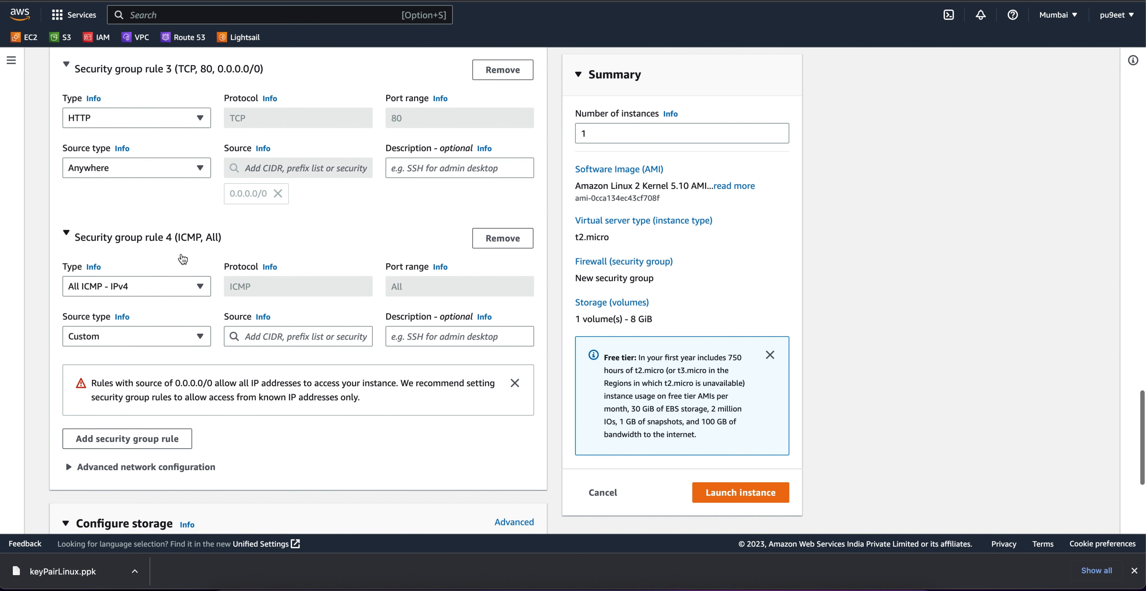
scroll(146, 249, "down", 2)
left_click(151, 284)
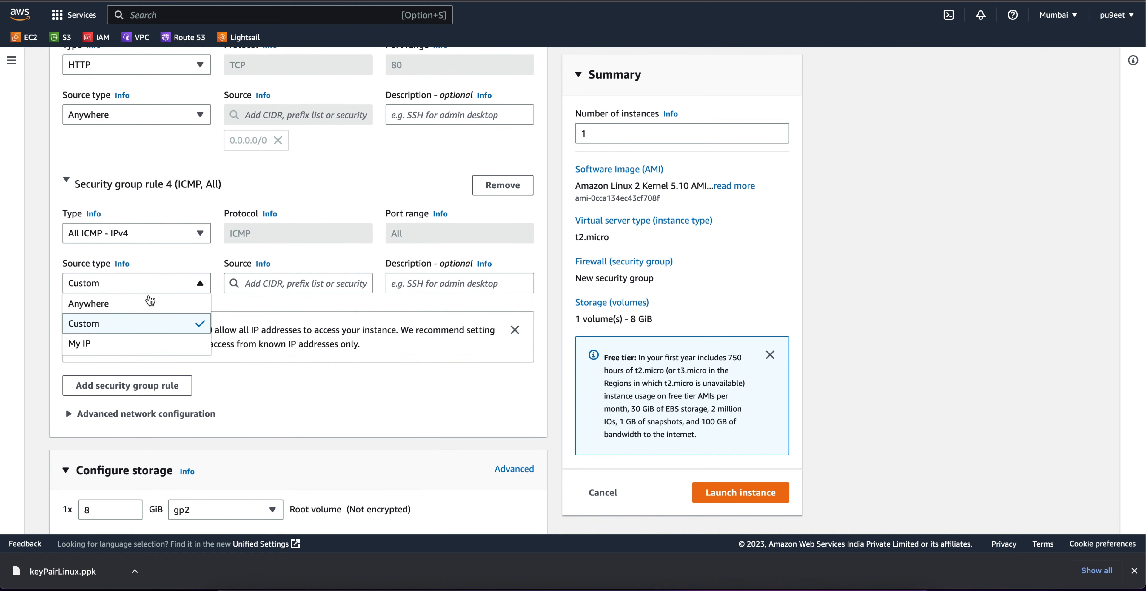
left_click(142, 307)
Review all the inbound security group rules and the storage configuration of the instance
scroll(364, 332, "down", 2)
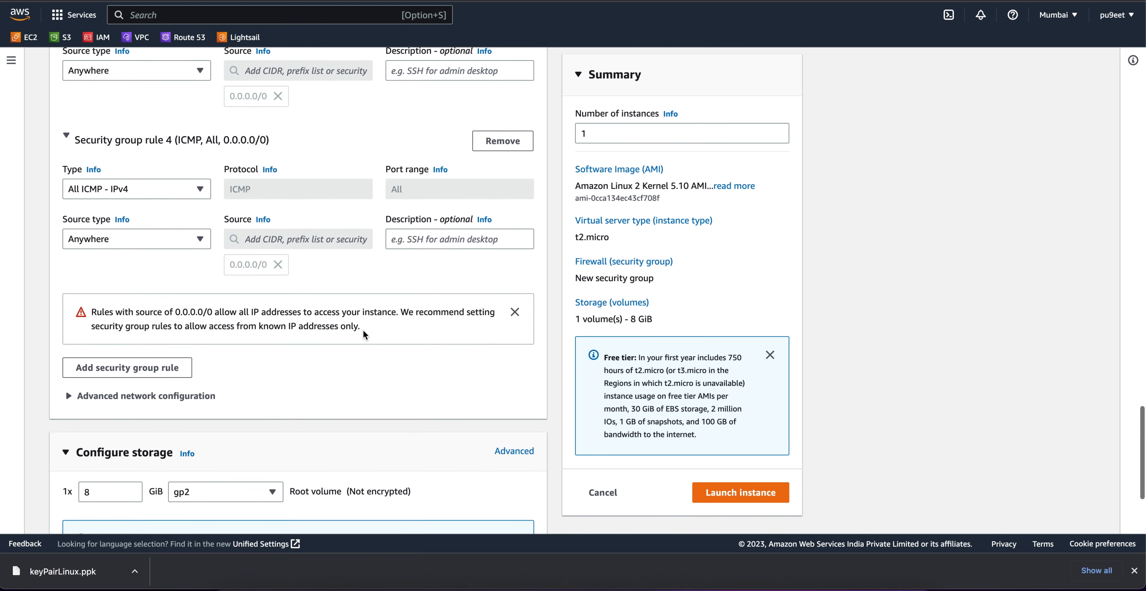
scroll(363, 335, "up", 2)
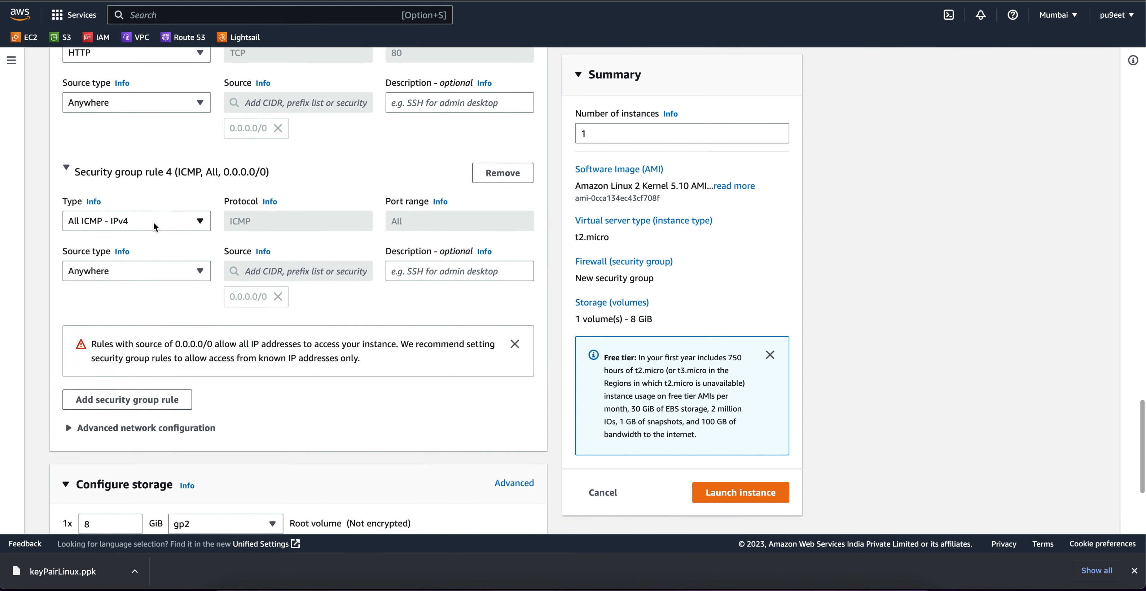
scroll(159, 236, "up", 1)
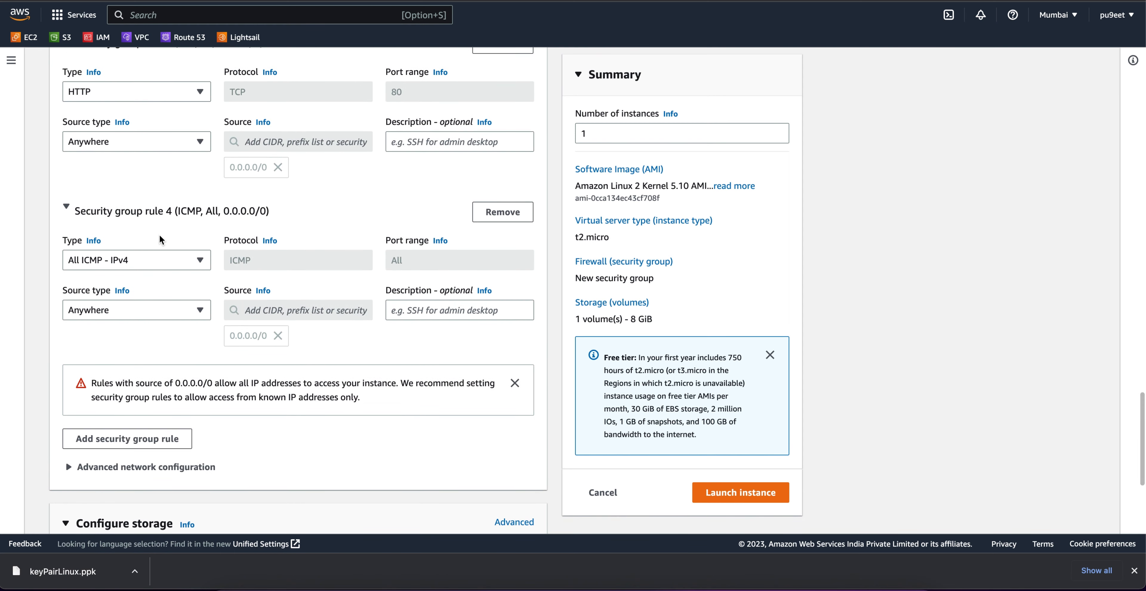
scroll(159, 235, "up", 2)
scroll(160, 236, "up", 5)
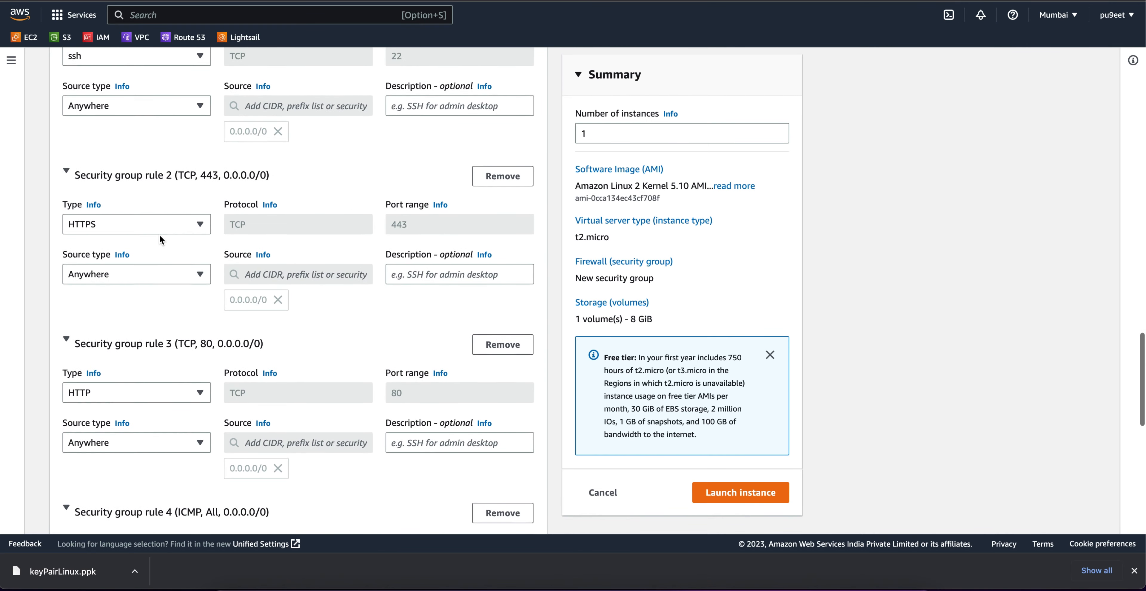
scroll(159, 236, "down", 5)
scroll(161, 241, "up", 4)
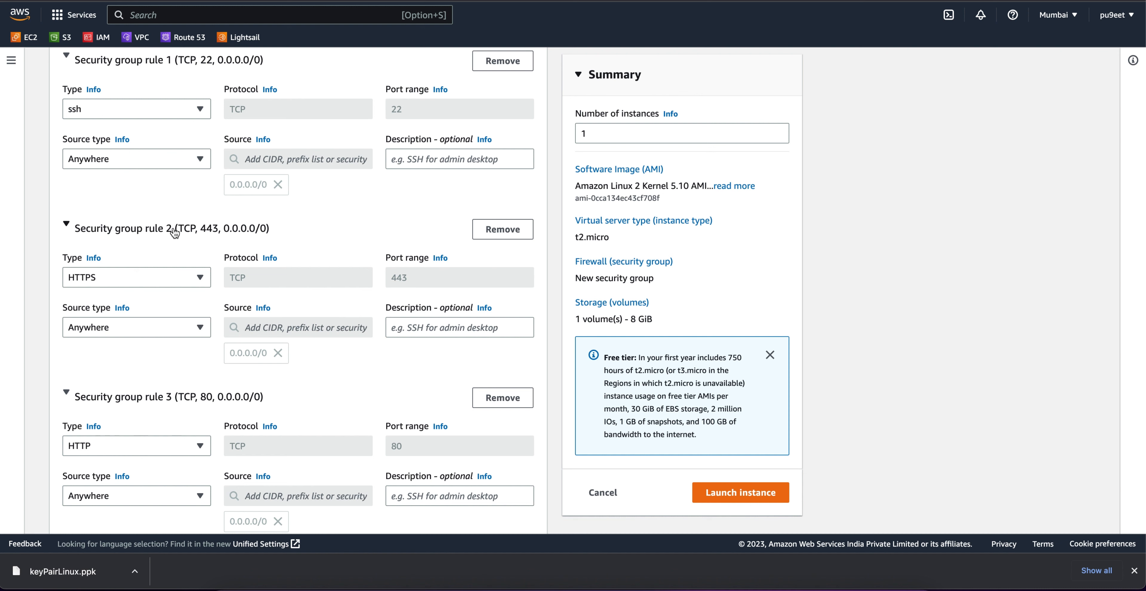
scroll(174, 232, "up", 1)
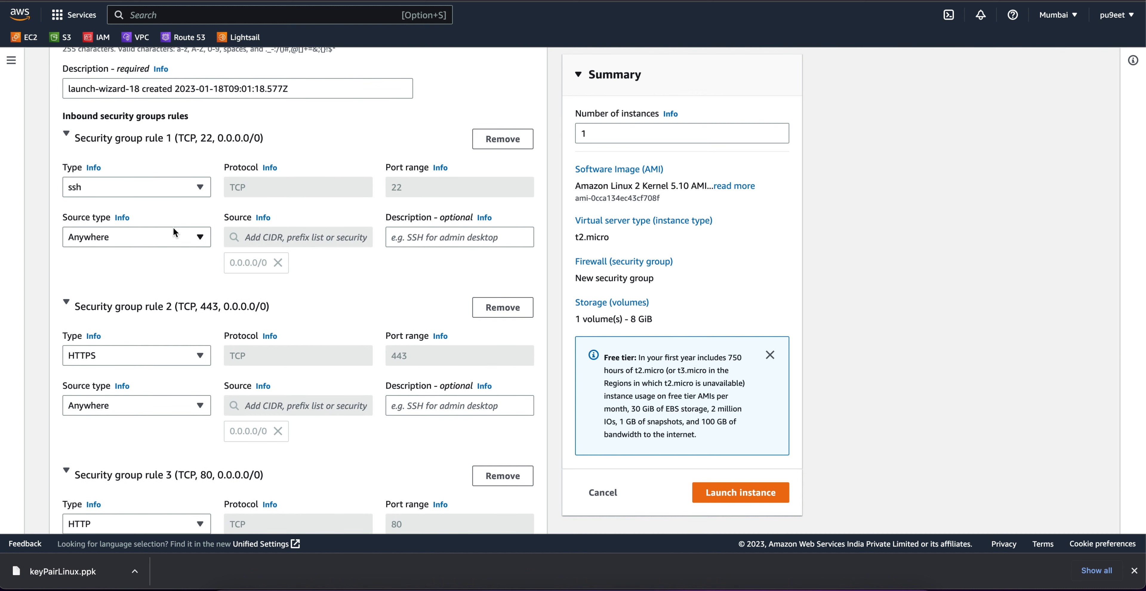
scroll(173, 231, "down", 1)
scroll(173, 227, "down", 10)
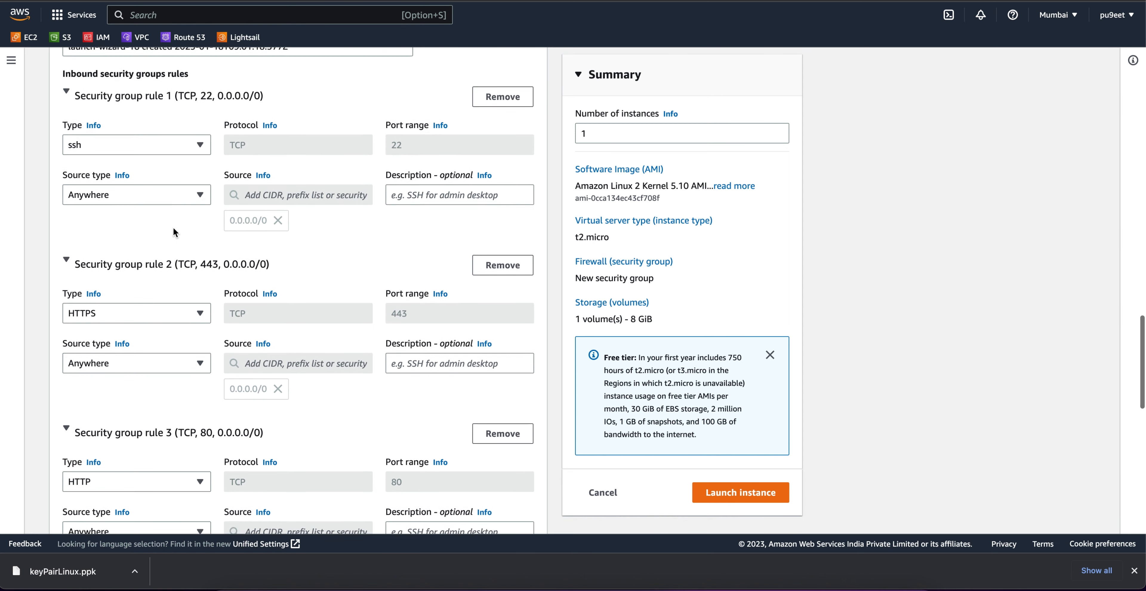
scroll(173, 231, "down", 2)
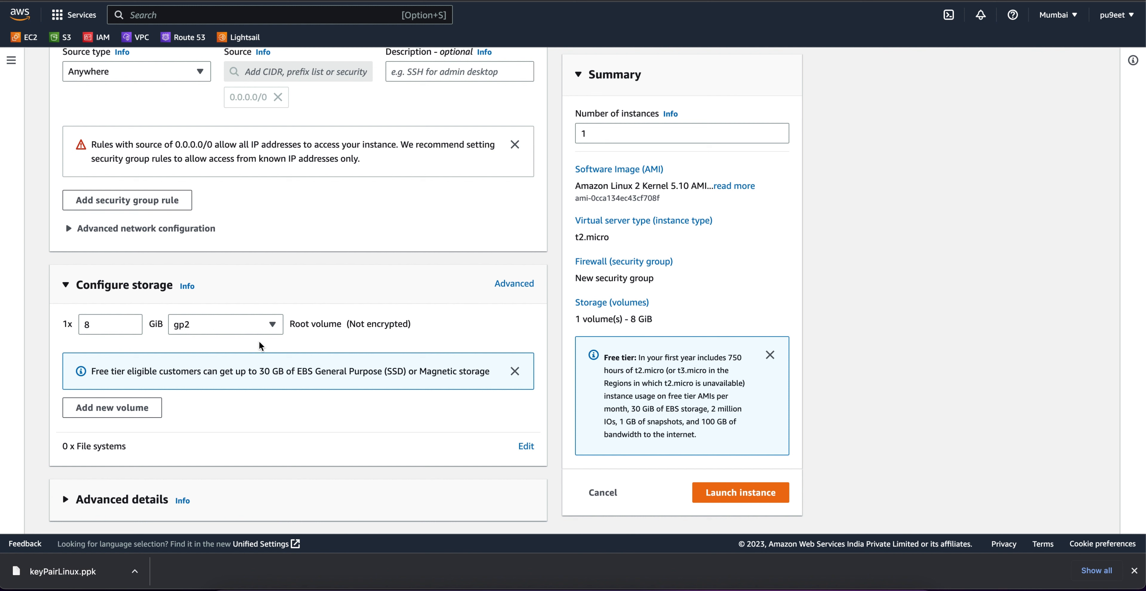
Launch the configured instance, then open and refresh the list of all instances
left_click(732, 495)
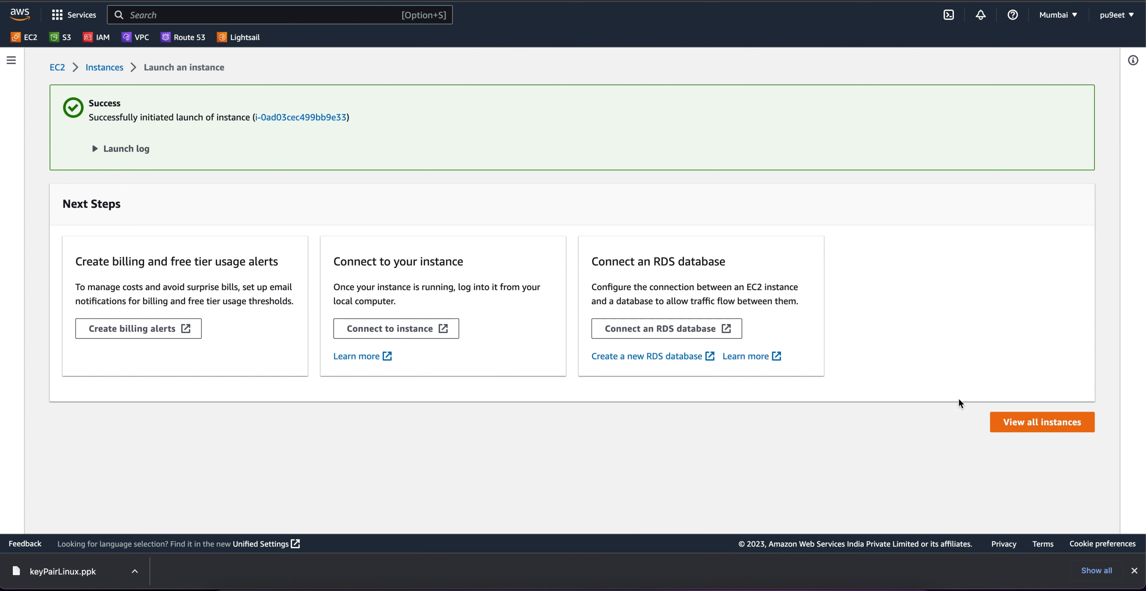
left_click(1065, 422)
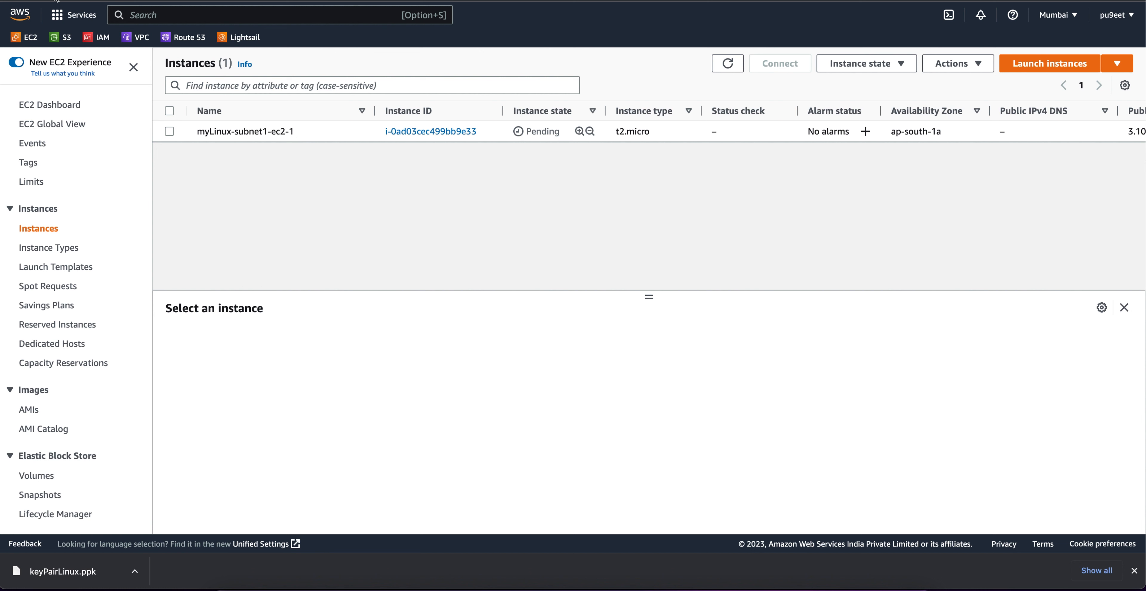
left_click(728, 63)
Copy the first instance's name and start launching another EC2 instance named myLinux-subnet1-ec2-2
triple_click(202, 133)
key("super+c")
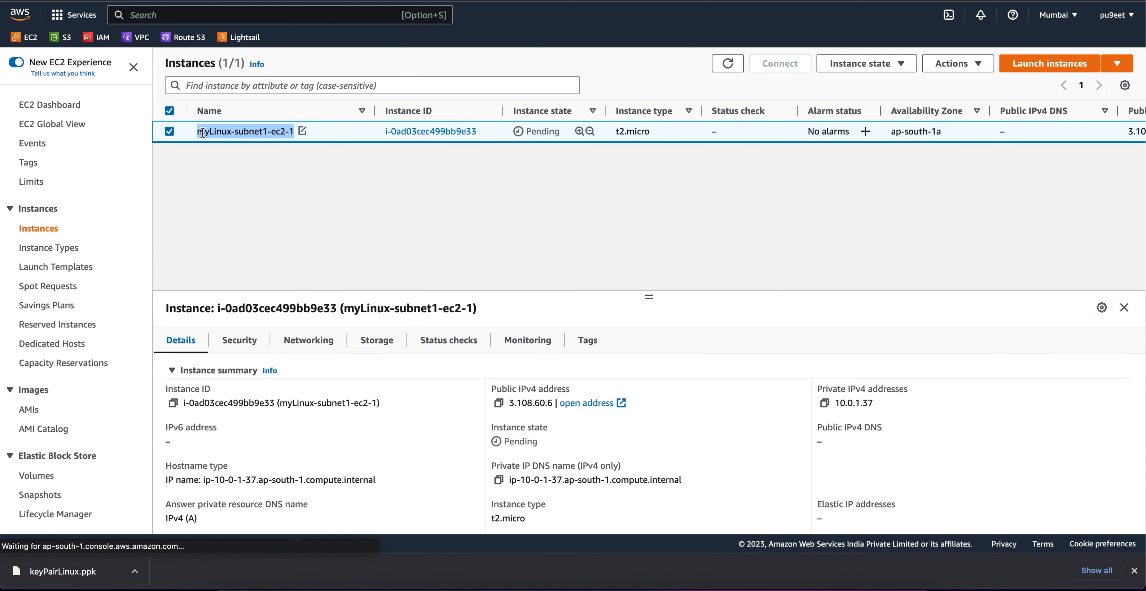
left_click(169, 131)
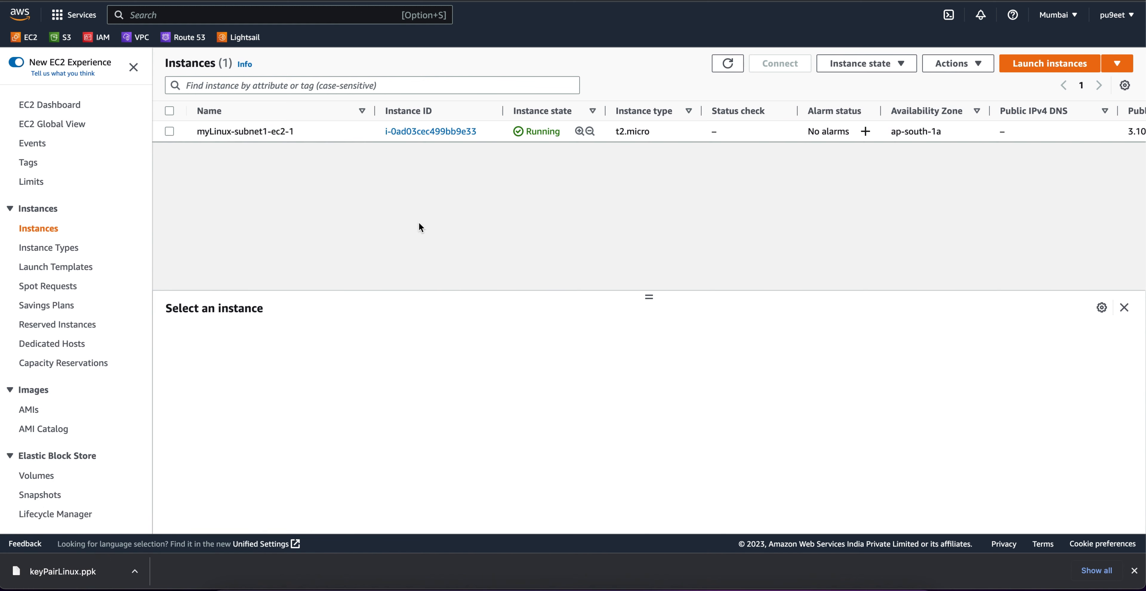
left_click(1040, 64)
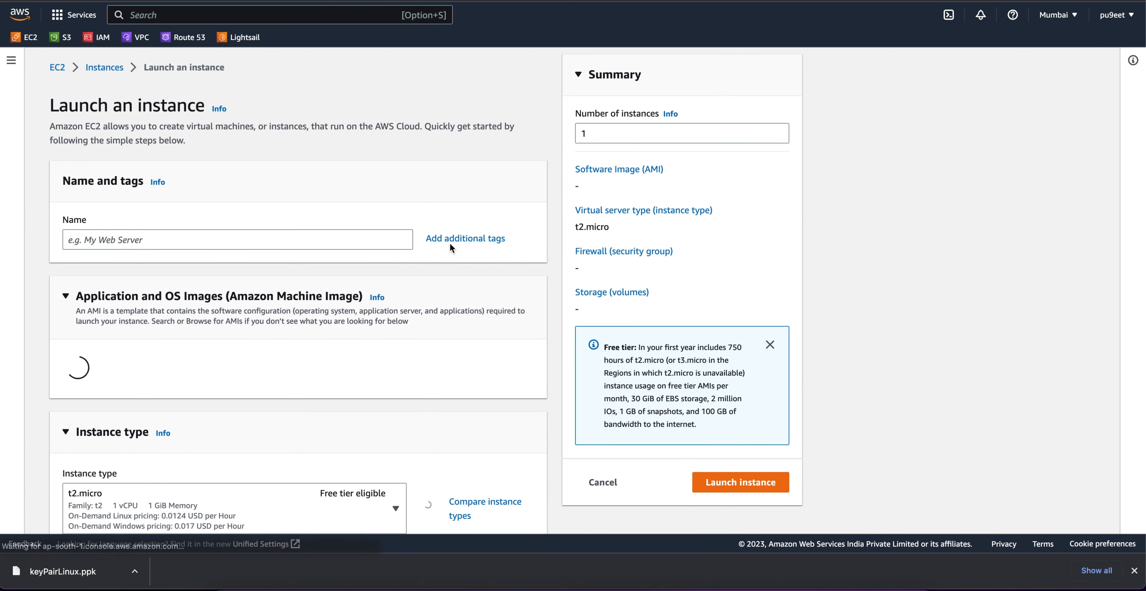
left_click(254, 239)
key("super+v")
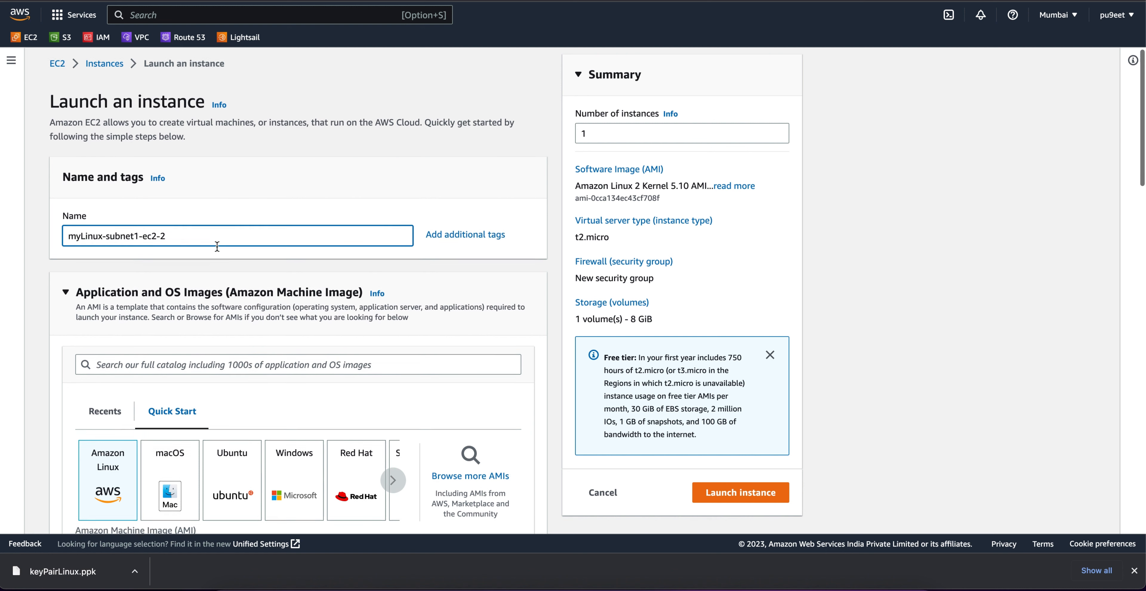
Select the existing key pair keyPairLinux for the second instance
scroll(182, 240, "down", 8)
scroll(156, 320, "down", 7)
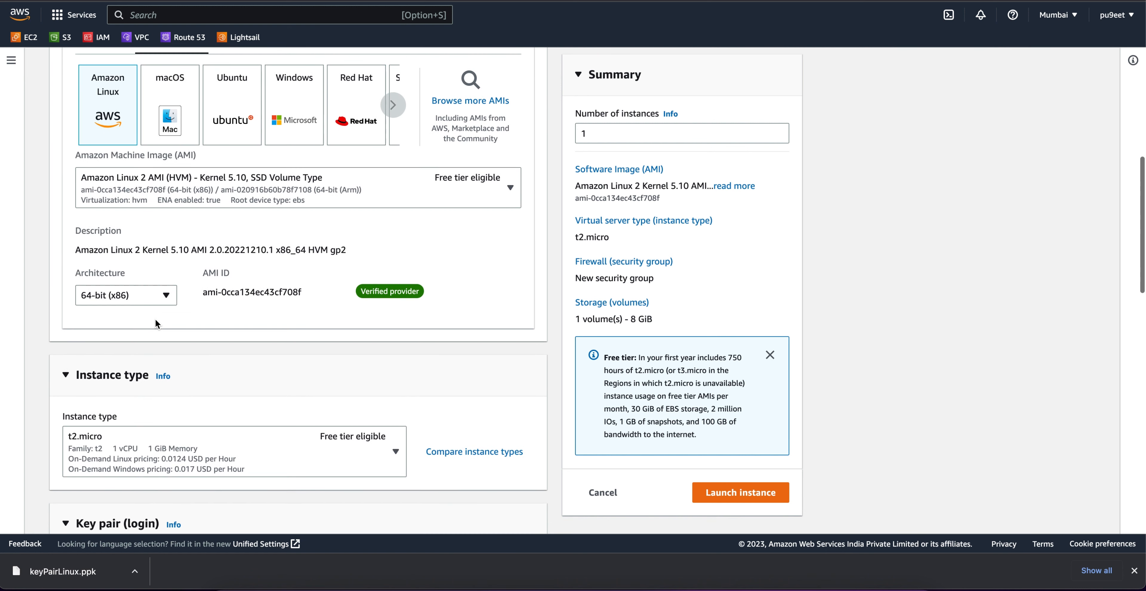
left_click(158, 331)
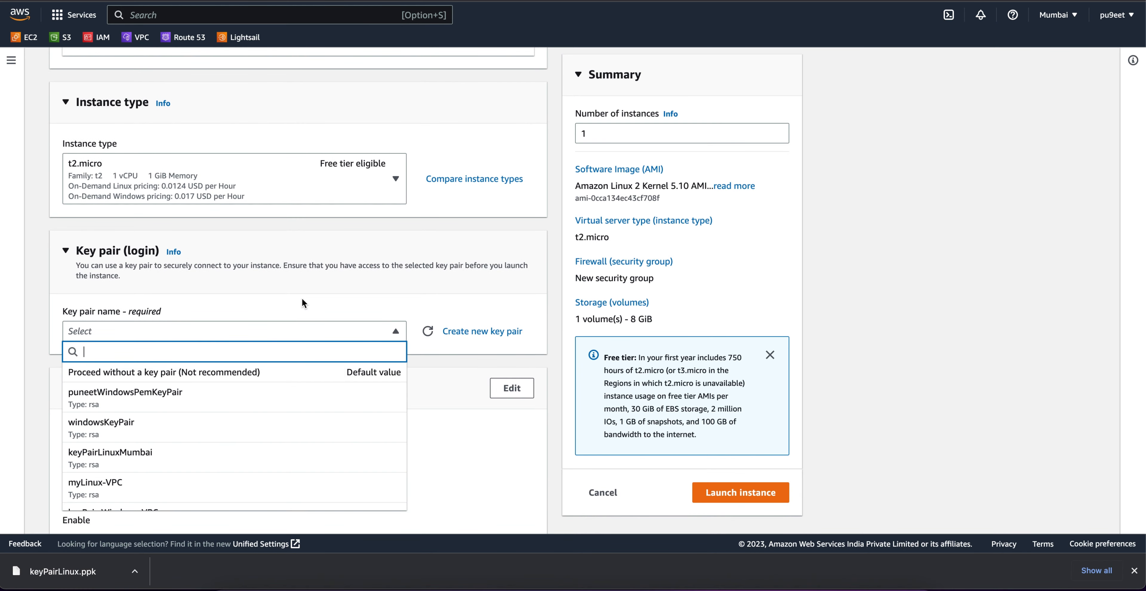
scroll(302, 298, "down", 1)
scroll(240, 415, "down", 2)
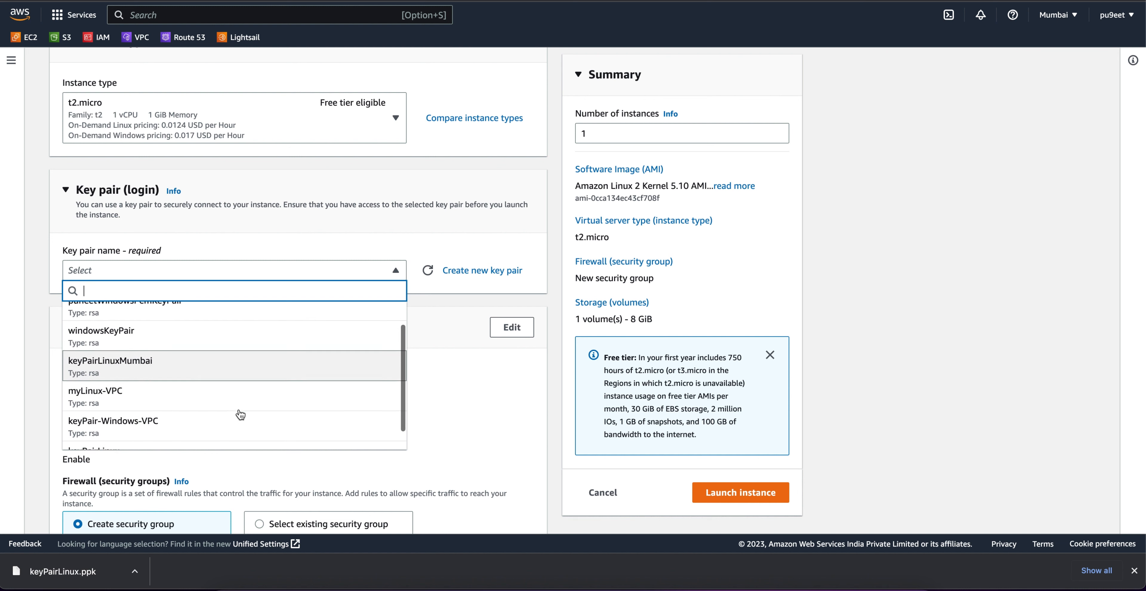
left_click(234, 429)
scroll(235, 429, "down", 2)
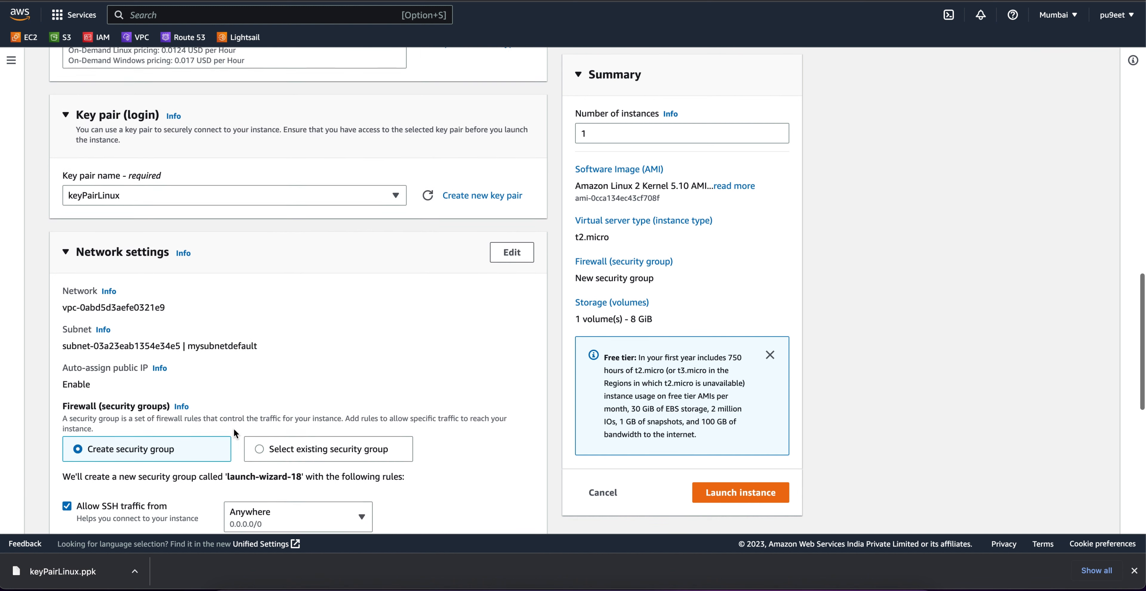
scroll(235, 433, "down", 2)
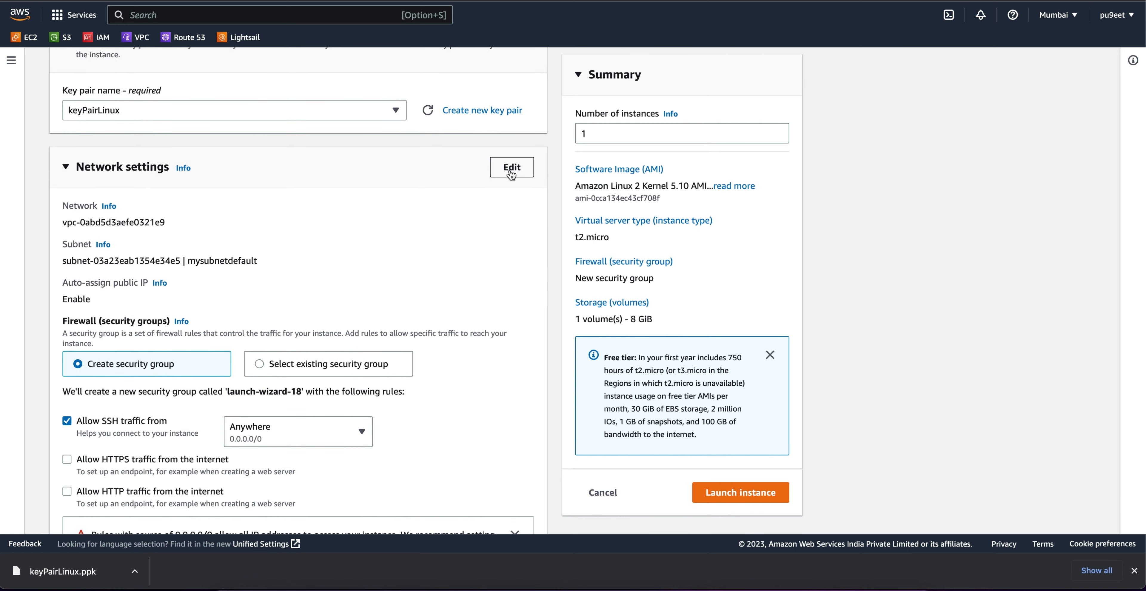
Edit the network settings of the second instance and select myVPC as its VPC
left_click(511, 173)
scroll(387, 264, "down", 1)
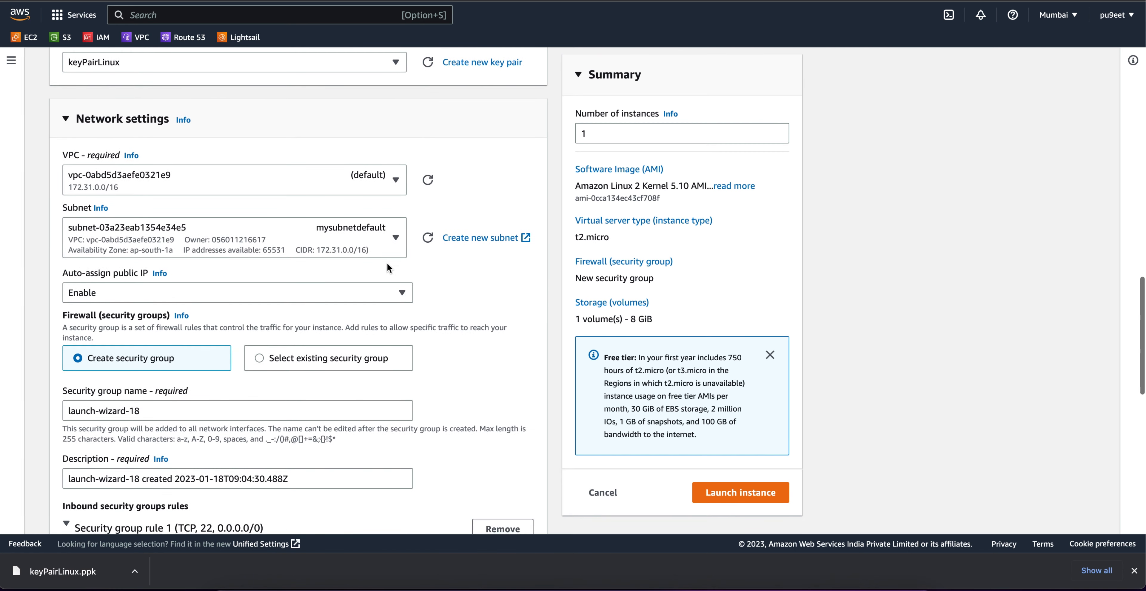
left_click(372, 174)
left_click(339, 225)
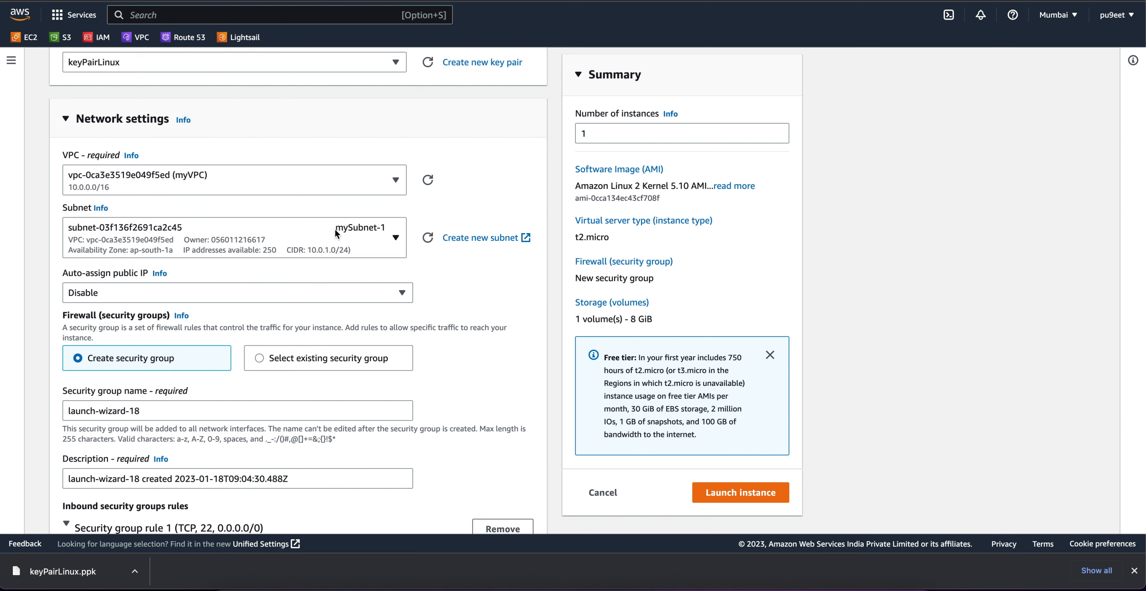
Check the number of EC2 instances planned for each subnet in the Stickies note
left_click(335, 248)
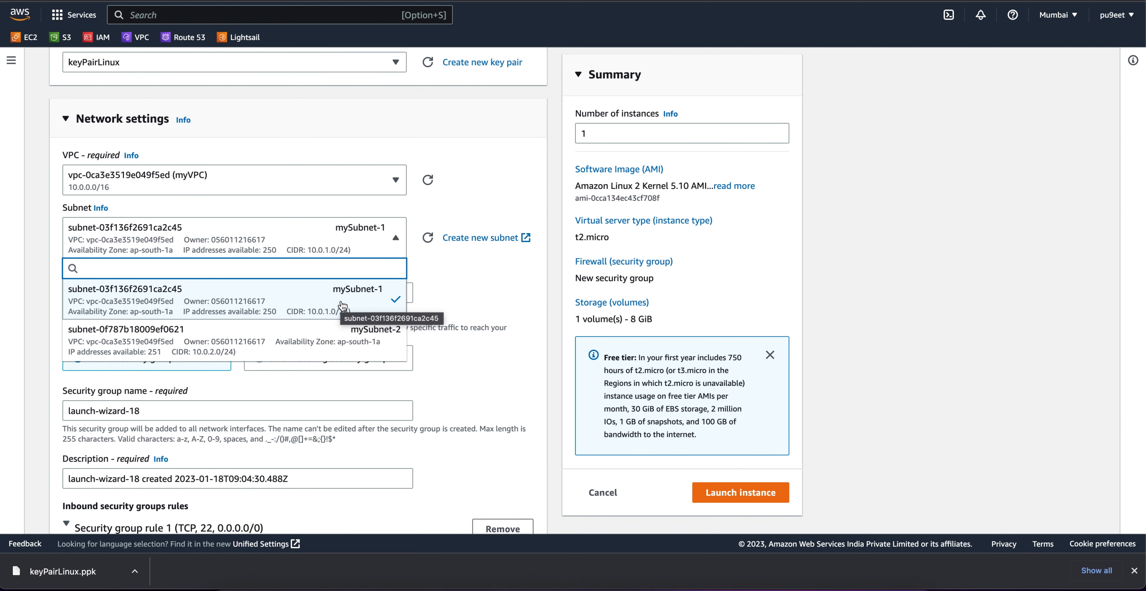
key("super+Tab")
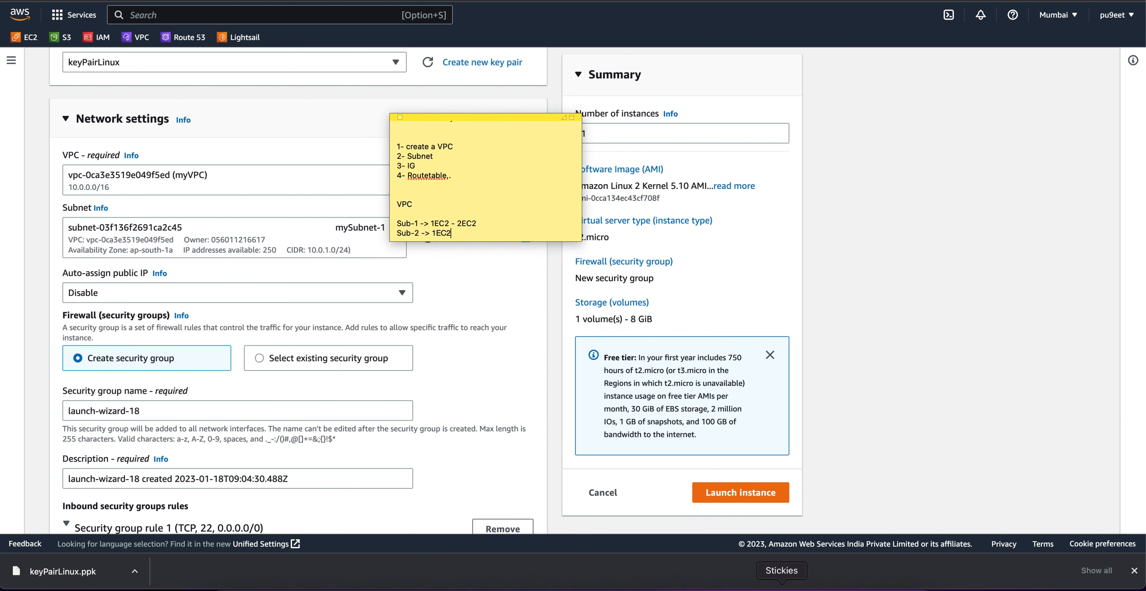
left_click_drag(431, 224, 471, 222)
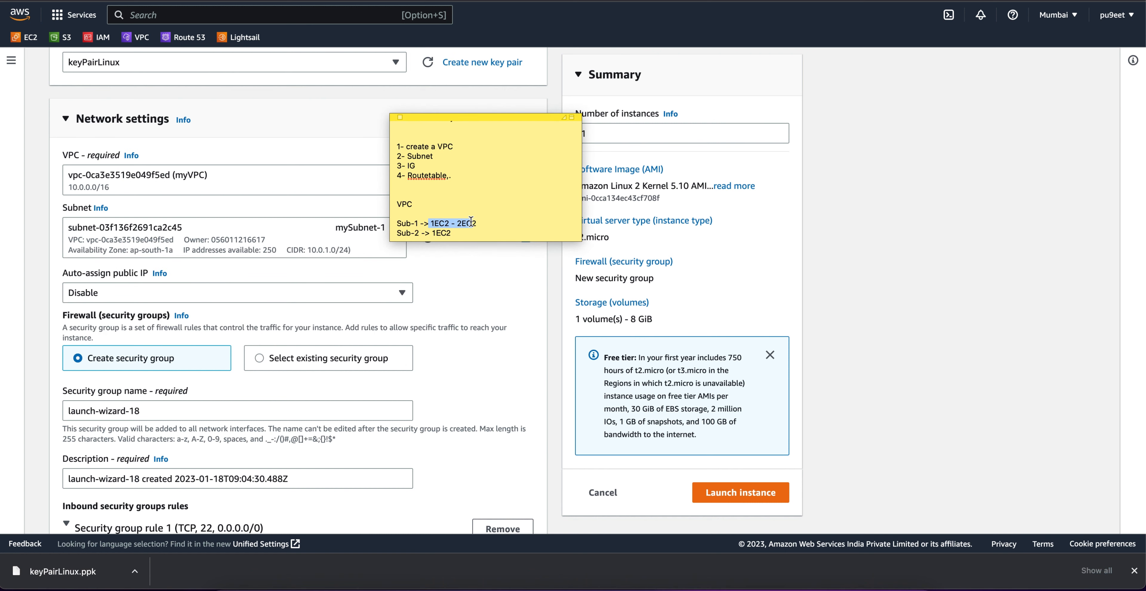
scroll(481, 299, "down", 1)
left_click(481, 299)
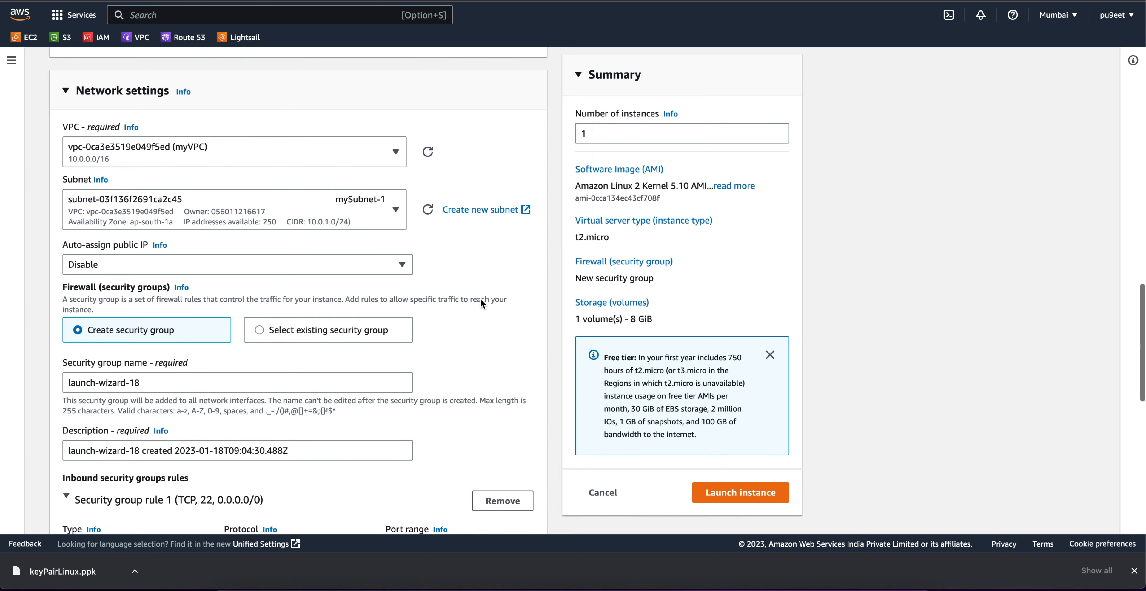
Confirm myVPC and mySubnet-1 as the second instance's network and enable auto-assignment of a public IP
scroll(213, 323, "down", 10)
scroll(213, 322, "up", 1)
scroll(213, 323, "down", 5)
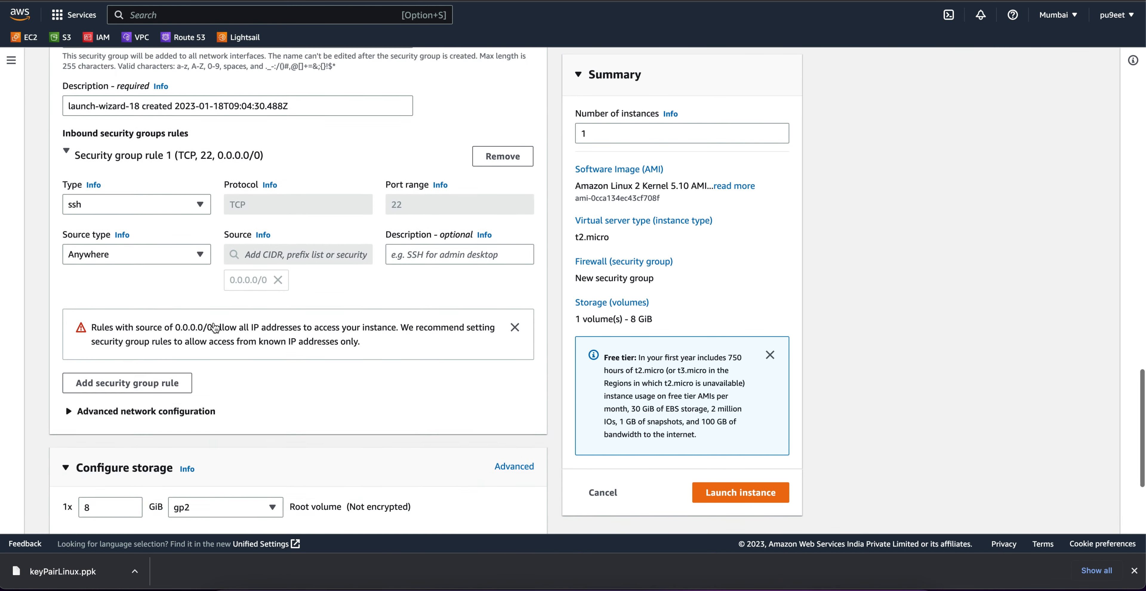
scroll(213, 323, "up", 15)
left_click(254, 195)
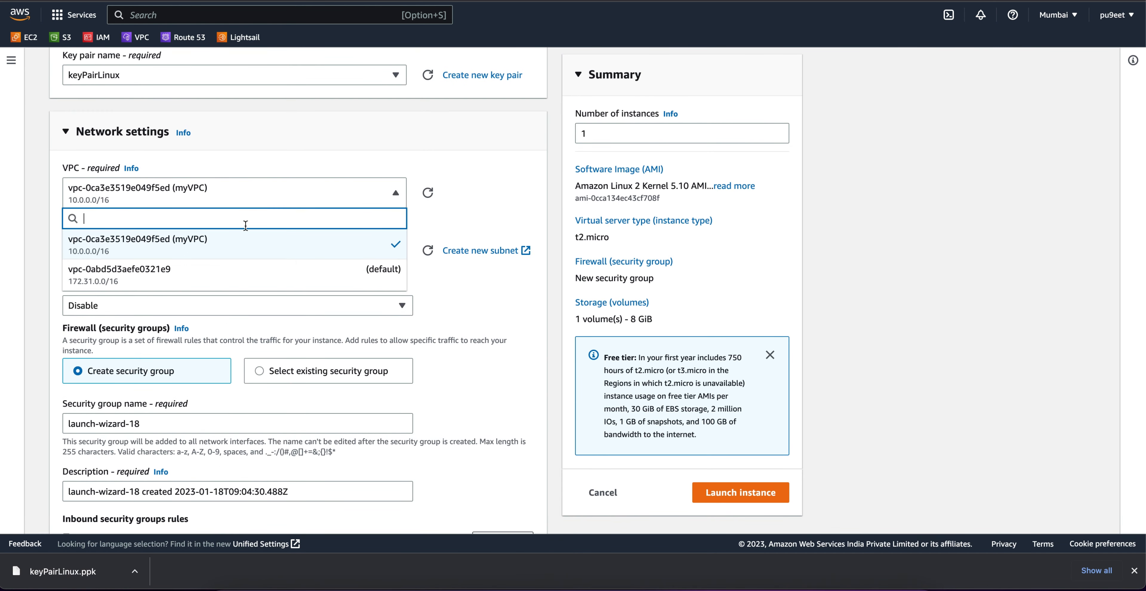
left_click(243, 249)
left_click(294, 258)
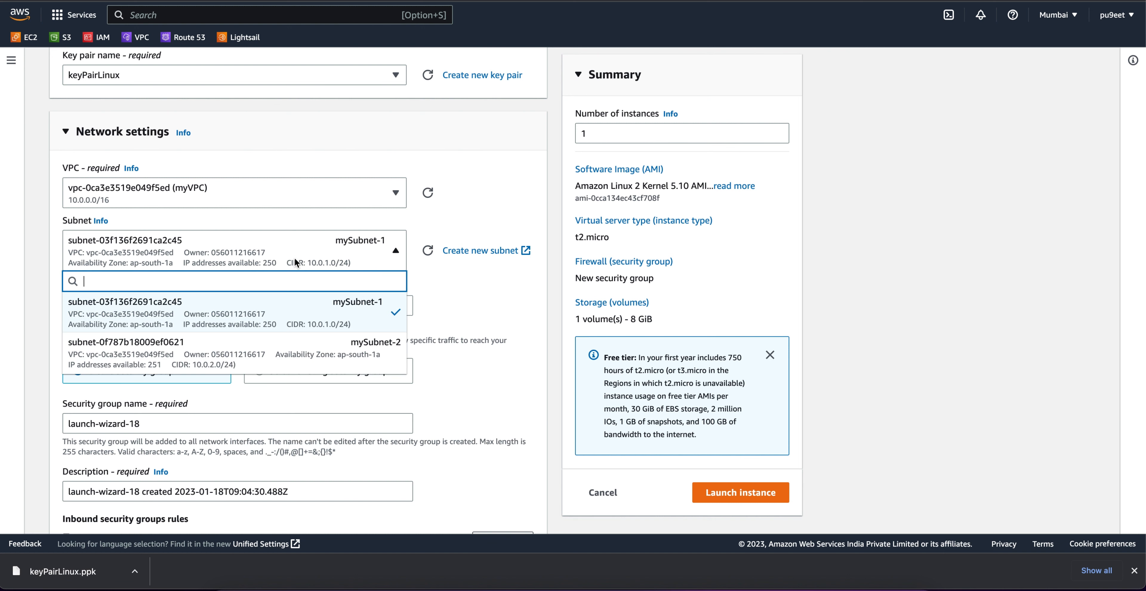
left_click(325, 308)
scroll(445, 300, "down", 2)
left_click(309, 248)
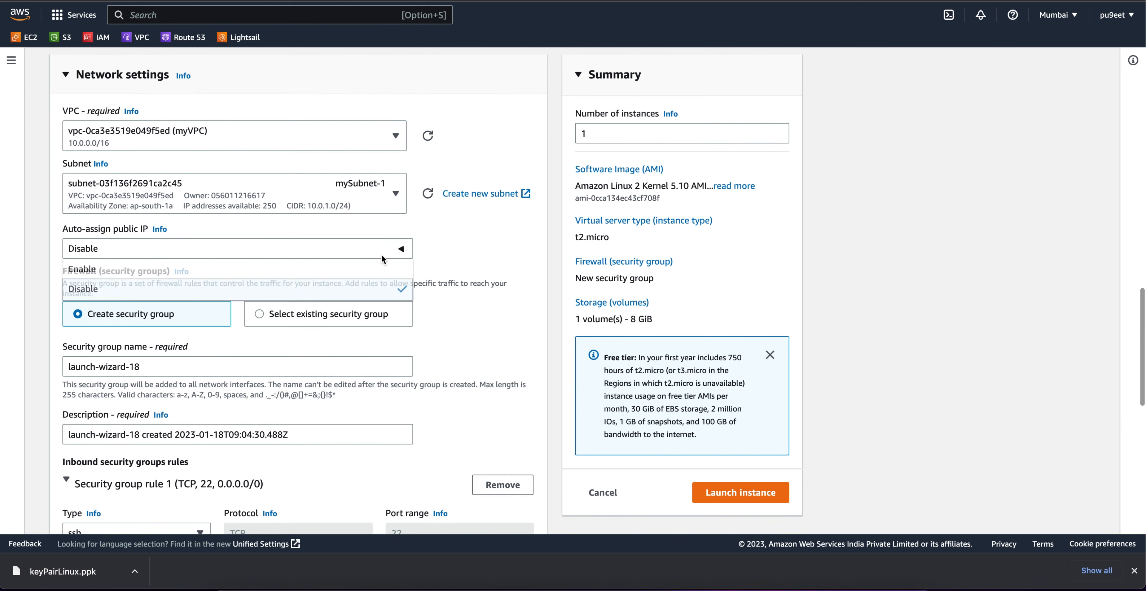
left_click(309, 270)
Assign the existing security group my-SG to the second instance
scroll(318, 256, "down", 1)
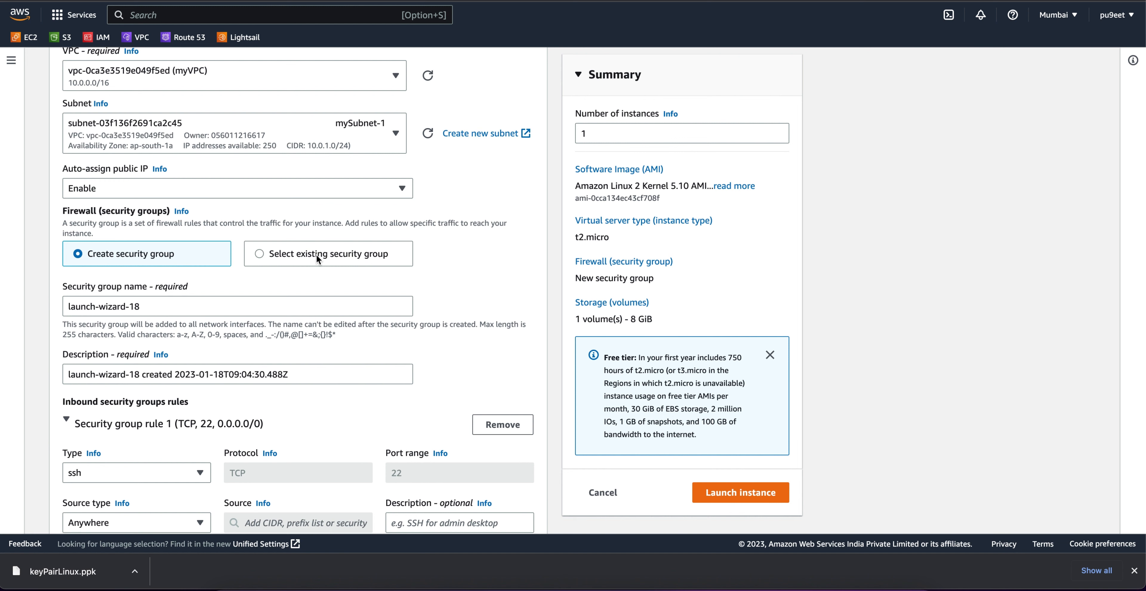
left_click(315, 255)
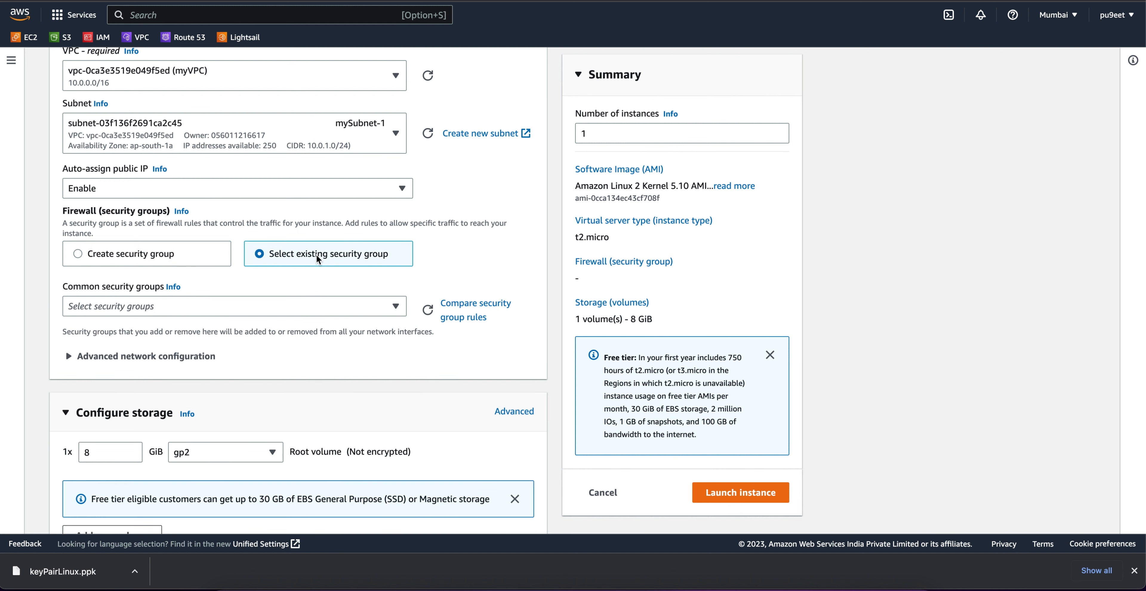
left_click(317, 307)
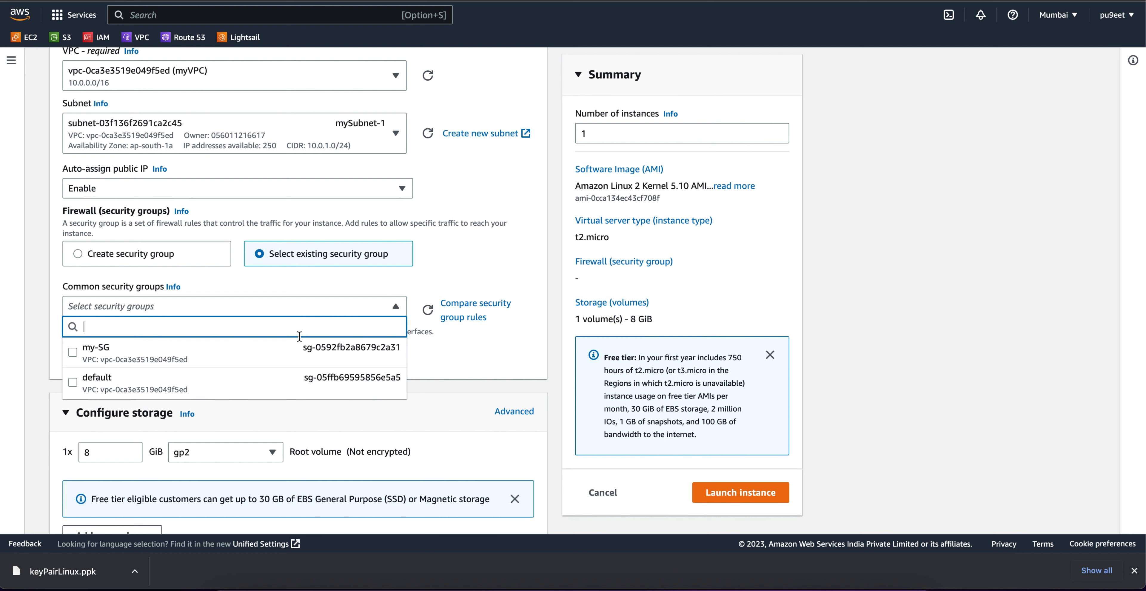
left_click(290, 349)
Launch the second subnet 1 instance and open the list of all instances
scroll(290, 349, "down", 2)
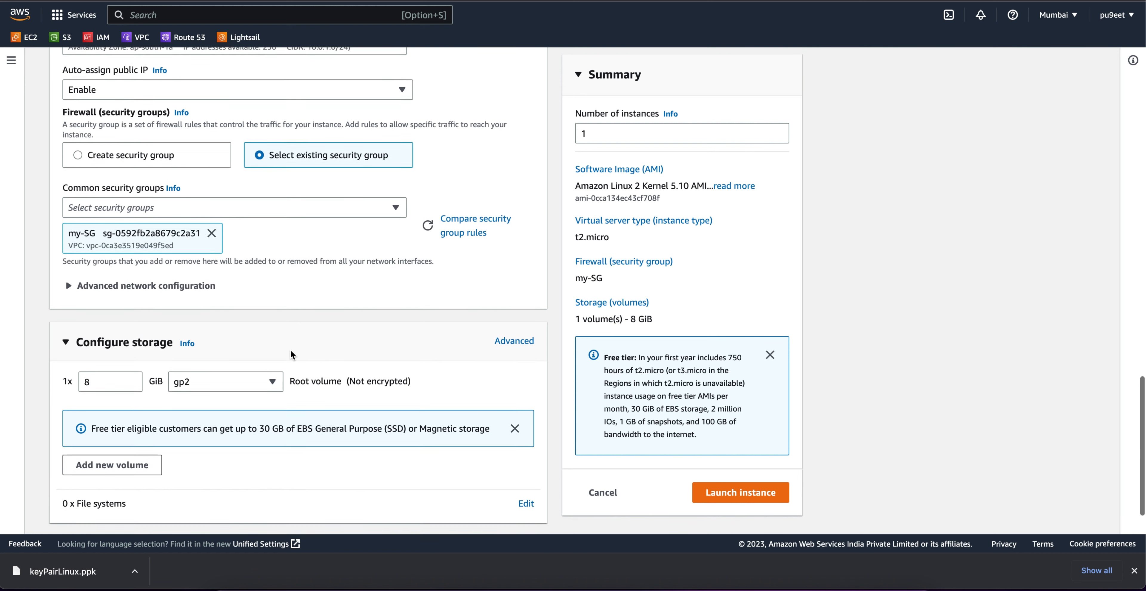
scroll(290, 354, "down", 1)
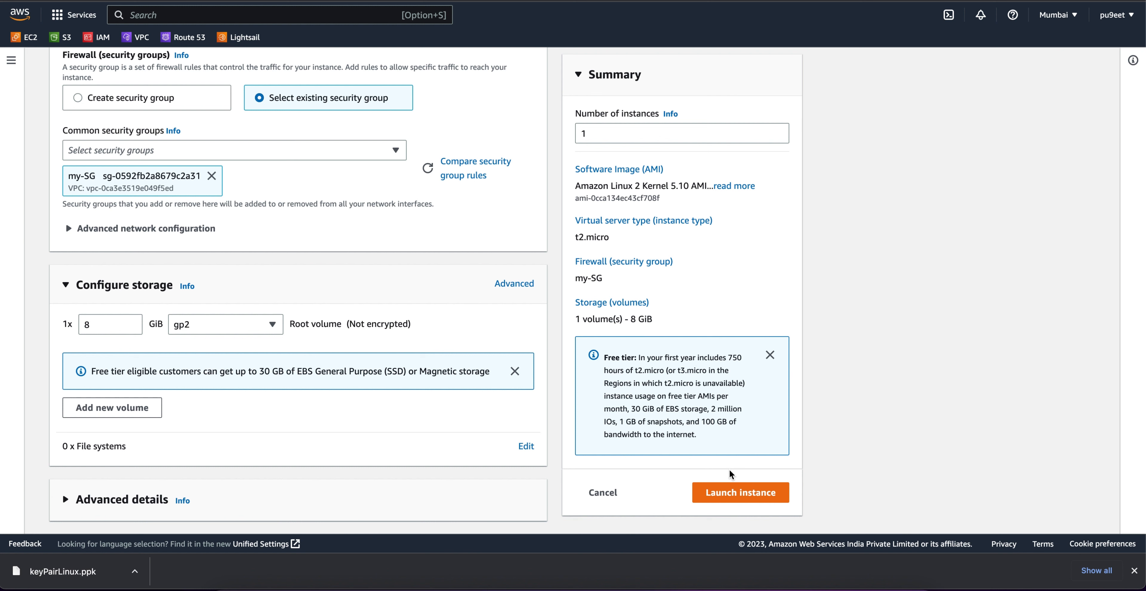
left_click(737, 497)
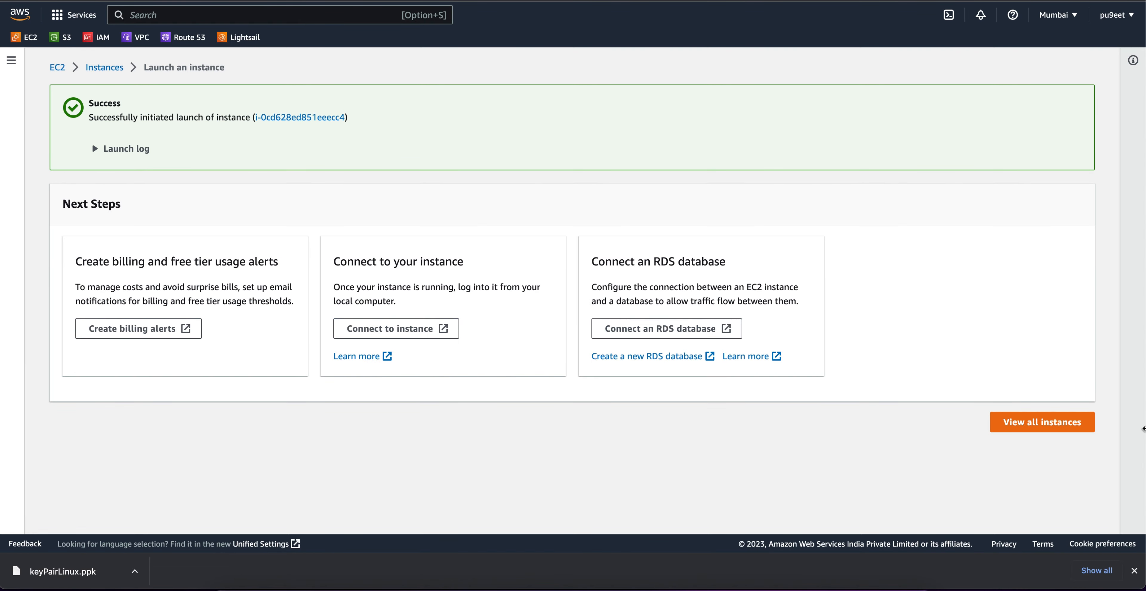
left_click(1037, 425)
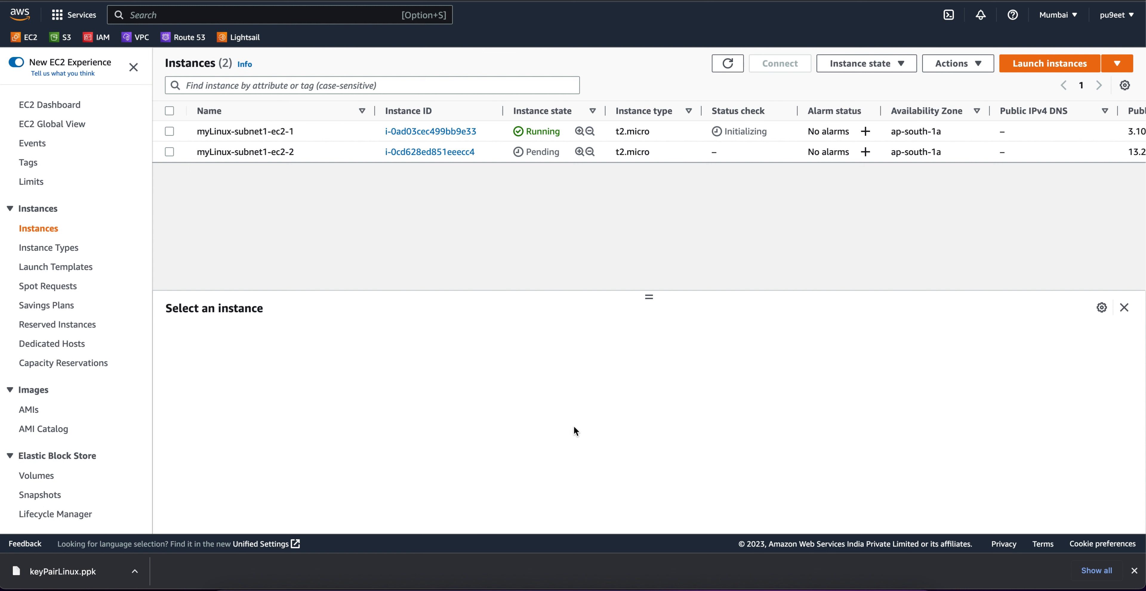
Start launching another EC2 instance and name it myLinux-subnet2-ec2-1
left_click(1033, 71)
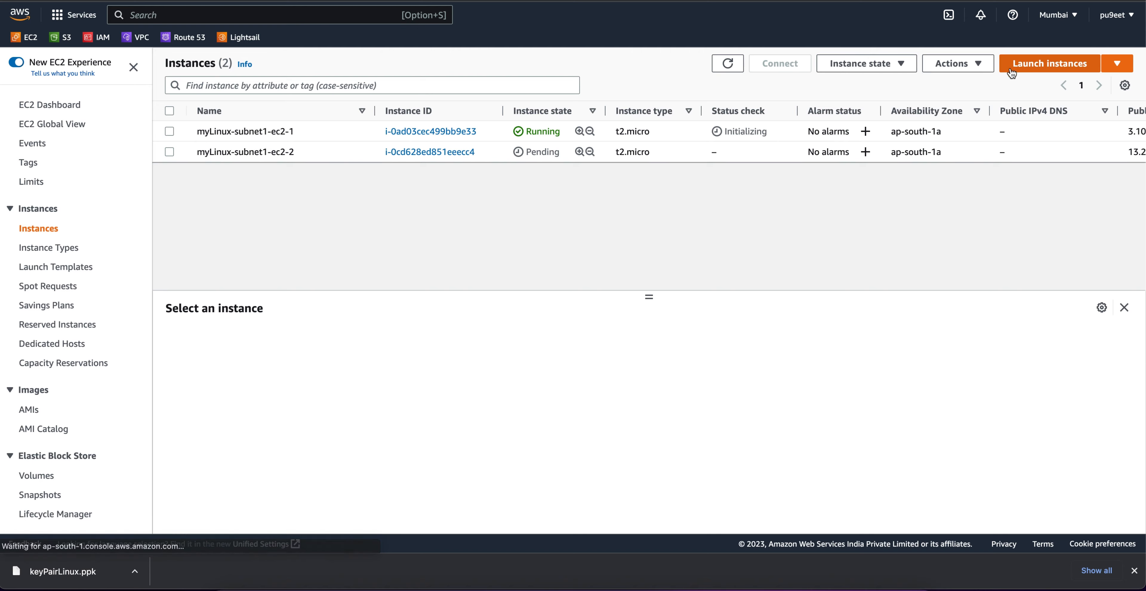
left_click(227, 242)
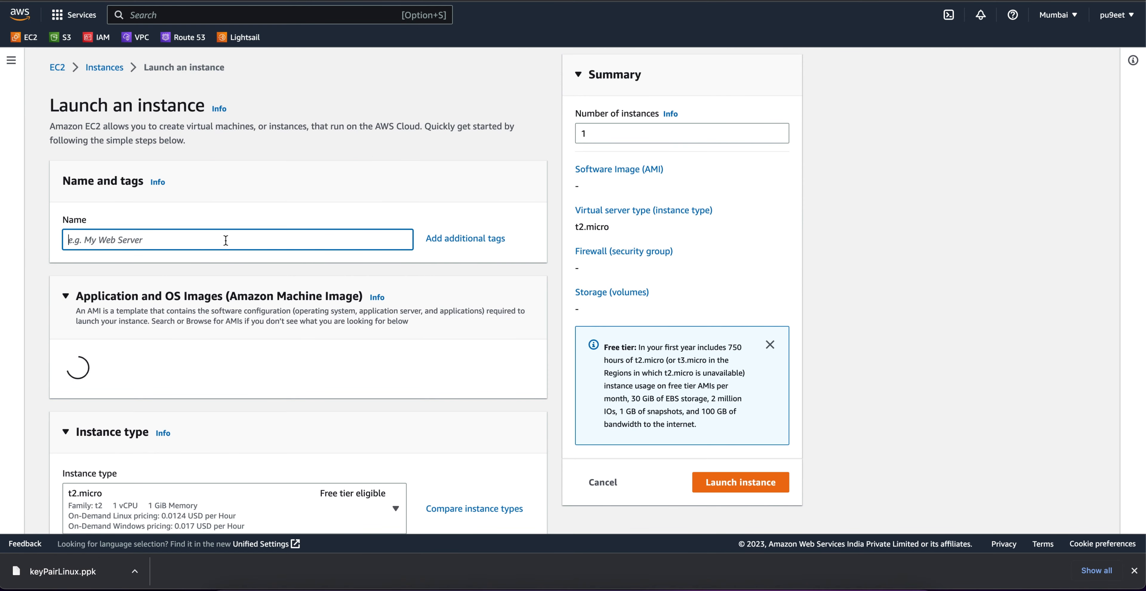
type("myLinux-subnet1-ec2-1")
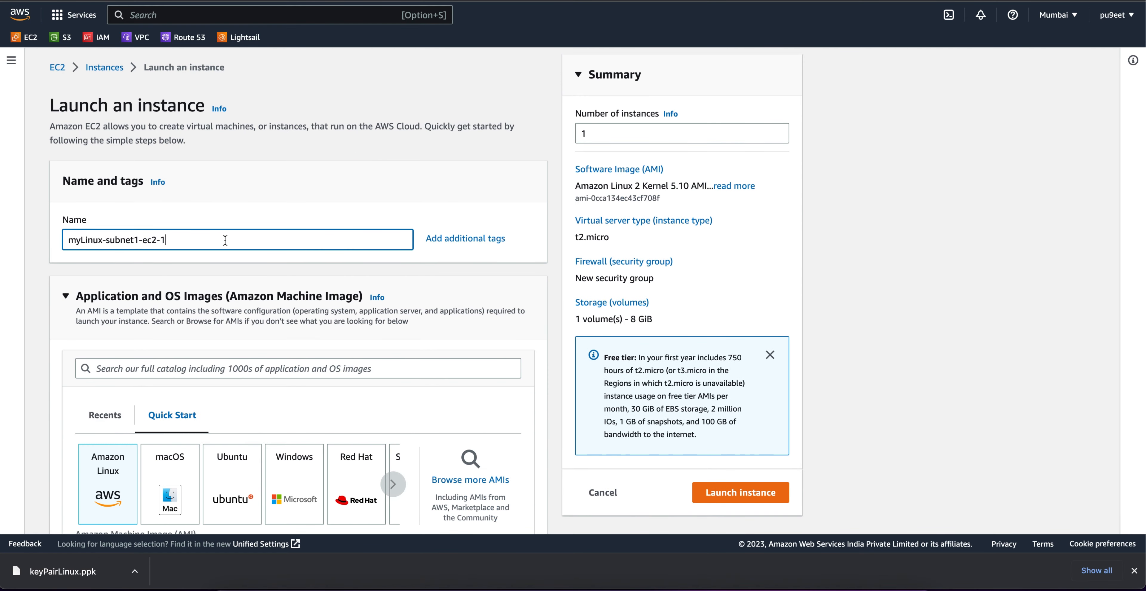
left_click(136, 240)
key("BackSpace")
type("2")
Keep the default Amazon Linux 2 image and t2.micro type, and select the existing key pair keyPairLinux
scroll(162, 269, "down", 3)
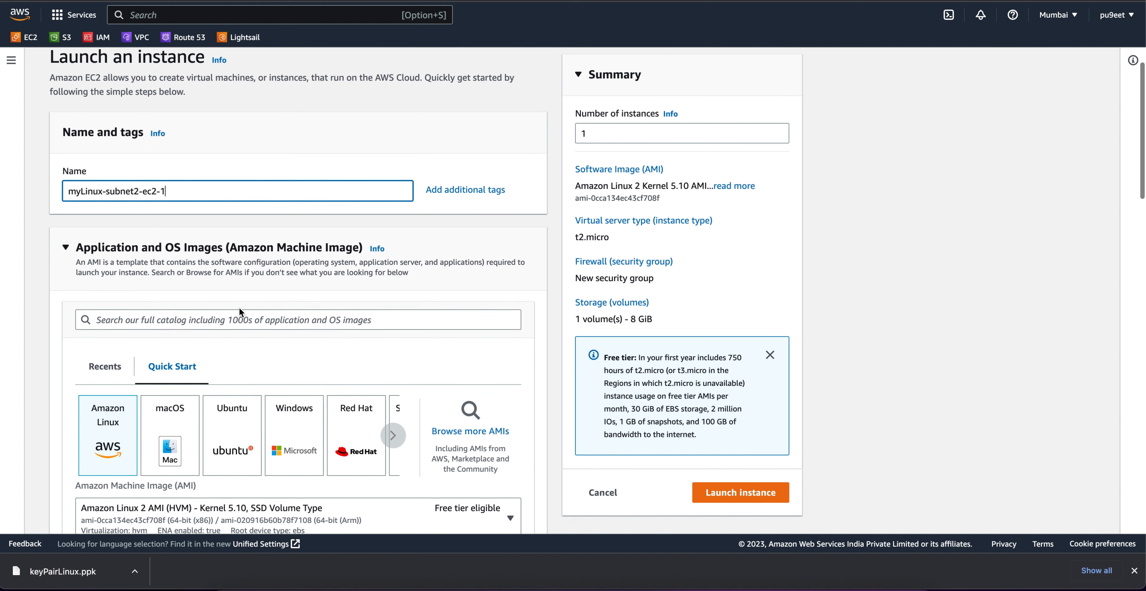
scroll(119, 335, "down", 3)
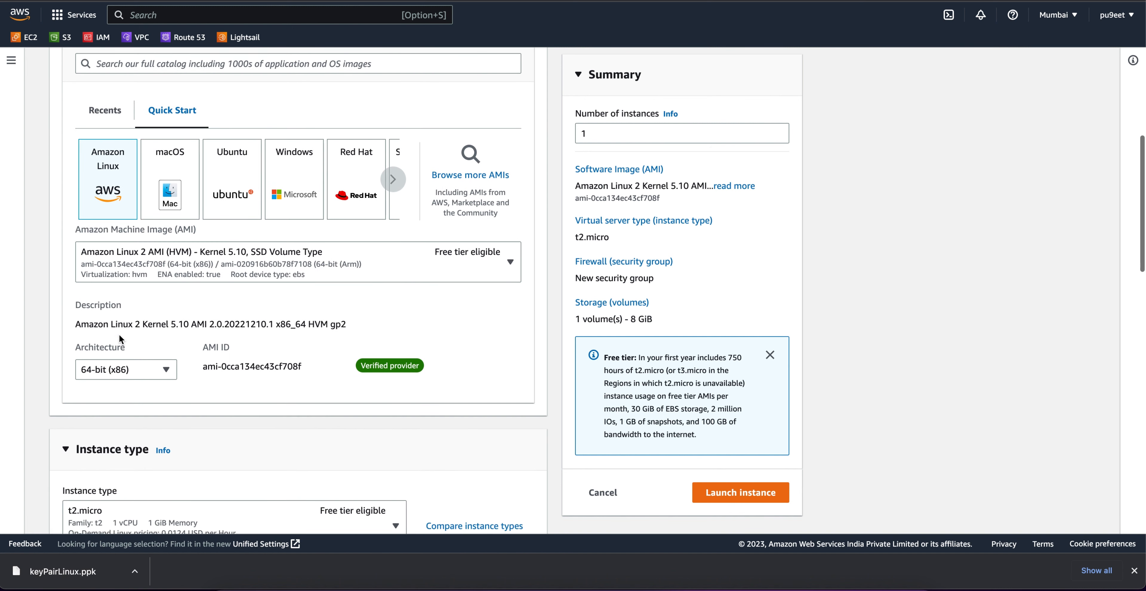
scroll(125, 229, "down", 2)
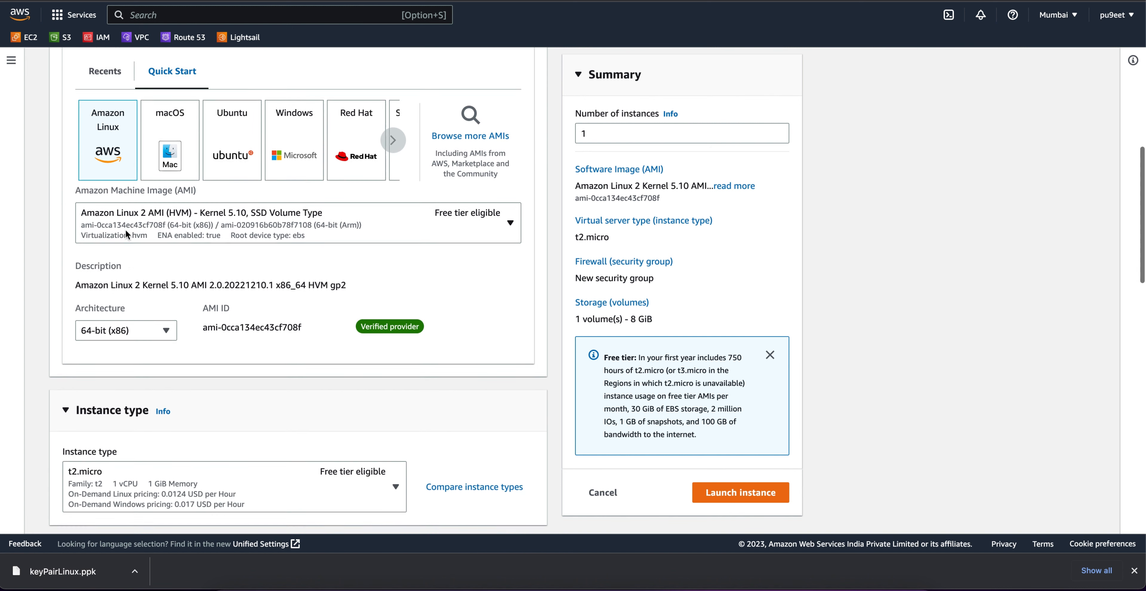
scroll(125, 229, "down", 5)
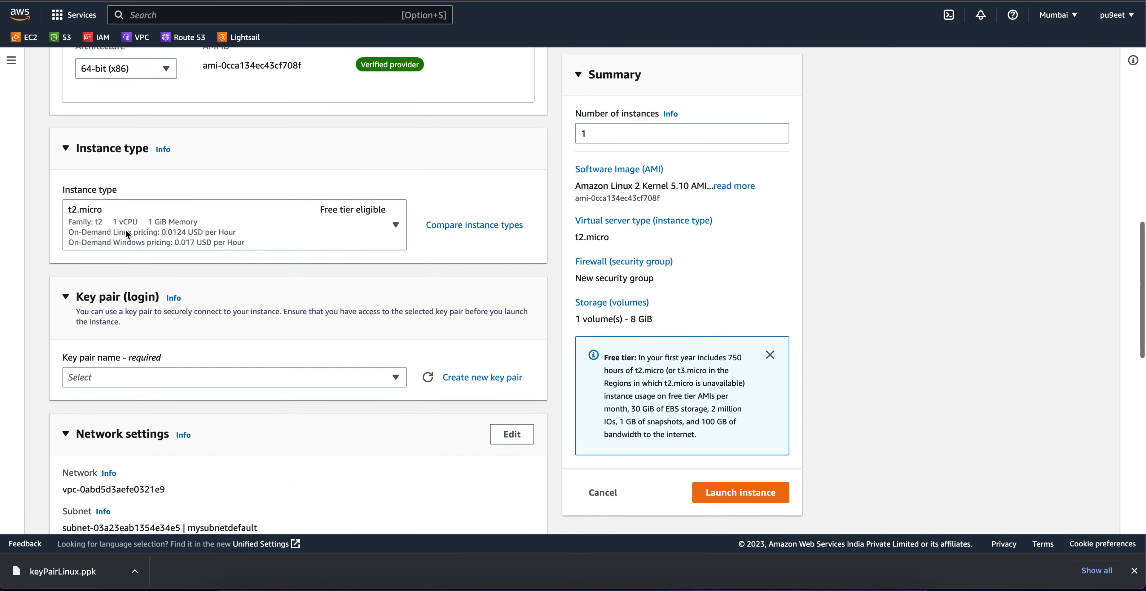
scroll(244, 269, "down", 2)
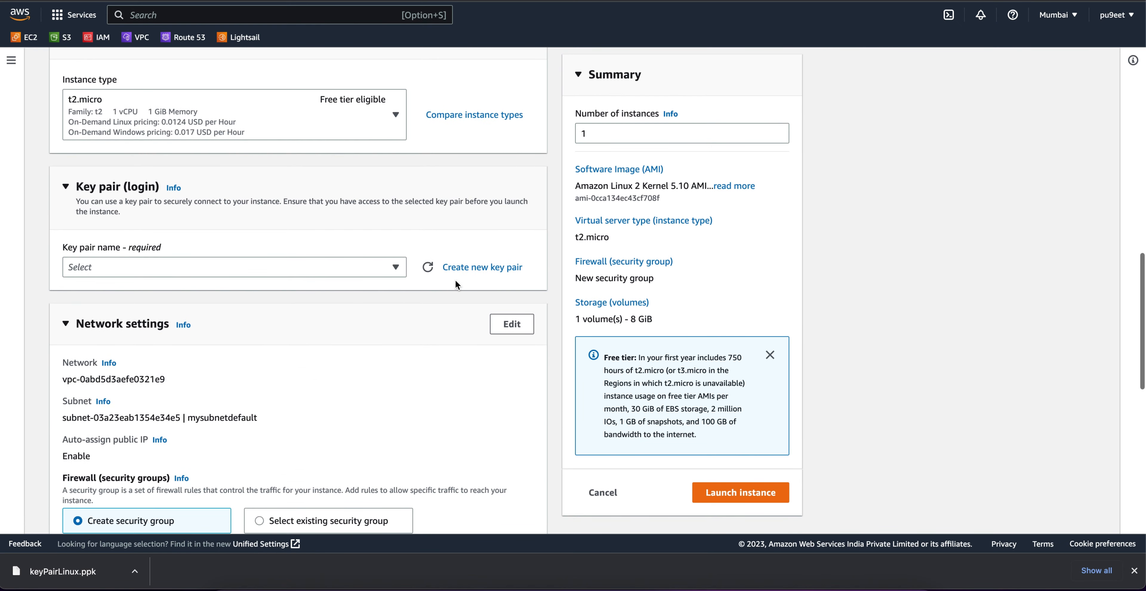
left_click(384, 273)
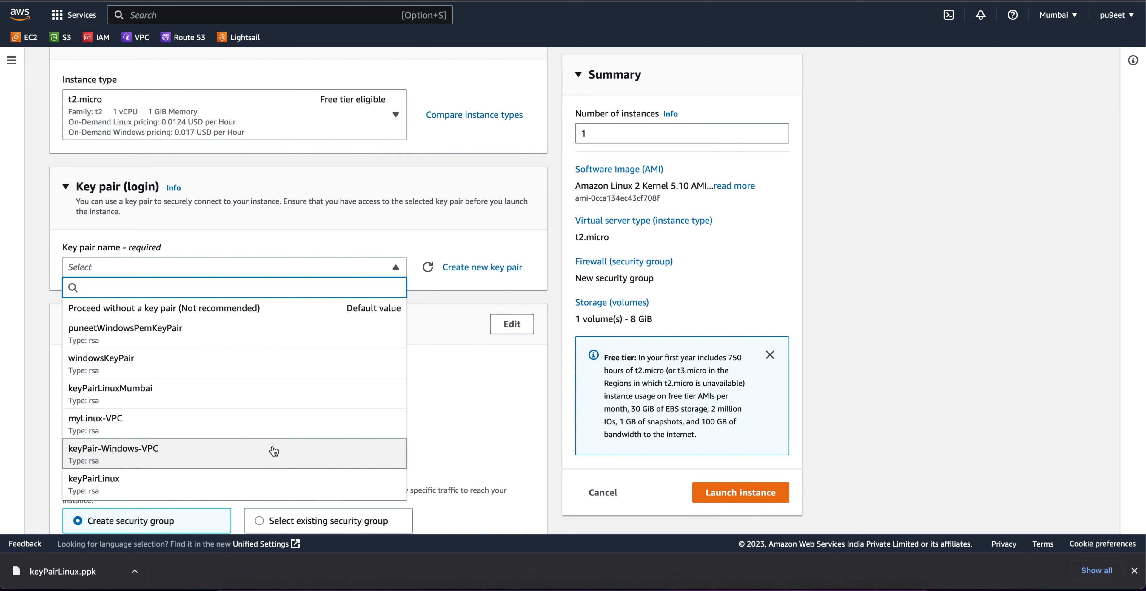
left_click(250, 484)
scroll(249, 478, "down", 3)
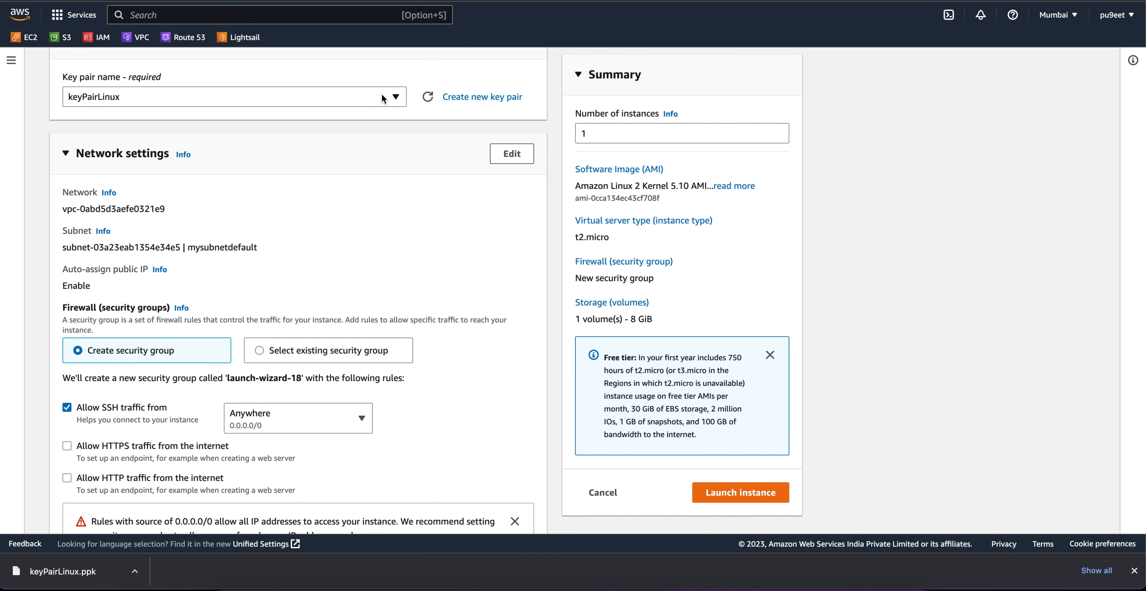
left_click(381, 97)
left_click(499, 264)
Edit the network settings to place the instance in myVPC's mySubnet-2 with auto-assigned public IP enabled
scroll(273, 294, "down", 1)
left_click(512, 115)
scroll(316, 262, "down", 1)
left_click(346, 148)
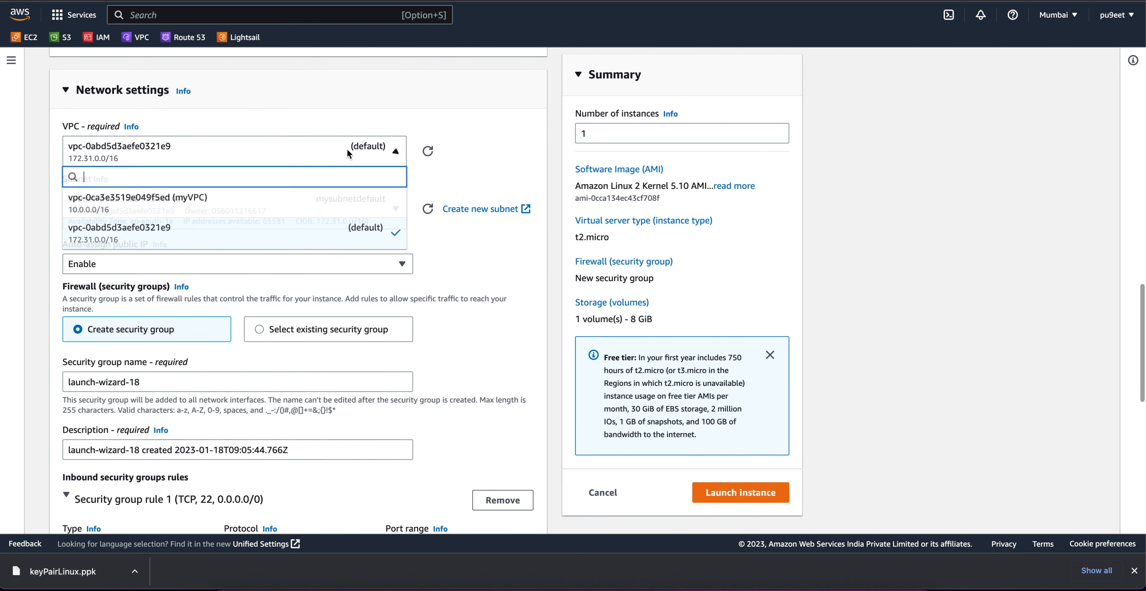
left_click(308, 197)
left_click(320, 198)
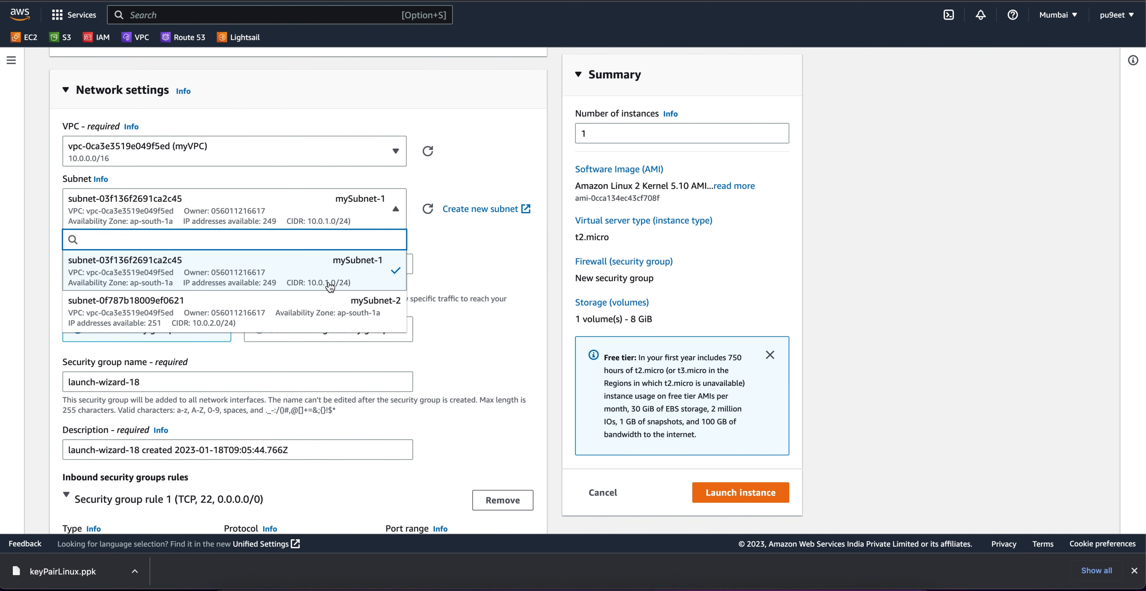
left_click(328, 312)
left_click(247, 267)
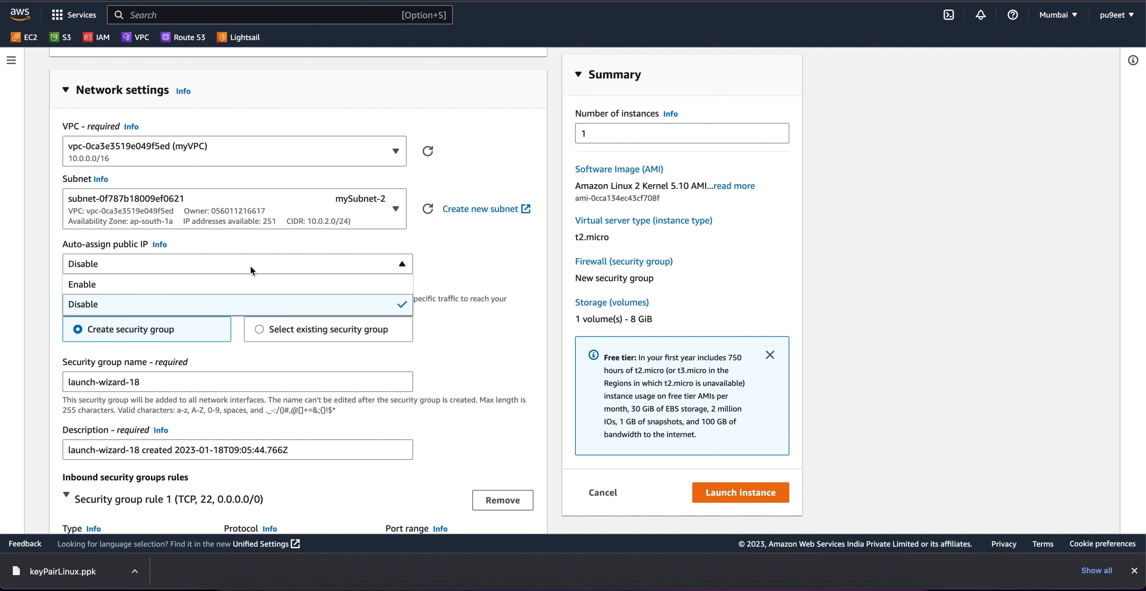
left_click(241, 281)
Use the existing security group my-SG for the subnet 2 instance's firewall
left_click(312, 330)
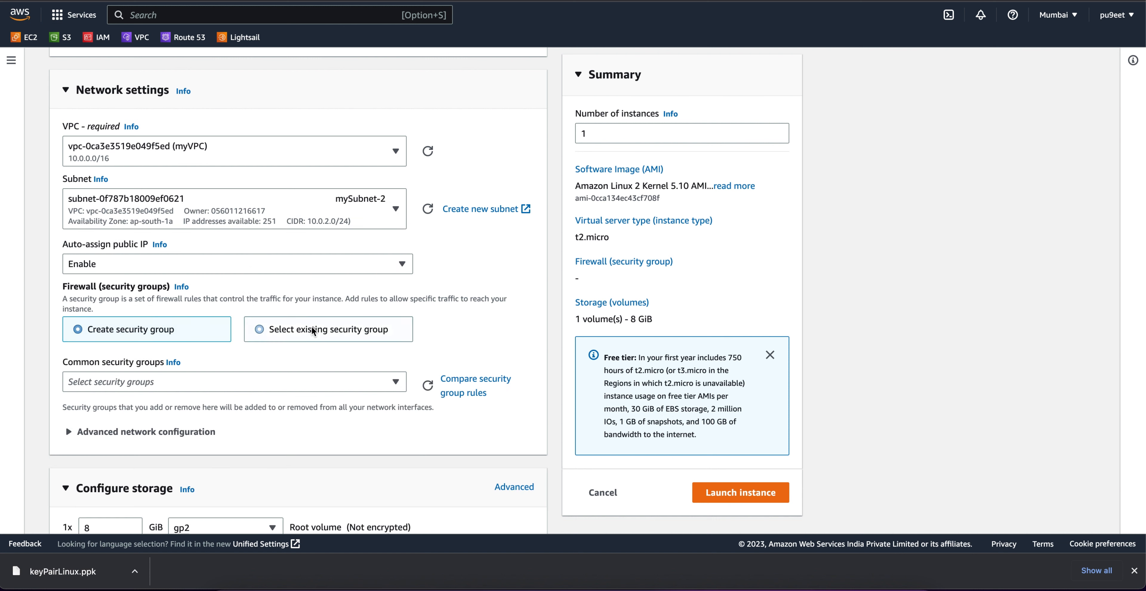
left_click(295, 380)
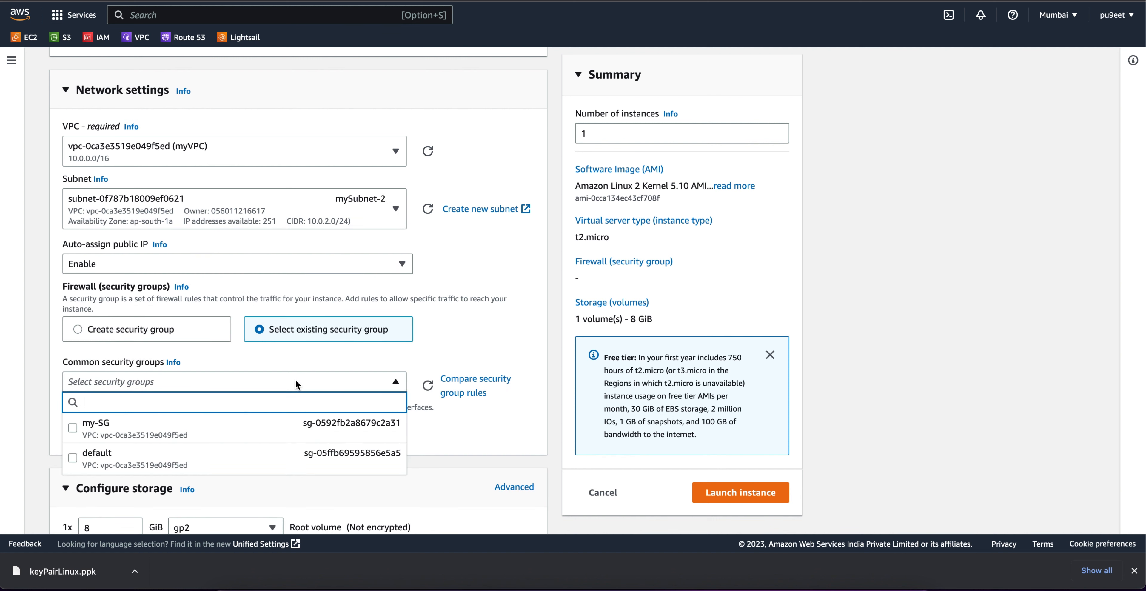
left_click(278, 426)
scroll(278, 429, "down", 3)
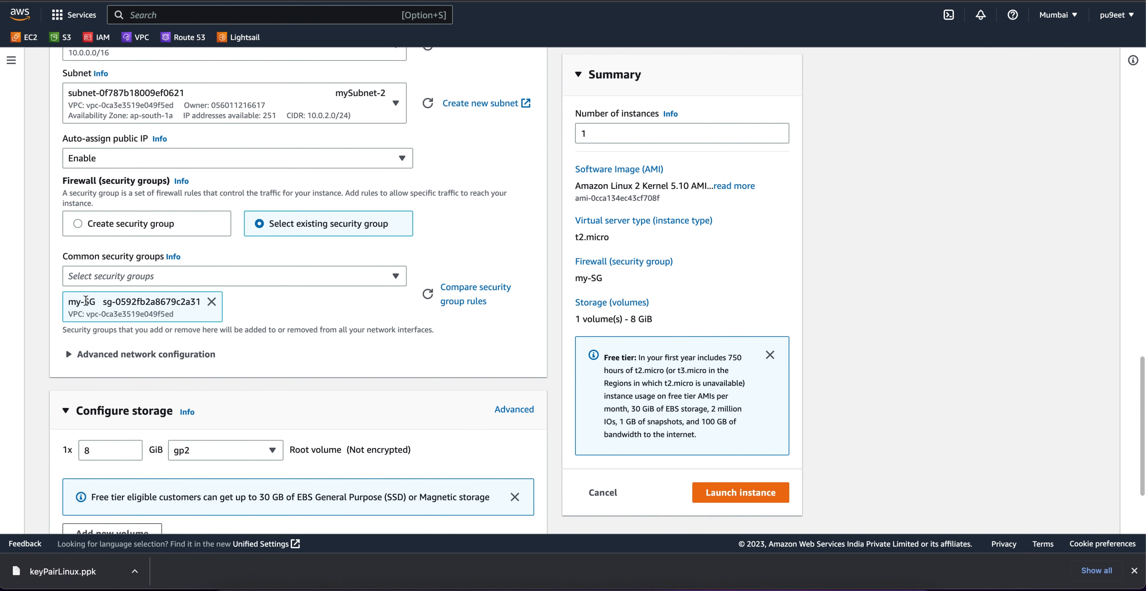
Review the storage configuration and the name of the subnet 2 instance
scroll(278, 301, "down", 3)
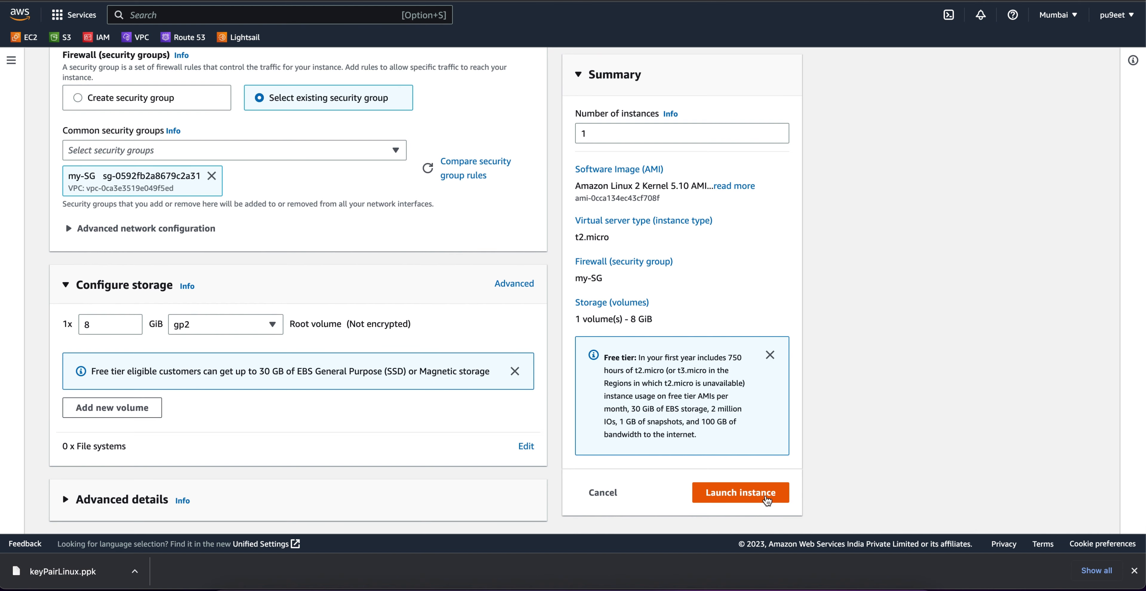
scroll(376, 374, "up", 10)
scroll(376, 374, "up", 15)
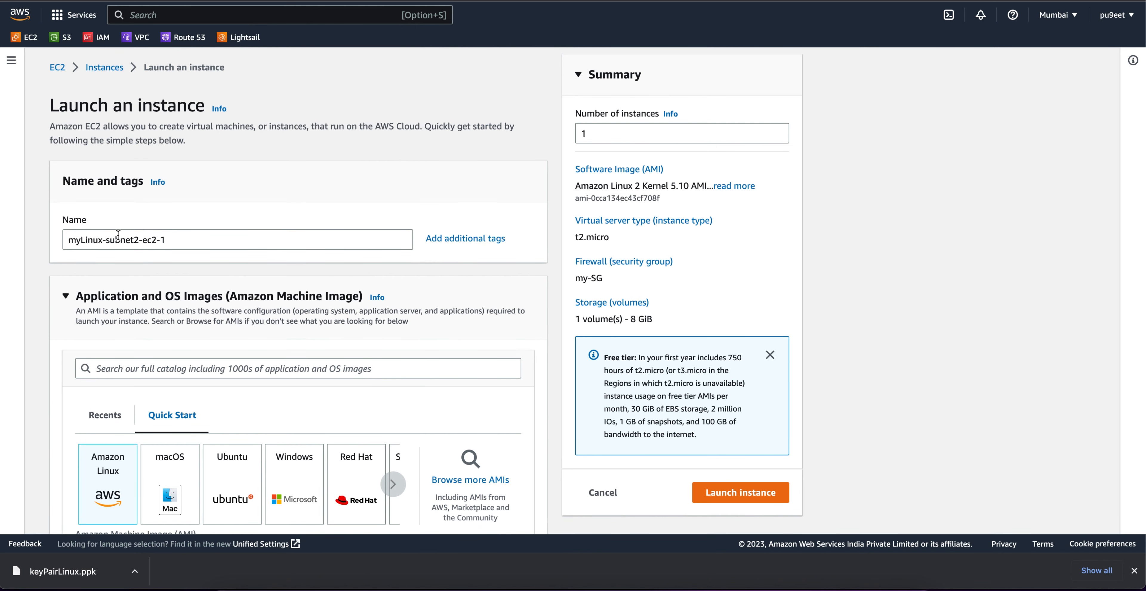
Check the name, image, key pair, network and storage settings of myLinux-subnet2-ec2-1, and launch the instance
left_click(169, 243)
scroll(117, 298, "down", 5)
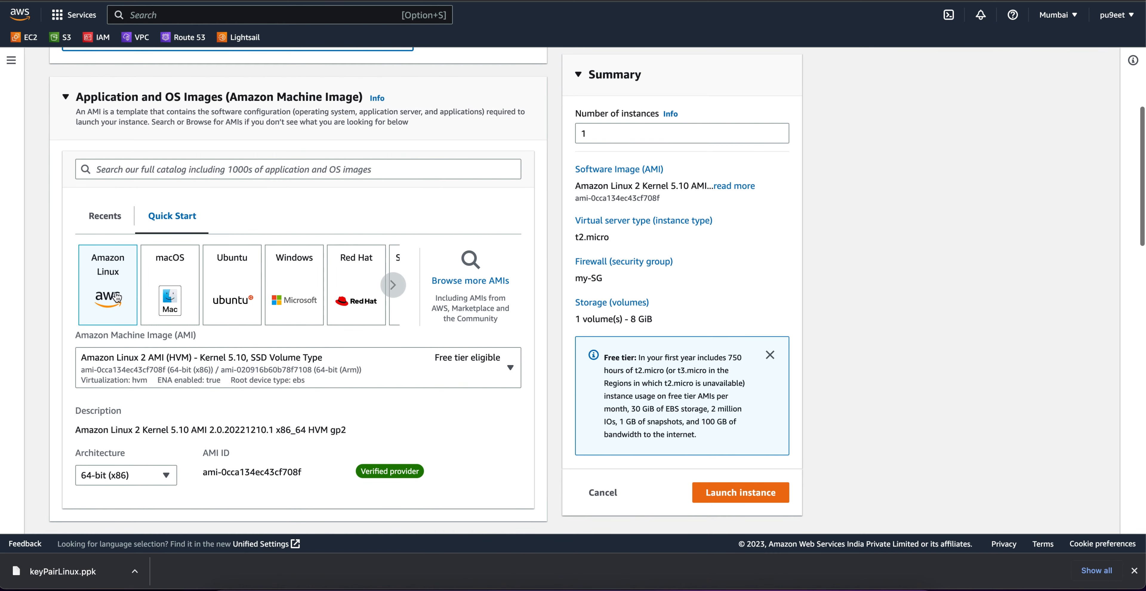
scroll(117, 297, "down", 9)
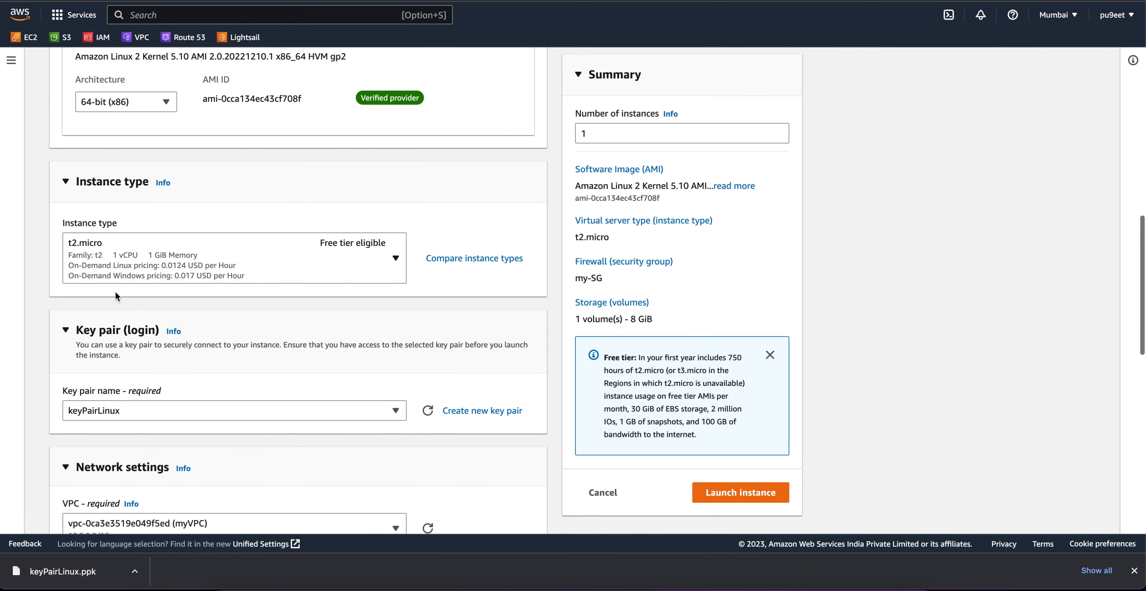
scroll(182, 270, "down", 2)
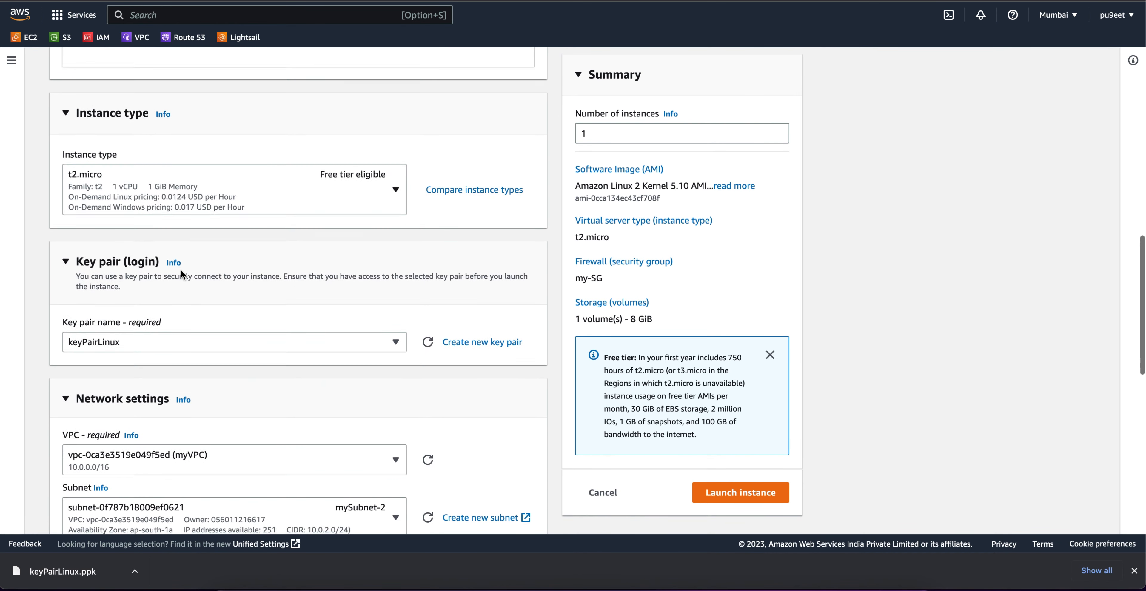
scroll(121, 220, "down", 3)
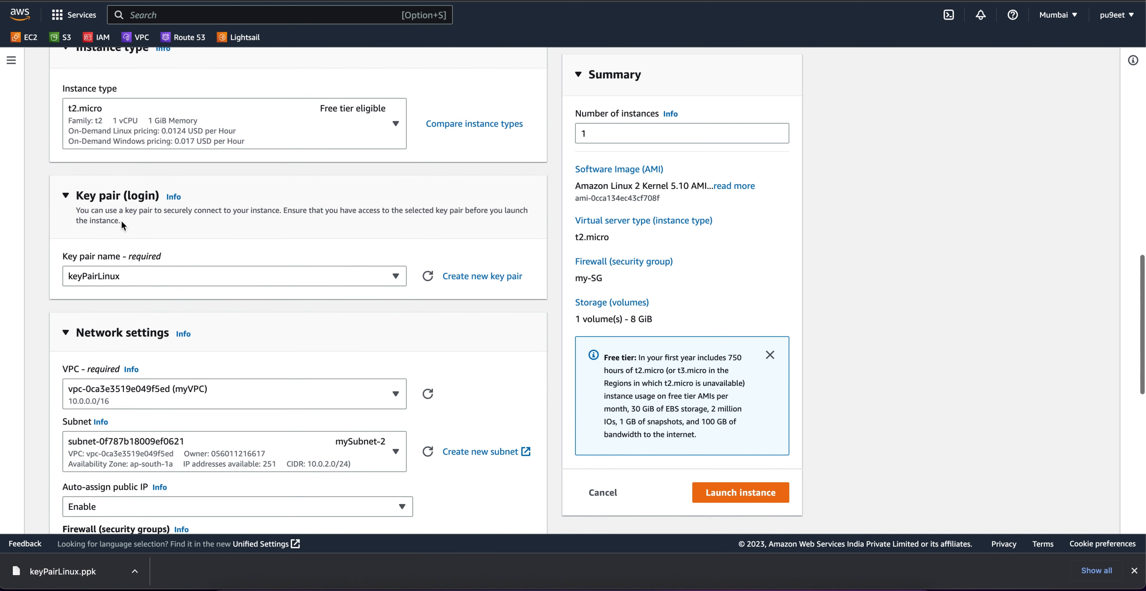
scroll(211, 291, "down", 3)
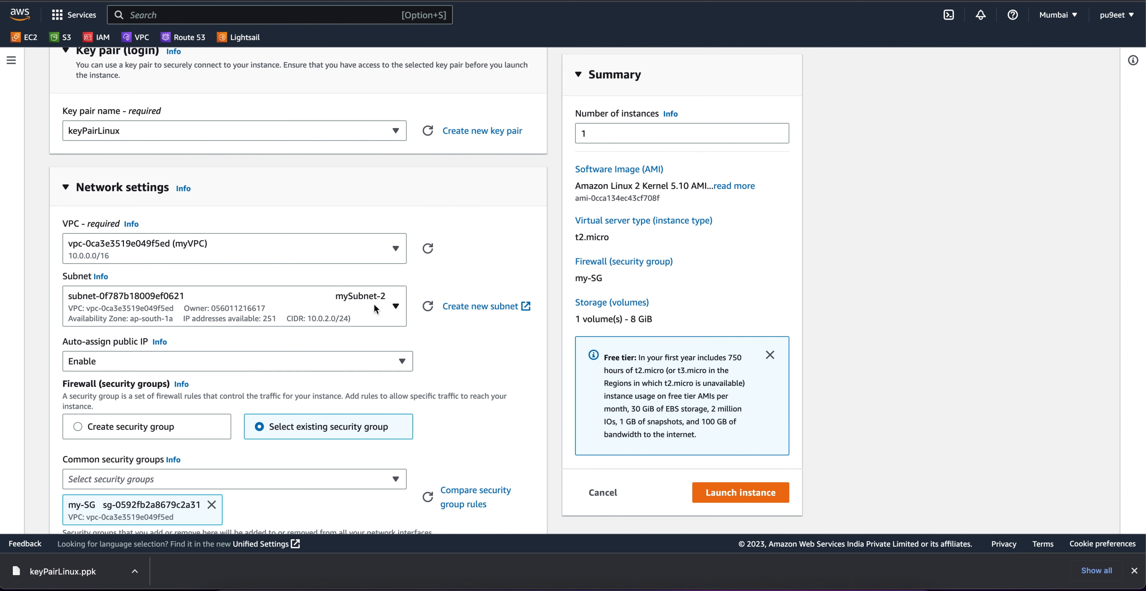
scroll(375, 308, "down", 3)
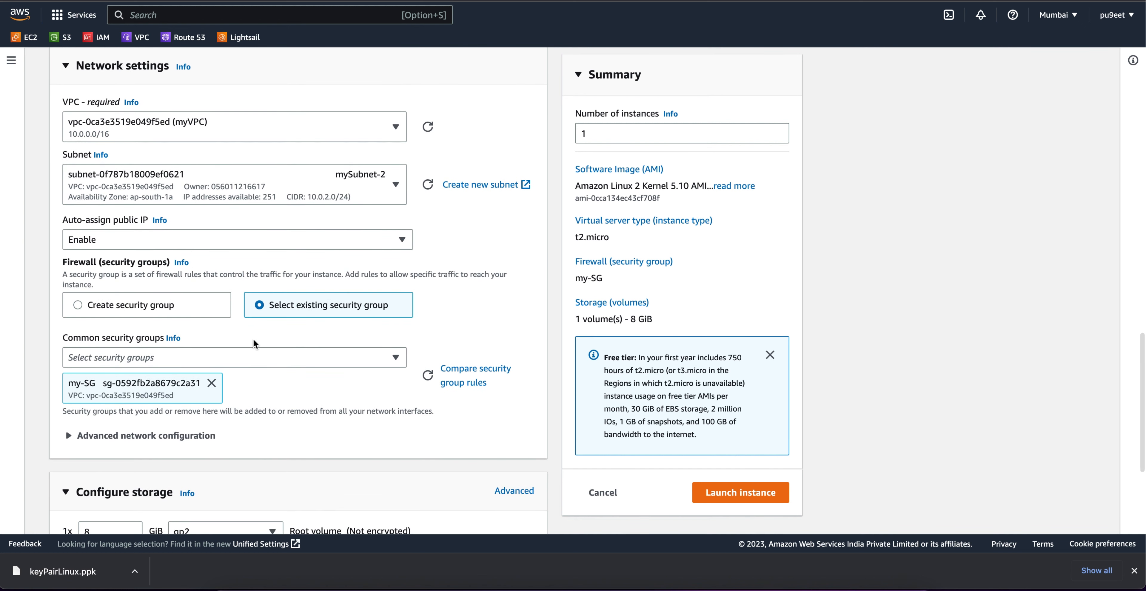
scroll(309, 404, "down", 5)
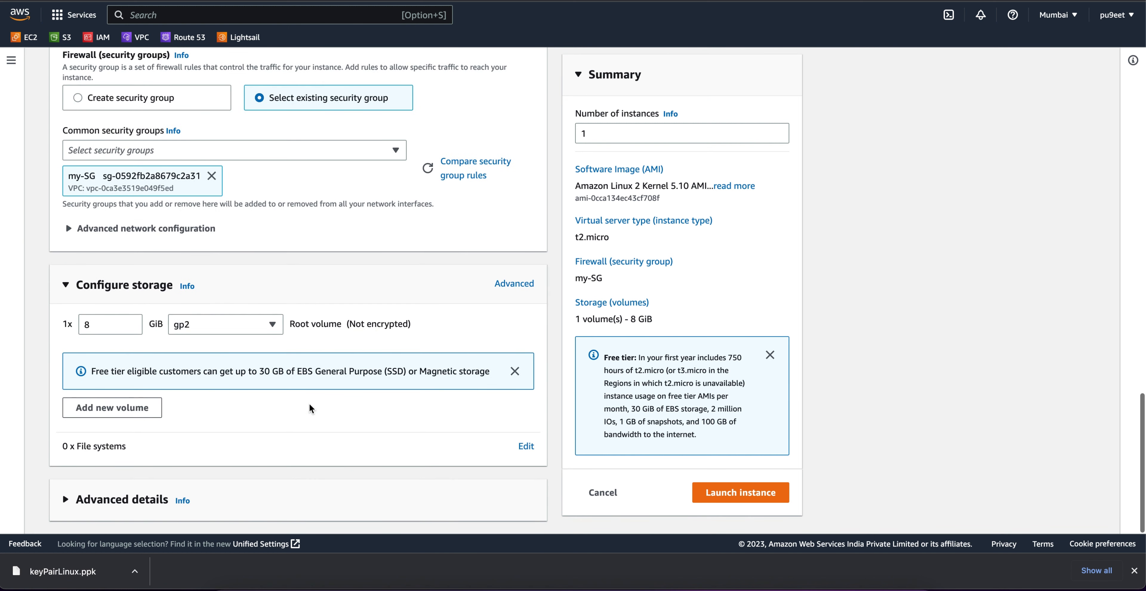
left_click(740, 495)
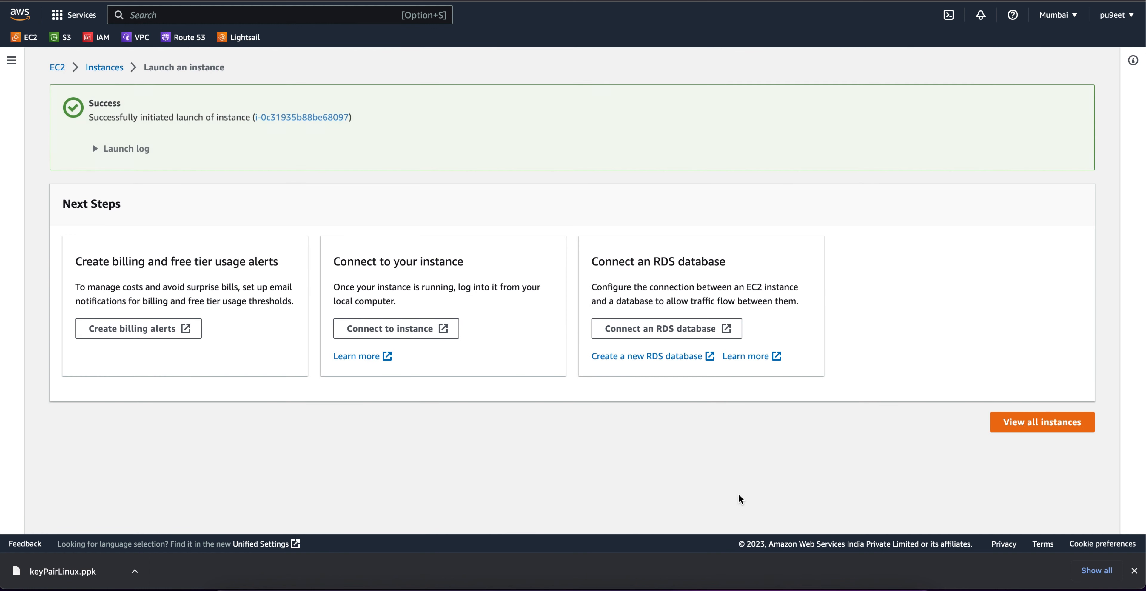
Try to connect to myLinux-subnet1-ec2-1 through EC2 Instance Connect as ec2-user, and return to the connection page
left_click(1043, 421)
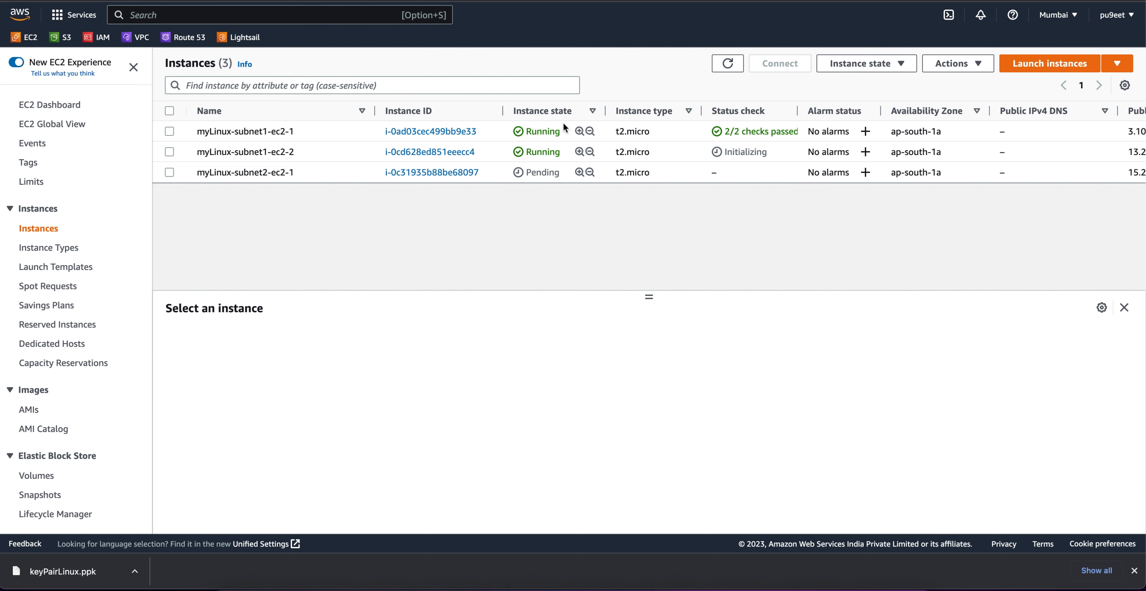
left_click(170, 130)
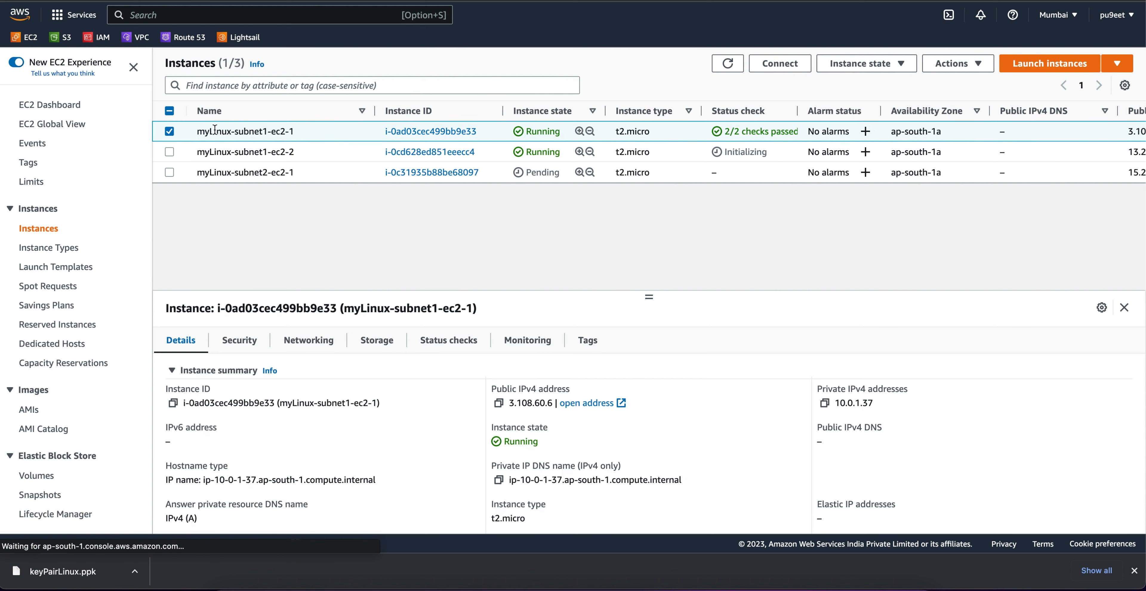
left_click(776, 68)
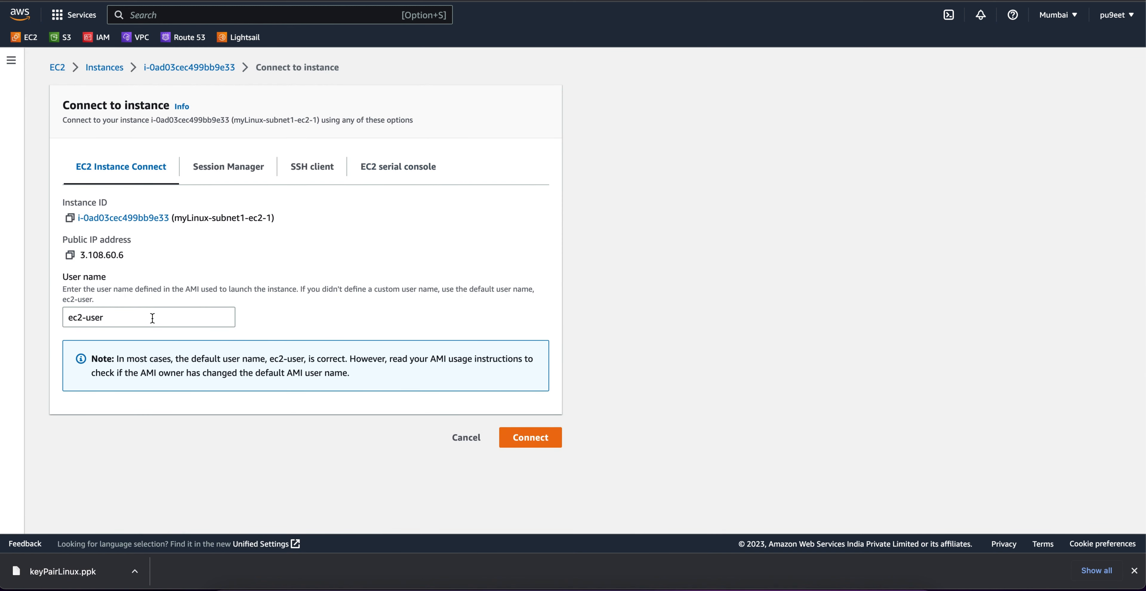
left_click(529, 441)
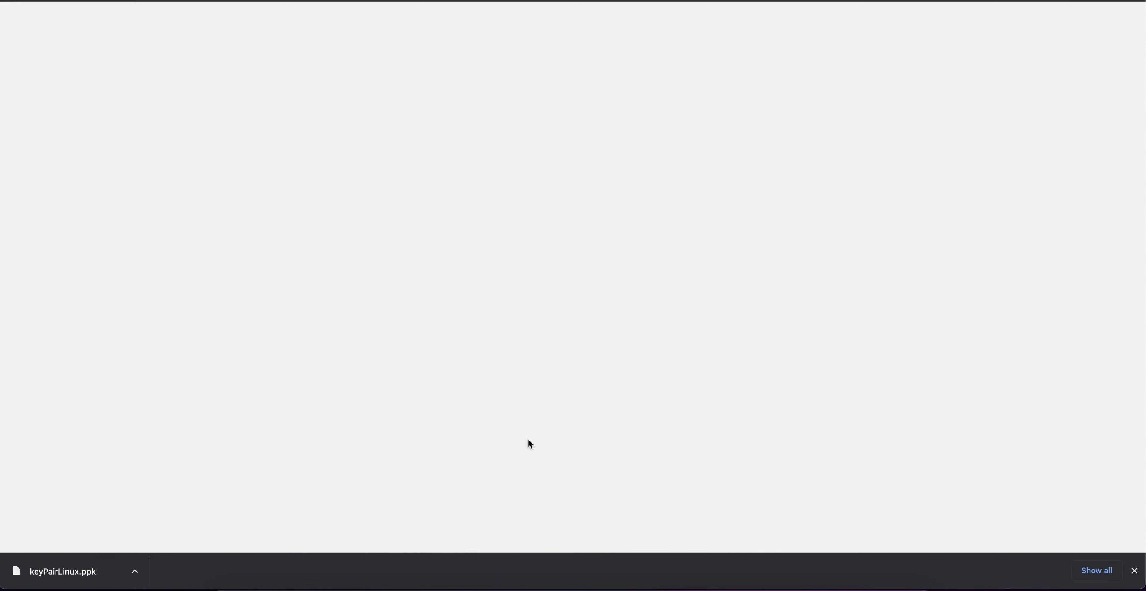
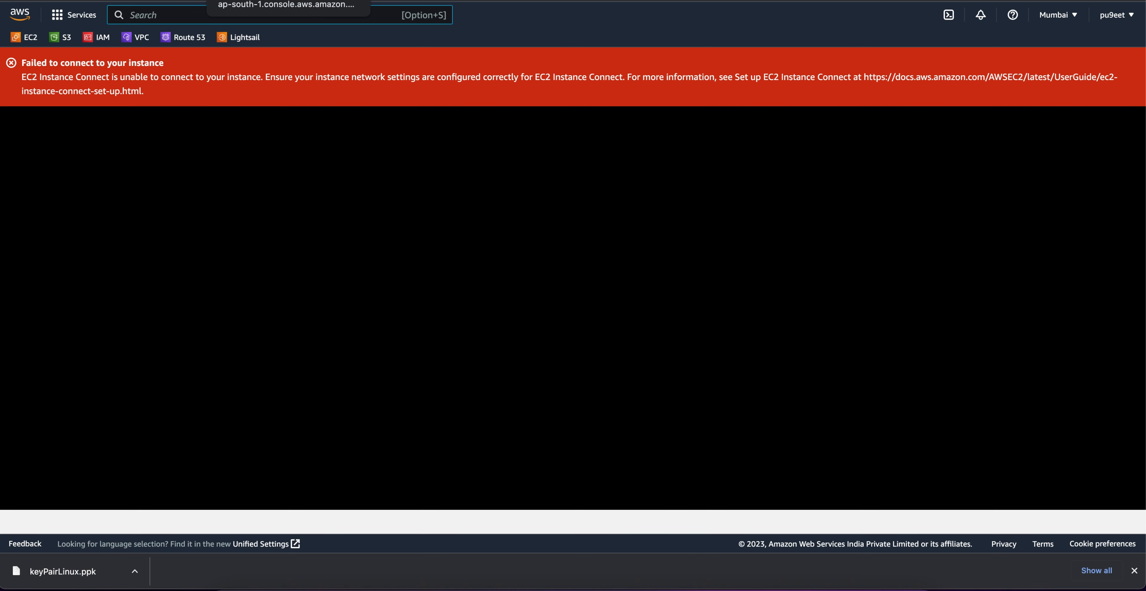
key("super+bracketleft")
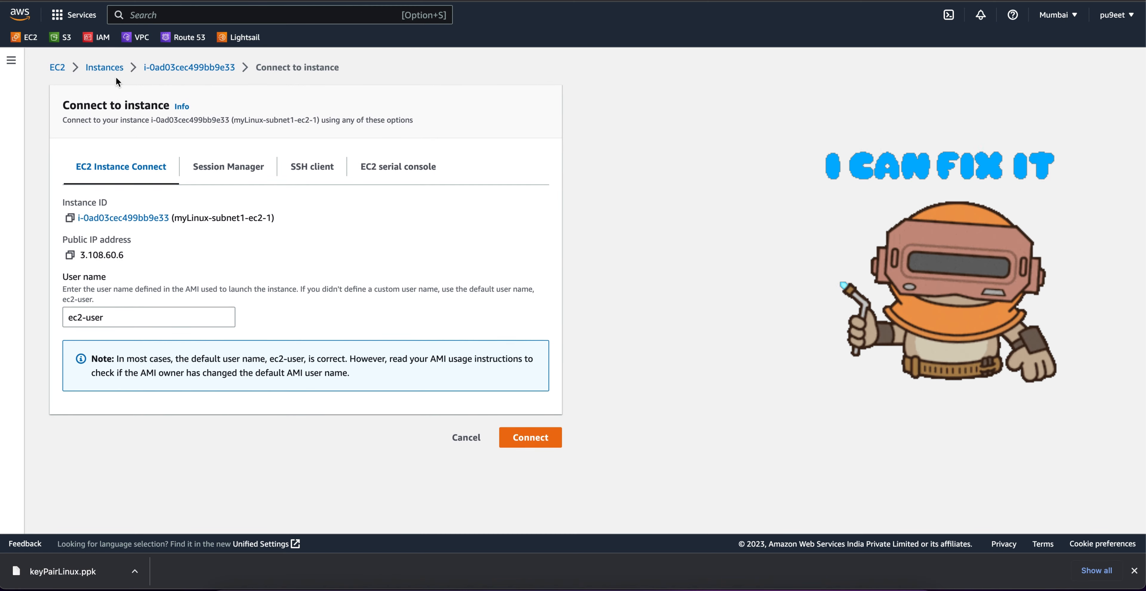
List the running EC2 instances and check their status checks and public IPv4 addresses
left_click(57, 68)
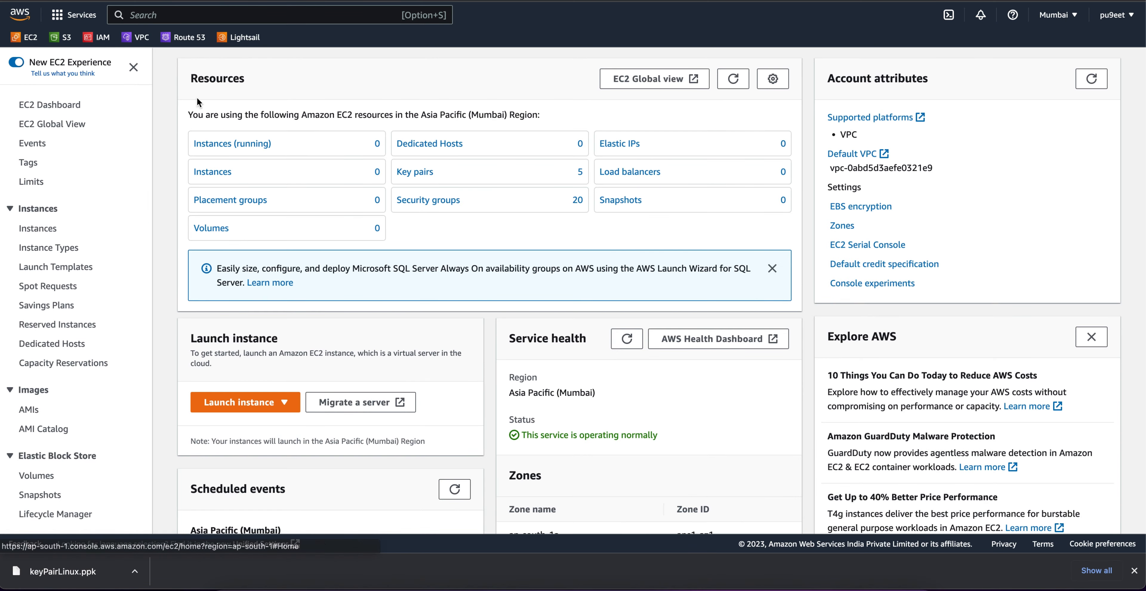
left_click(233, 145)
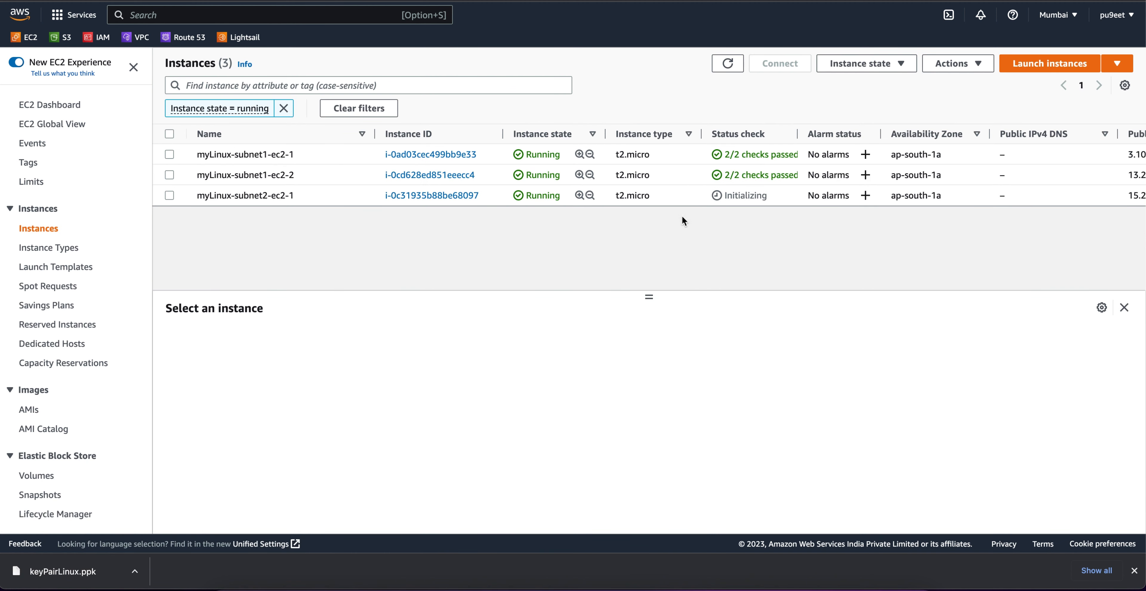
scroll(827, 194, "right", 10)
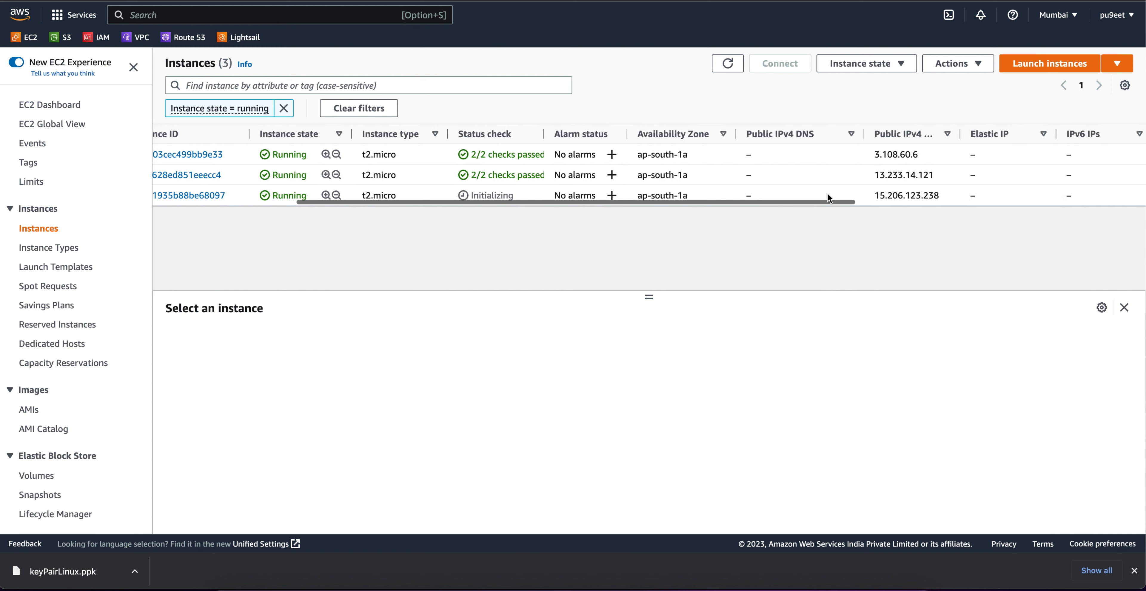
scroll(828, 193, "left", 10)
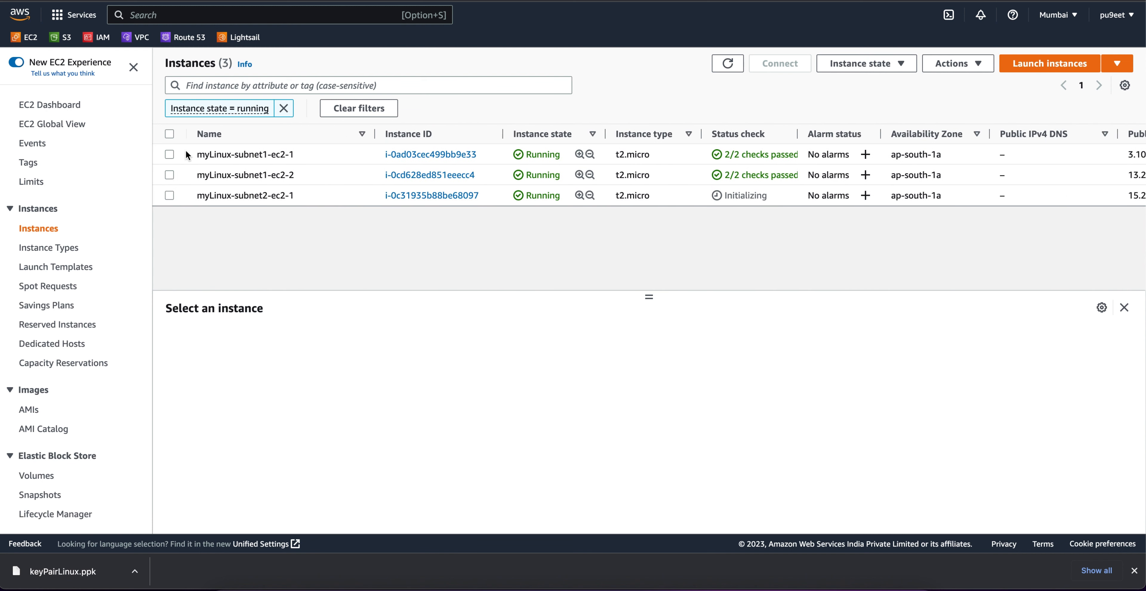
Retry the EC2 Instance Connect session to myLinux-subnet1-ec2-1 with the default user name, and go back
left_click(169, 154)
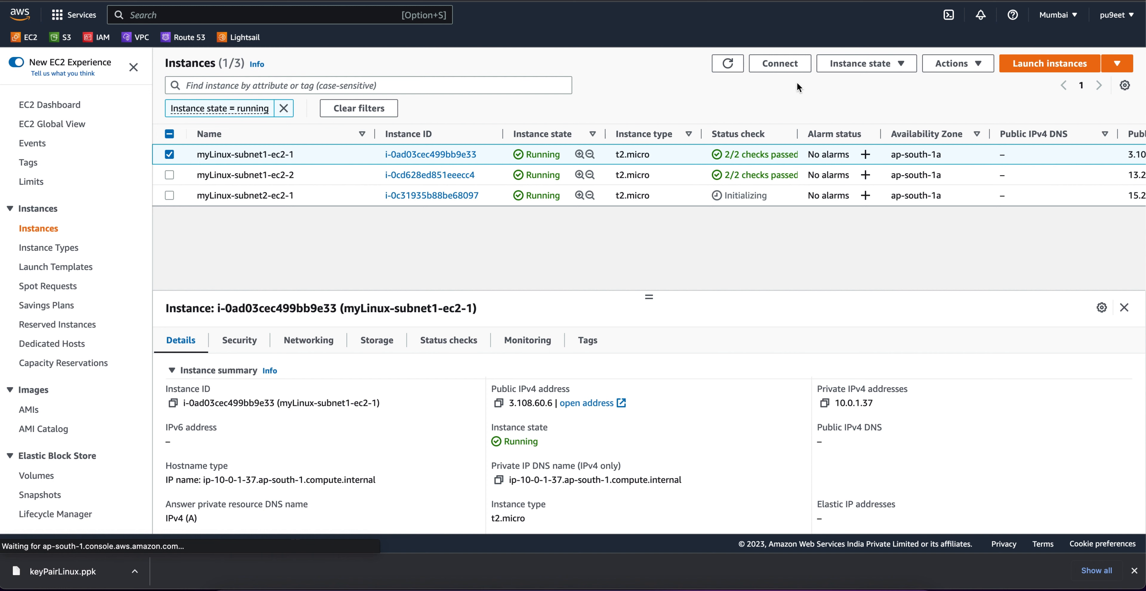
left_click(795, 64)
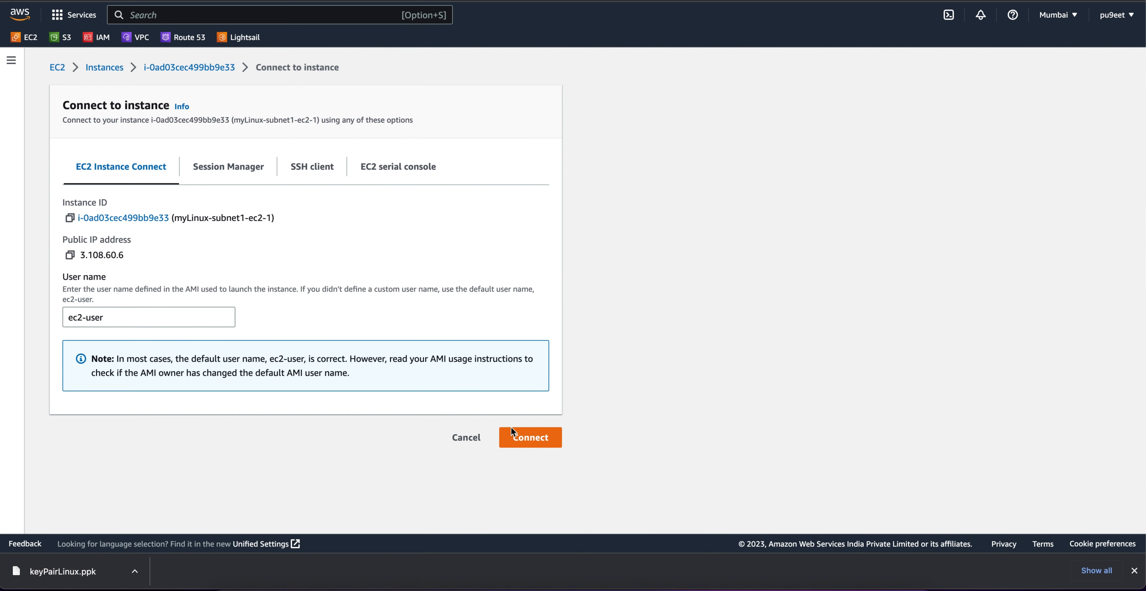
left_click(520, 442)
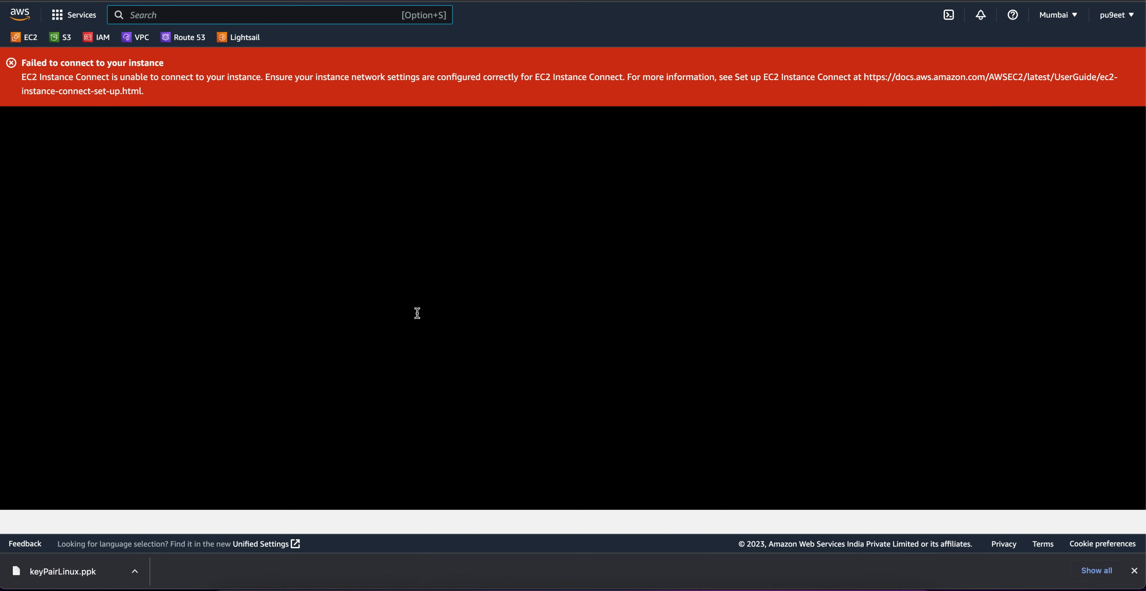
key("super+bracketleft")
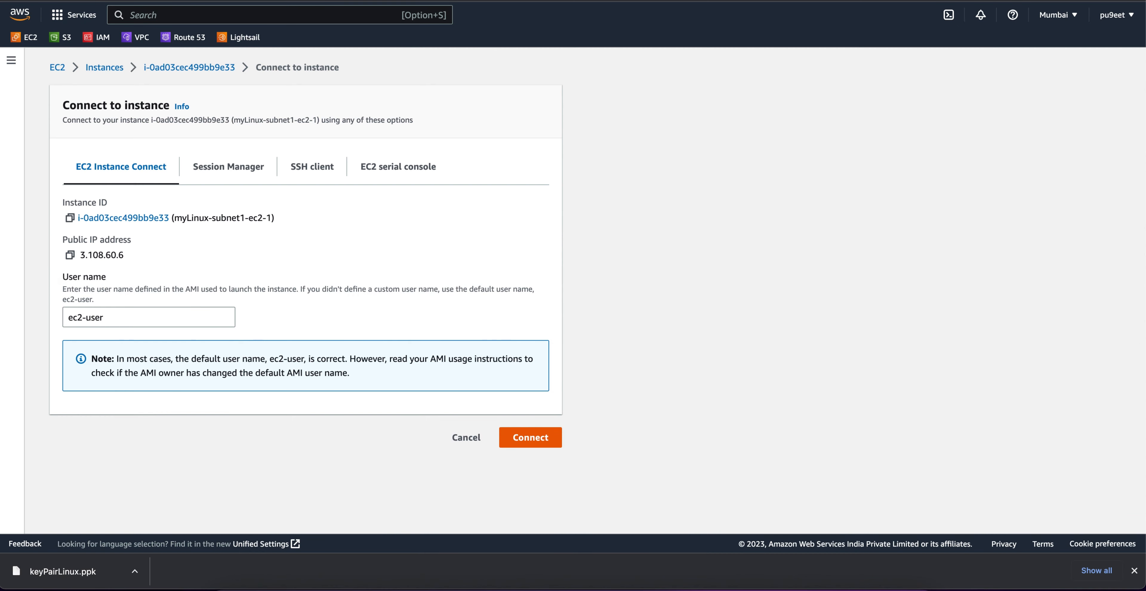
Examine the VPC list and the subnets in the VPC console, and look through the details of mySubnet-1
left_click(58, 67)
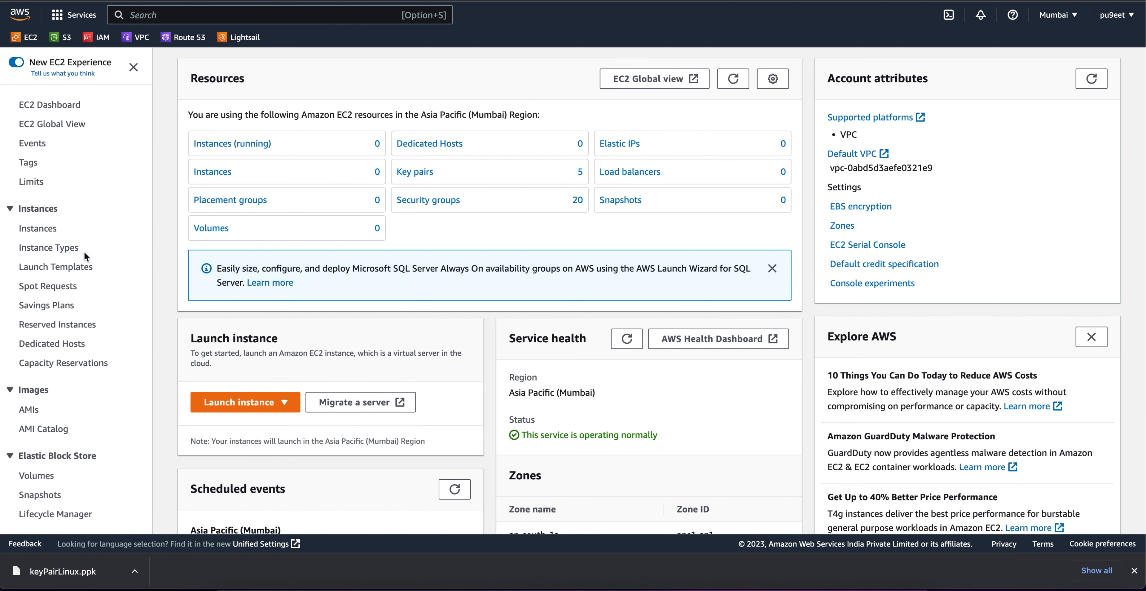
scroll(50, 231, "down", 1)
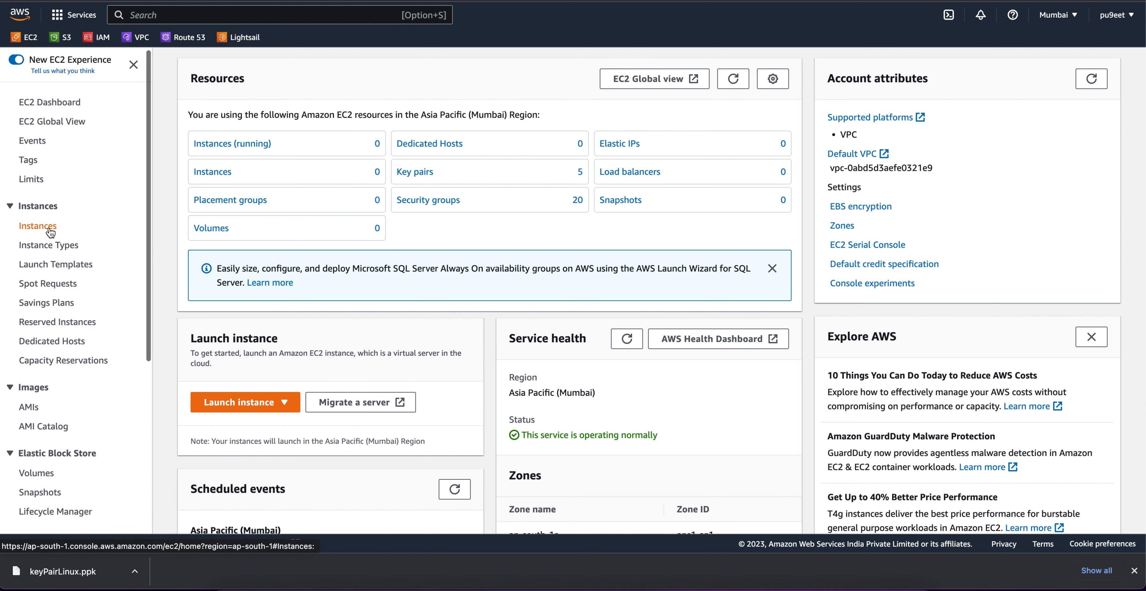
left_click(143, 37)
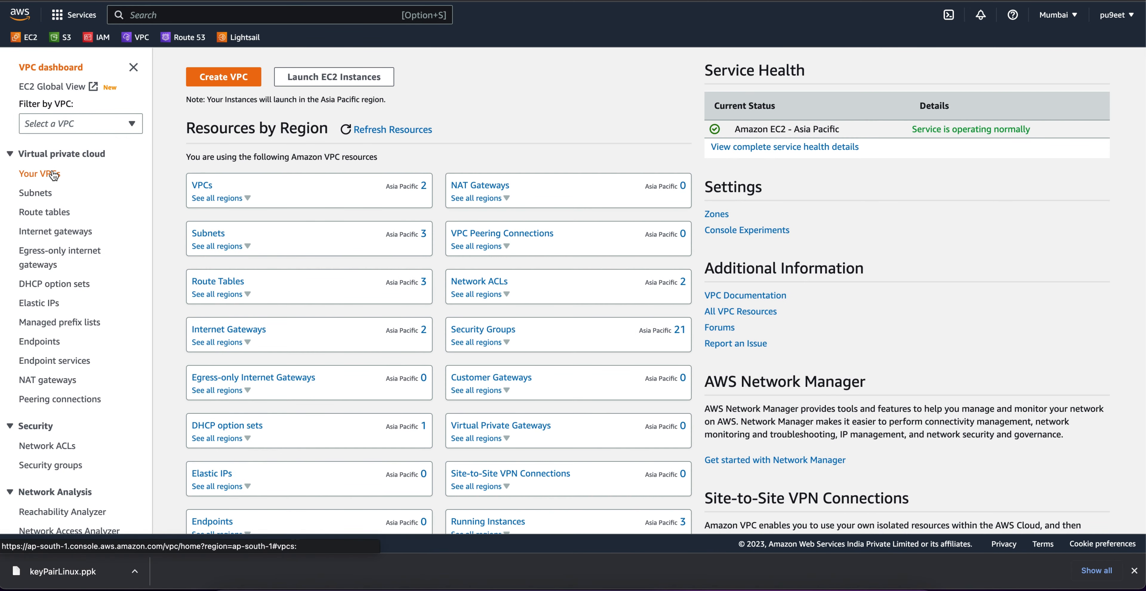
left_click(40, 173)
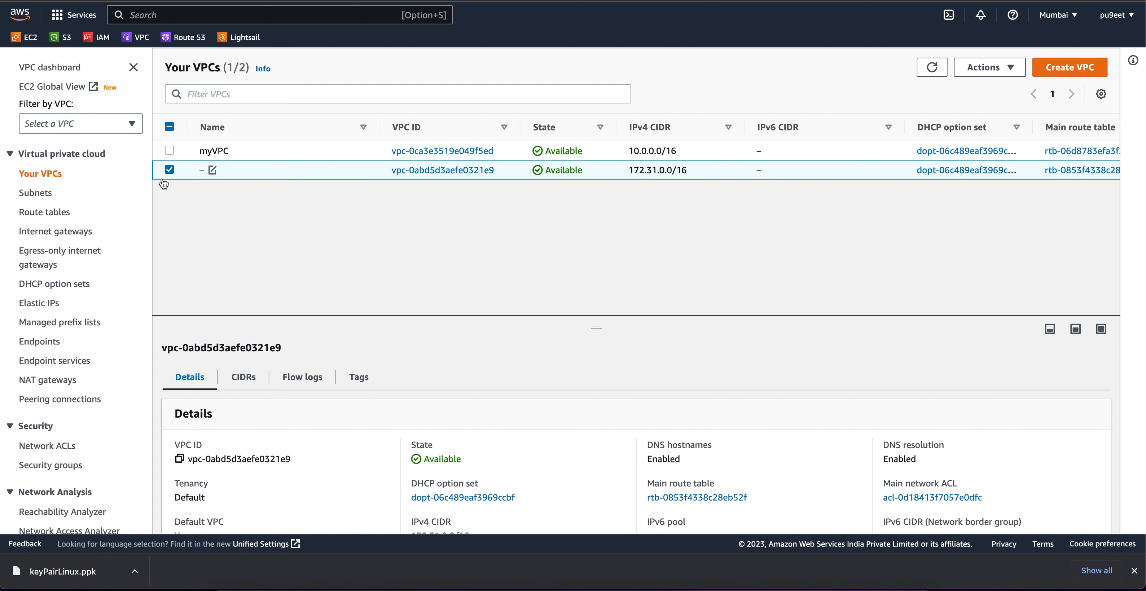
left_click(35, 195)
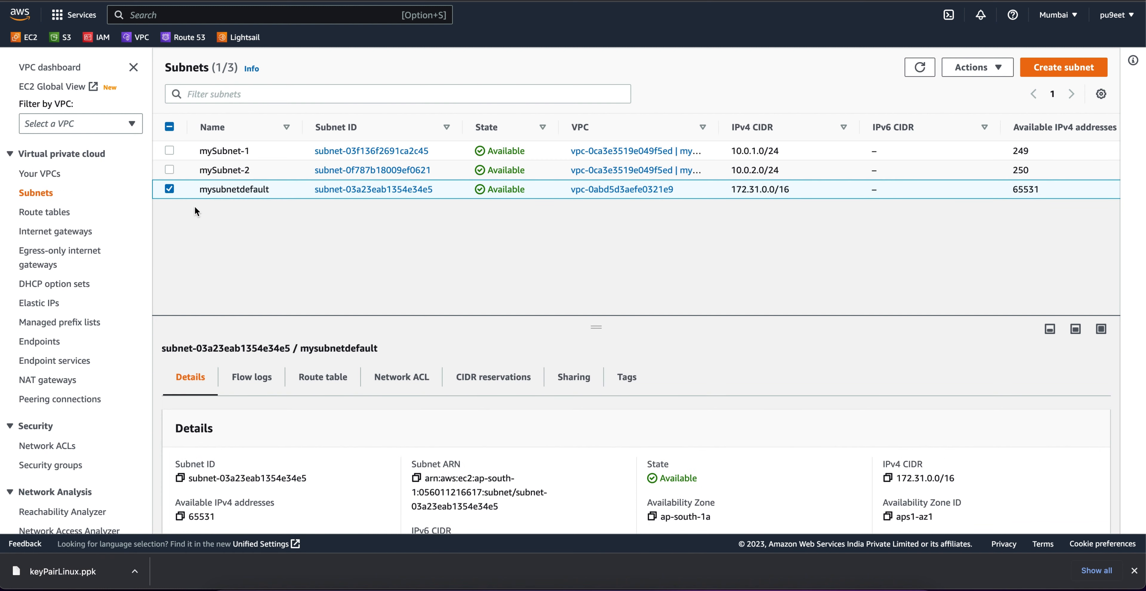
left_click(169, 188)
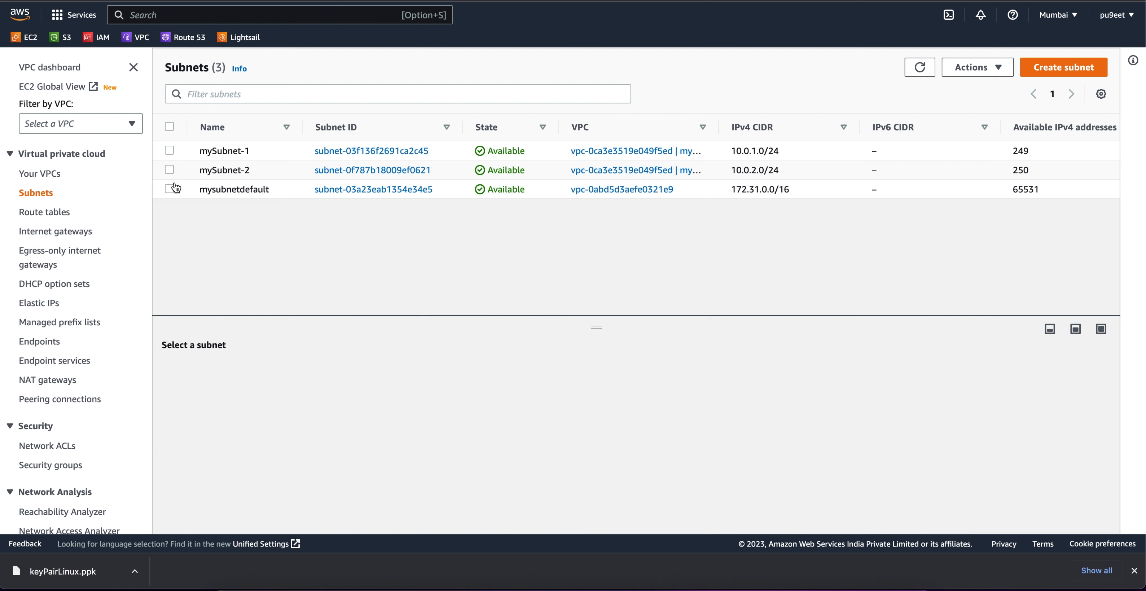
left_click(169, 150)
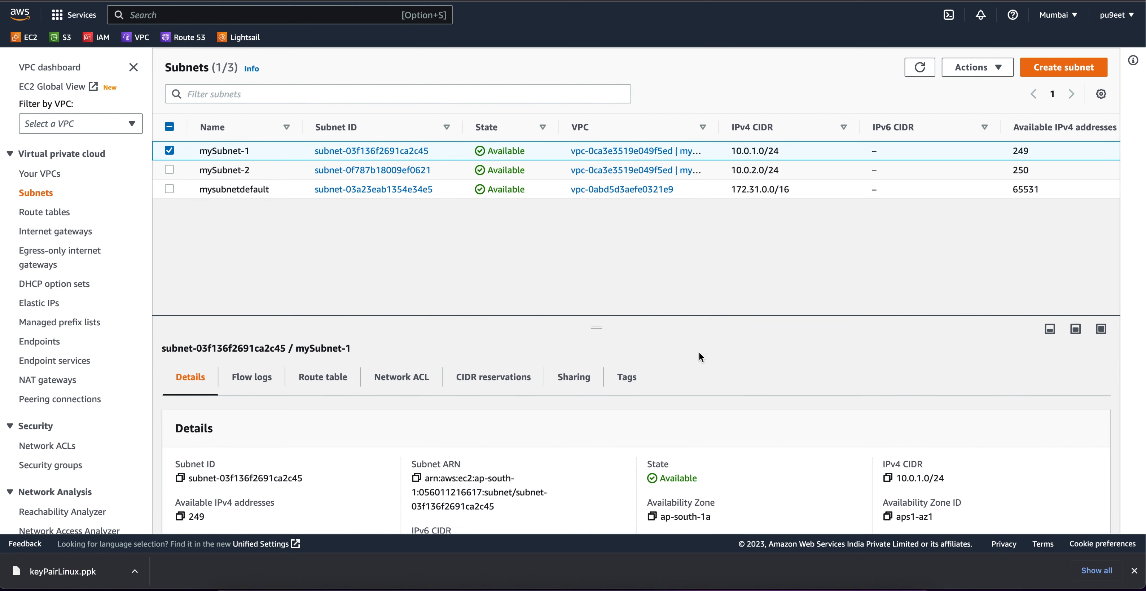
scroll(656, 385, "down", 2)
scroll(366, 381, "down", 2)
scroll(366, 380, "up", 3)
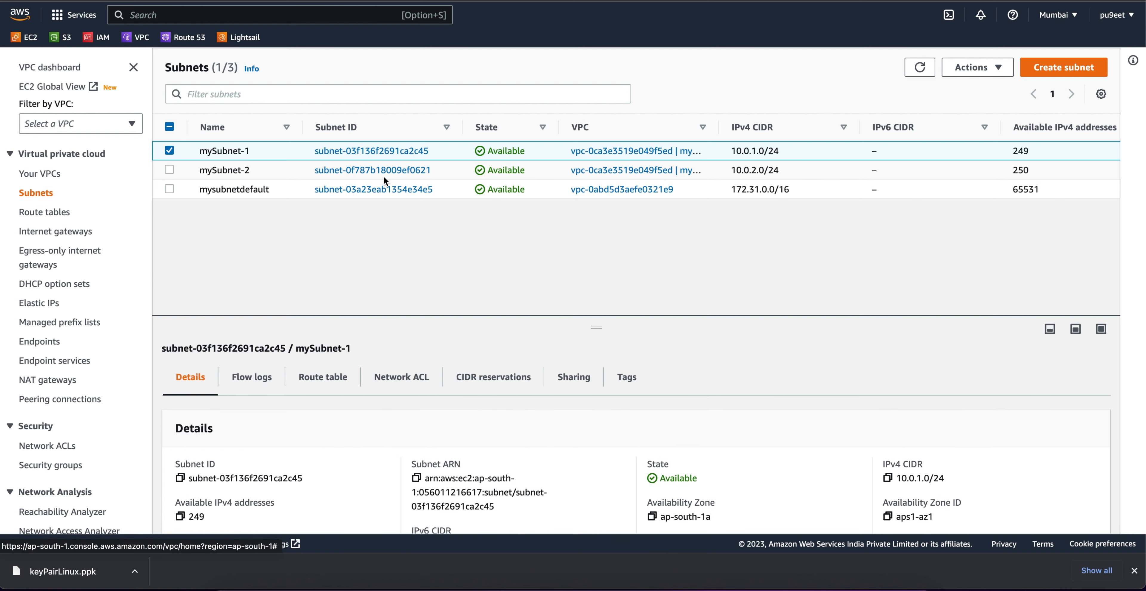
Examine the routes of myRouteTable, including their destinations, targets and status
left_click(64, 214)
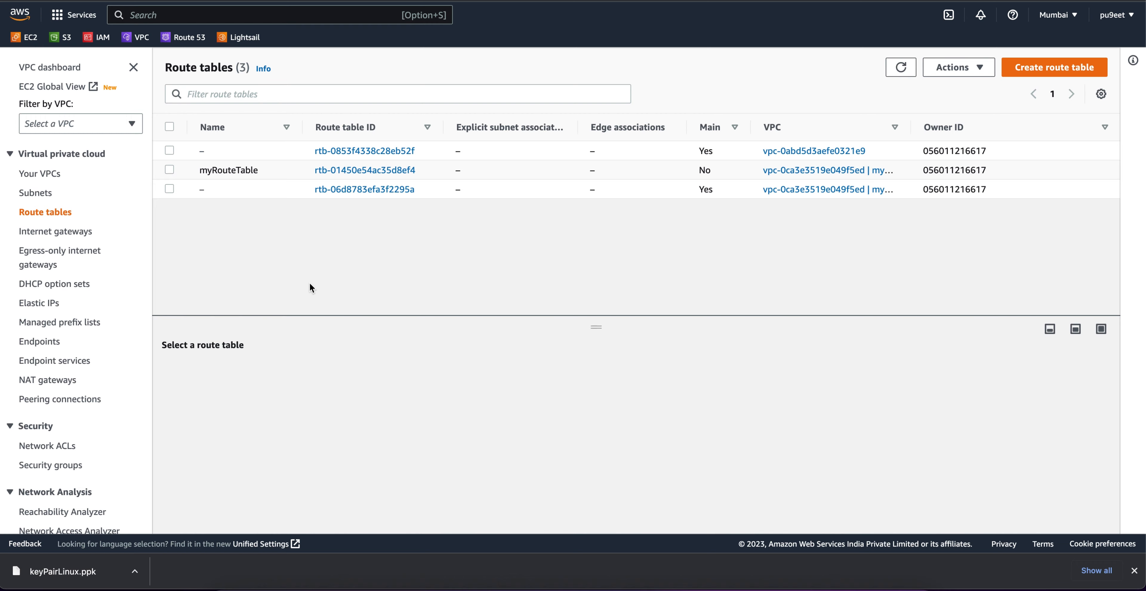
left_click(170, 171)
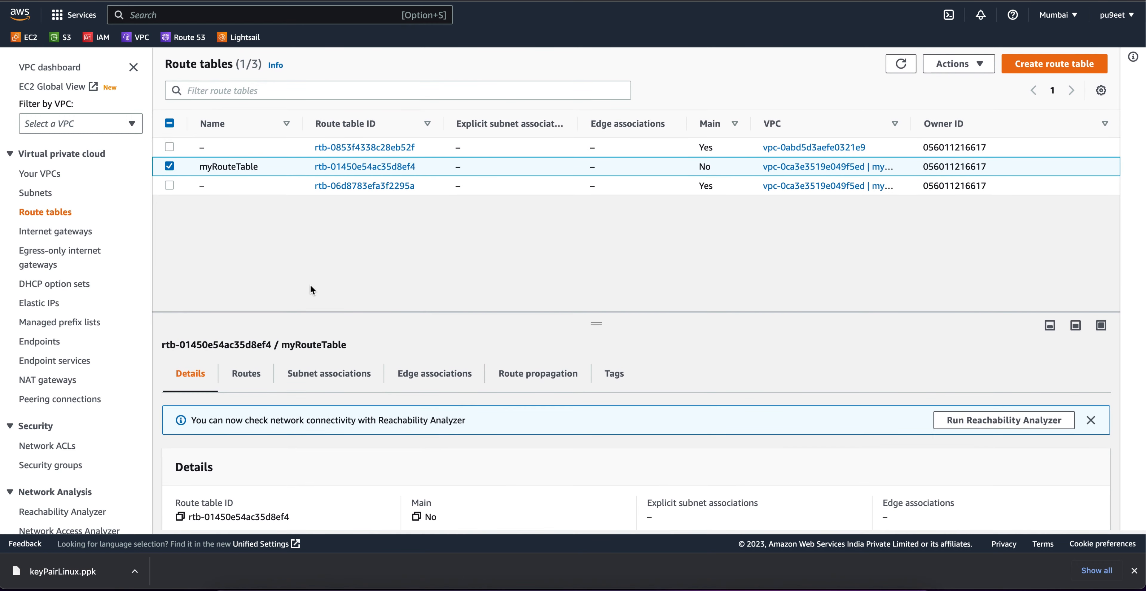
left_click(249, 378)
scroll(350, 406, "down", 2)
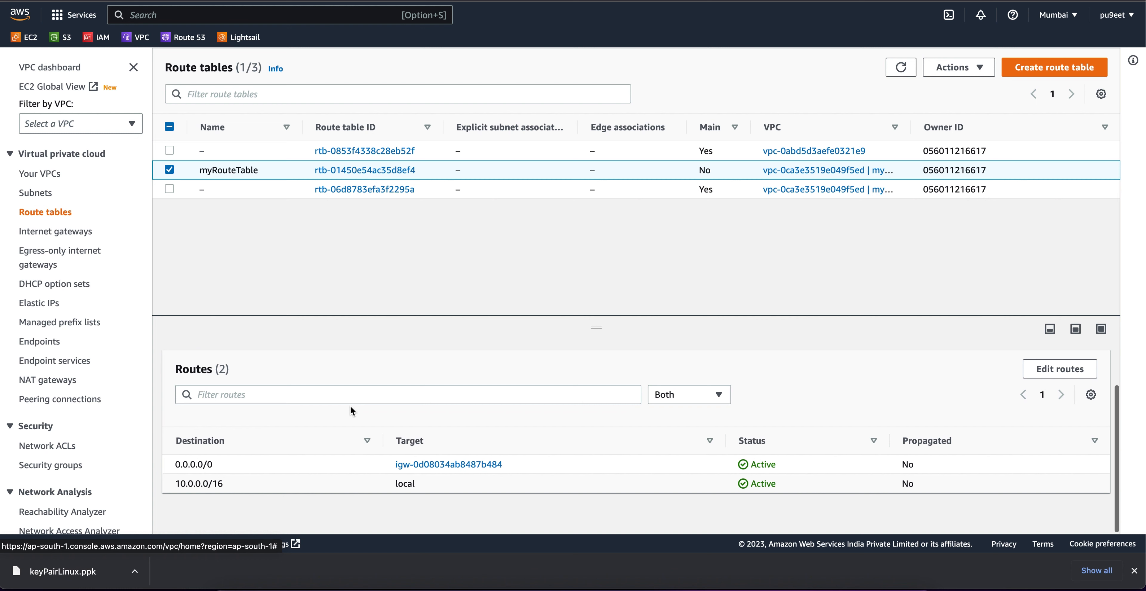
scroll(536, 497, "up", 2)
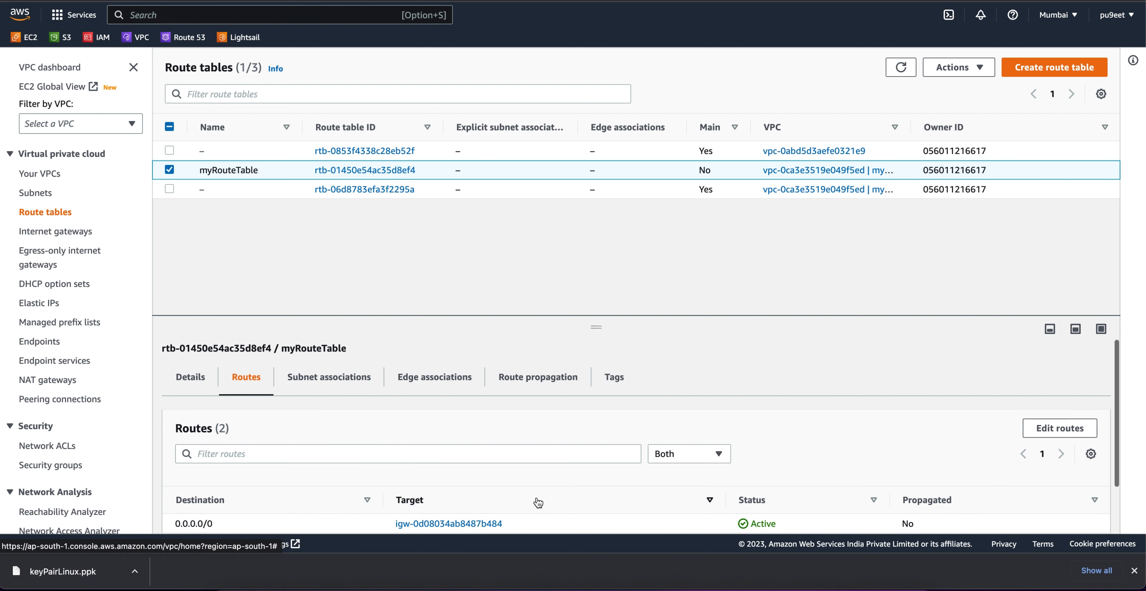
scroll(536, 497, "down", 2)
scroll(537, 502, "up", 2)
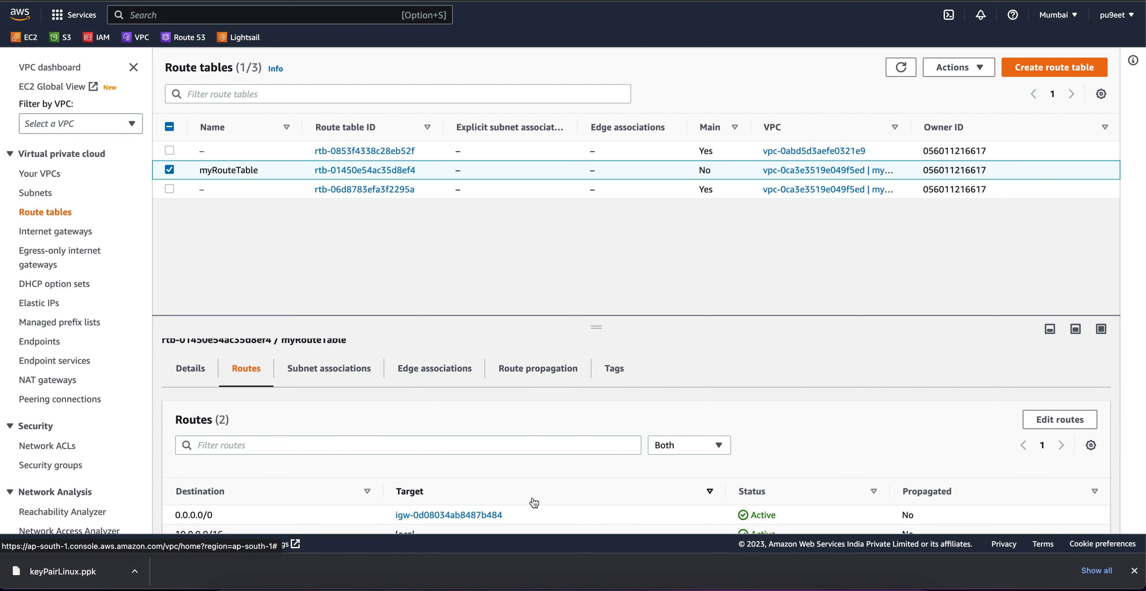
Associate mySubnet-1 explicitly with myRouteTable and save the subnet association
left_click(336, 373)
scroll(337, 373, "down", 1)
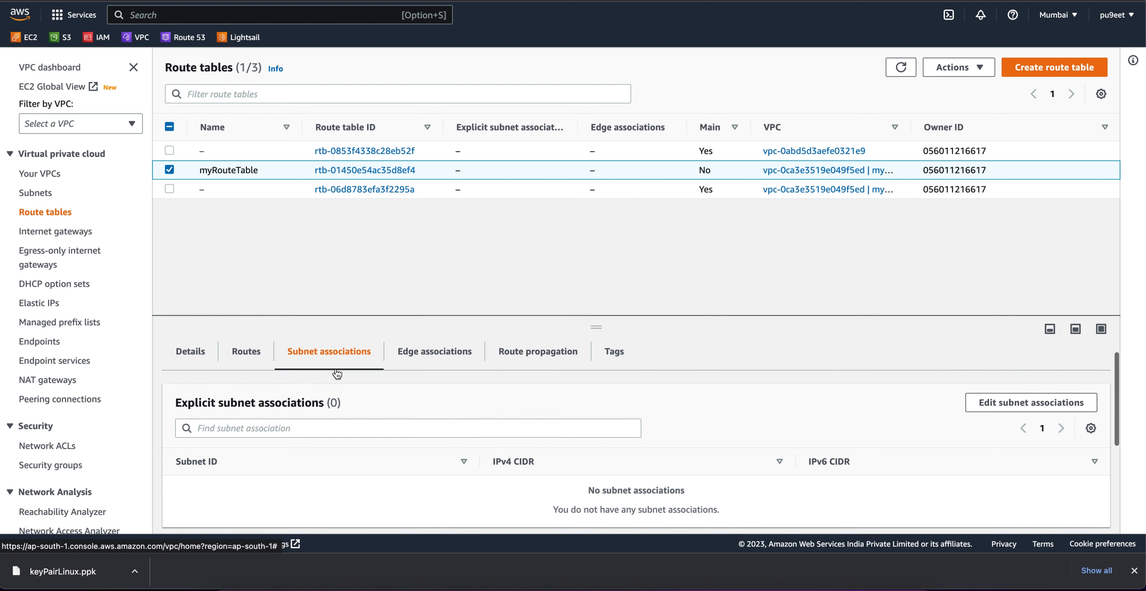
left_click(1033, 411)
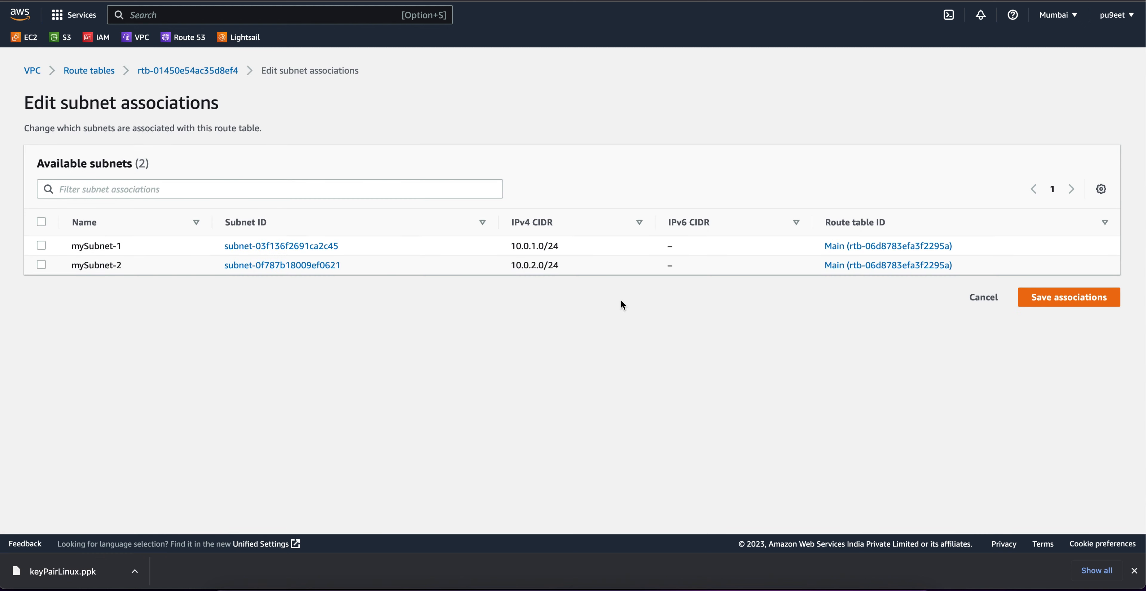
left_click(41, 245)
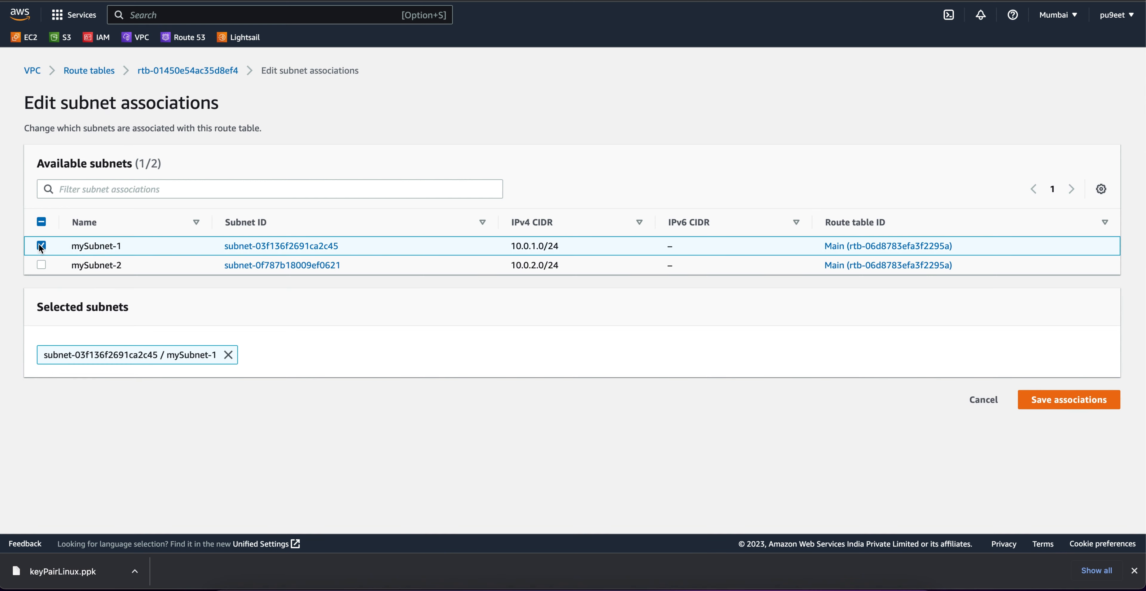
left_click(1090, 400)
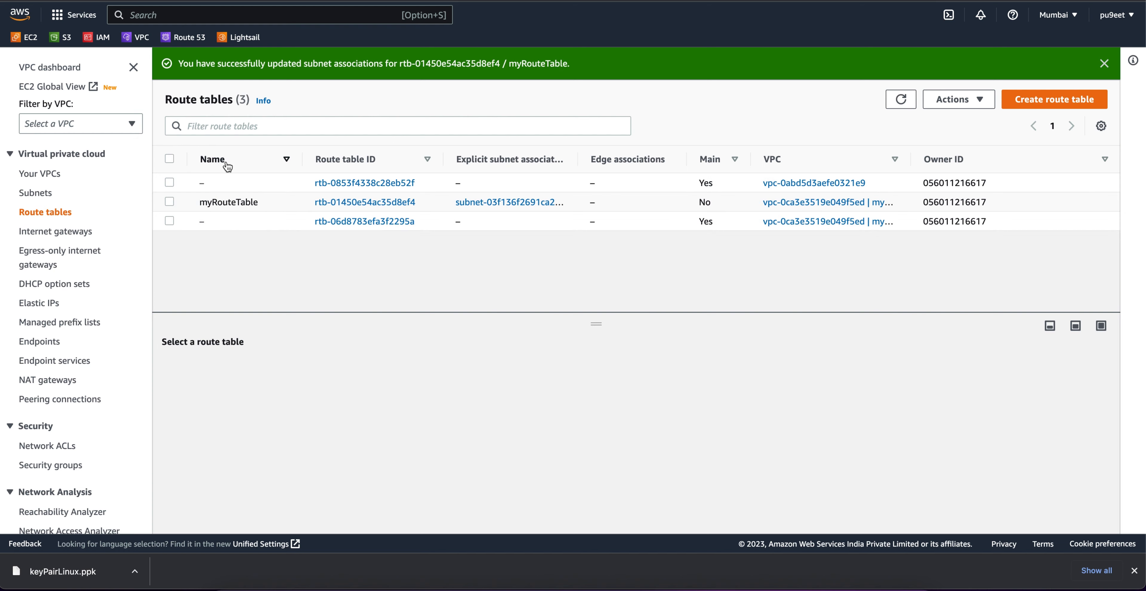
Add mySubnet-2 to the explicit subnet associations of myRouteTable and save
left_click(169, 201)
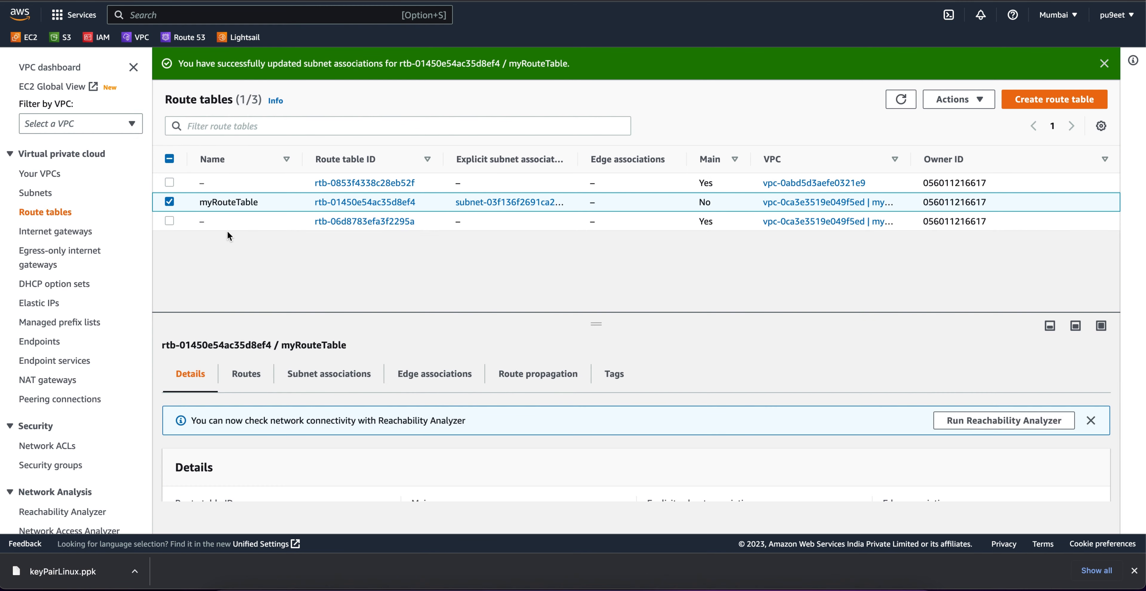
left_click(327, 376)
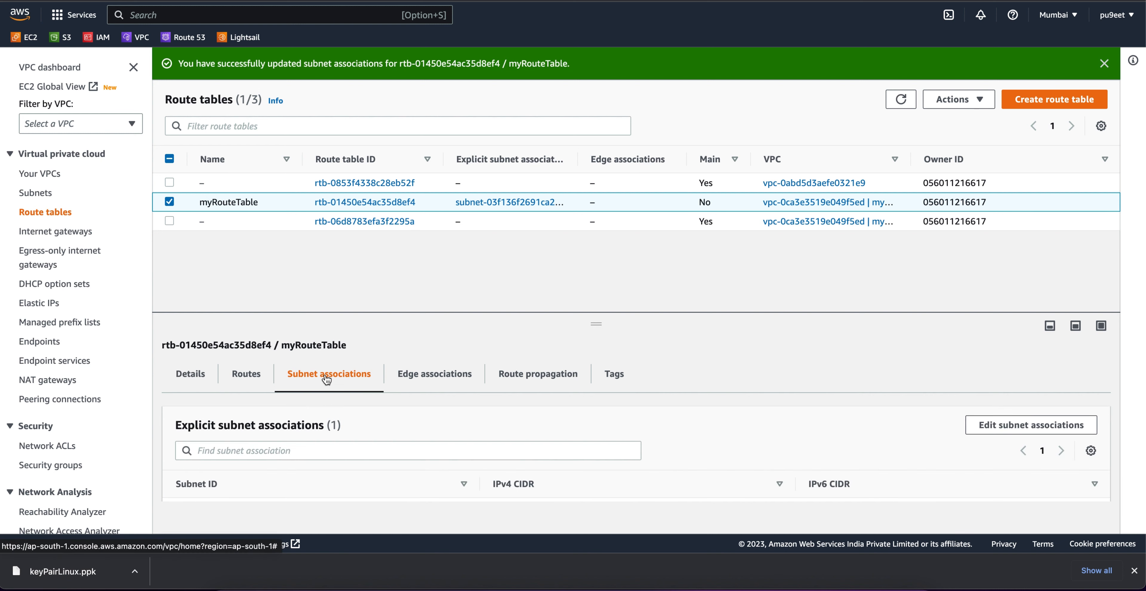
left_click(1003, 429)
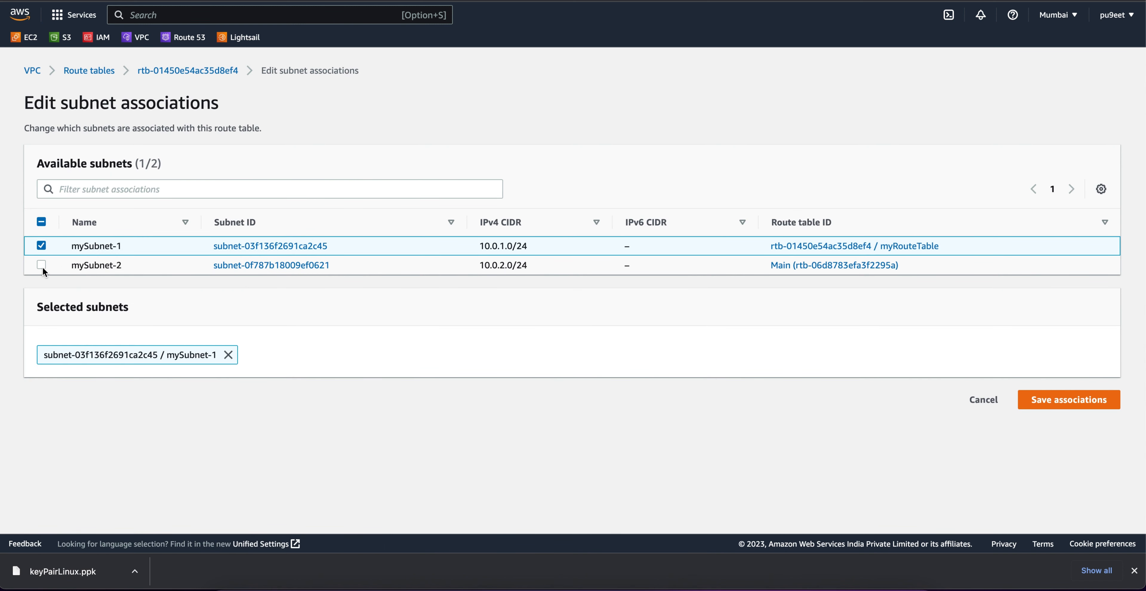
left_click(42, 267)
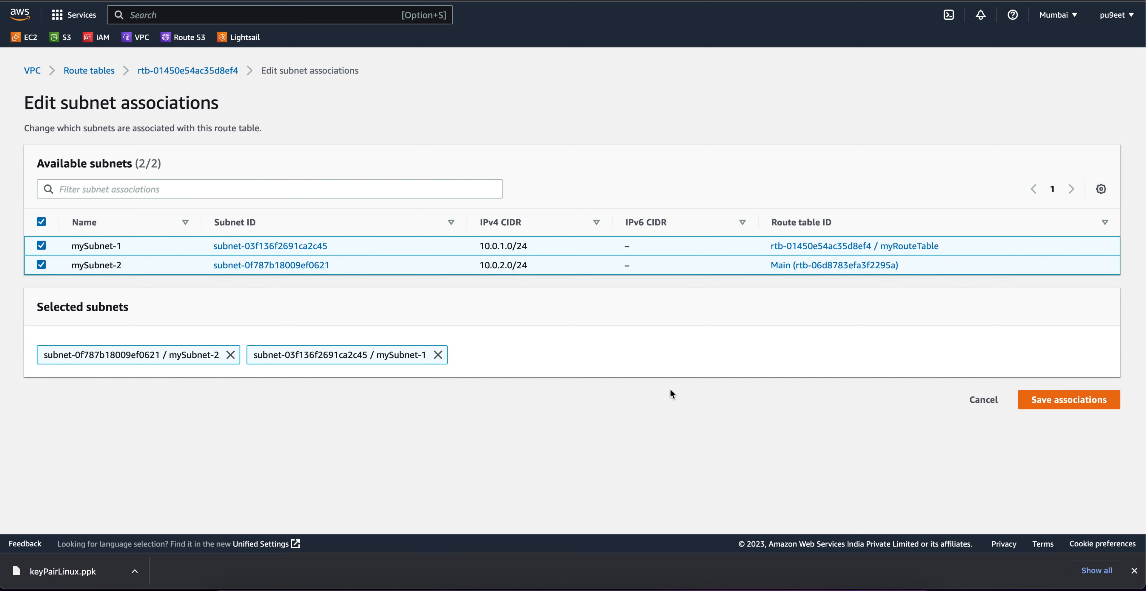
left_click(1083, 404)
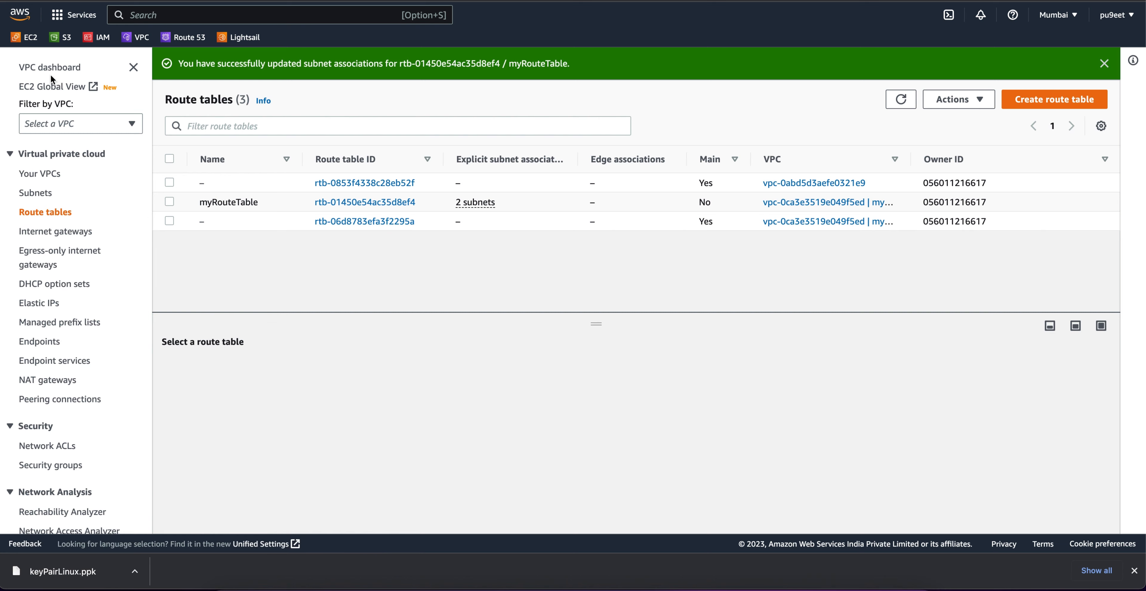
Connect to the running instance myLinux-subnet1-ec2-1 through EC2 Instance Connect with the user name ec2-user
left_click(30, 43)
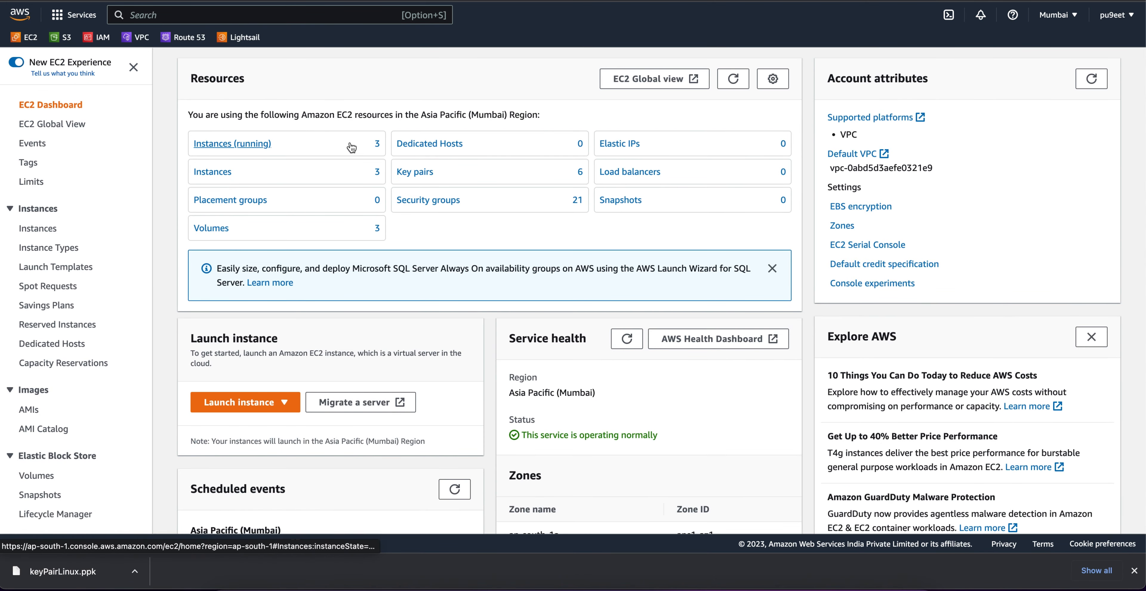
left_click(258, 146)
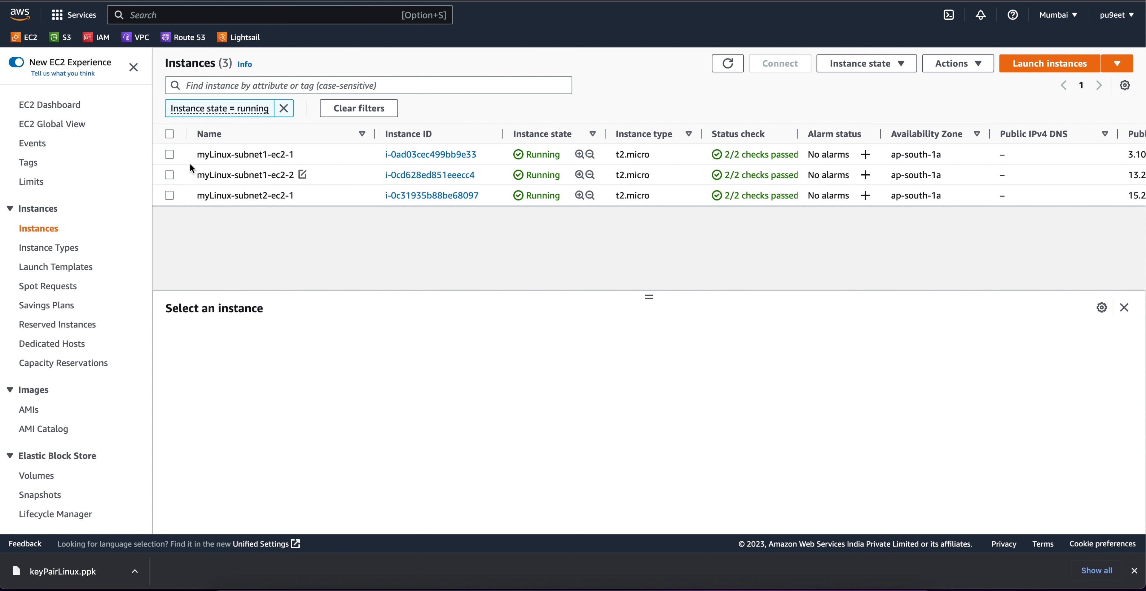
left_click(169, 153)
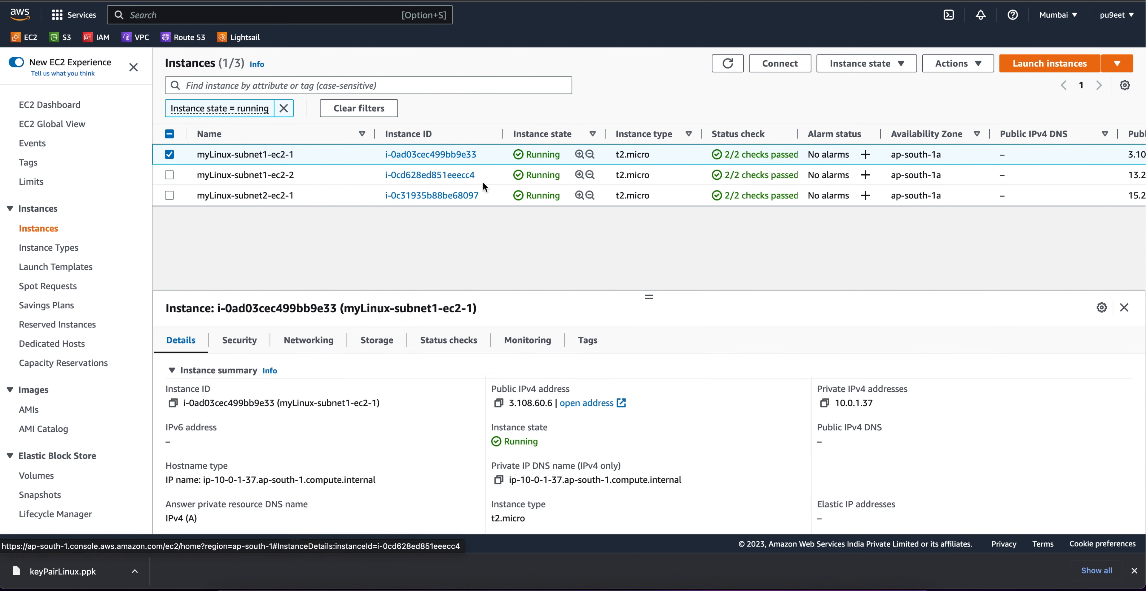
left_click(780, 64)
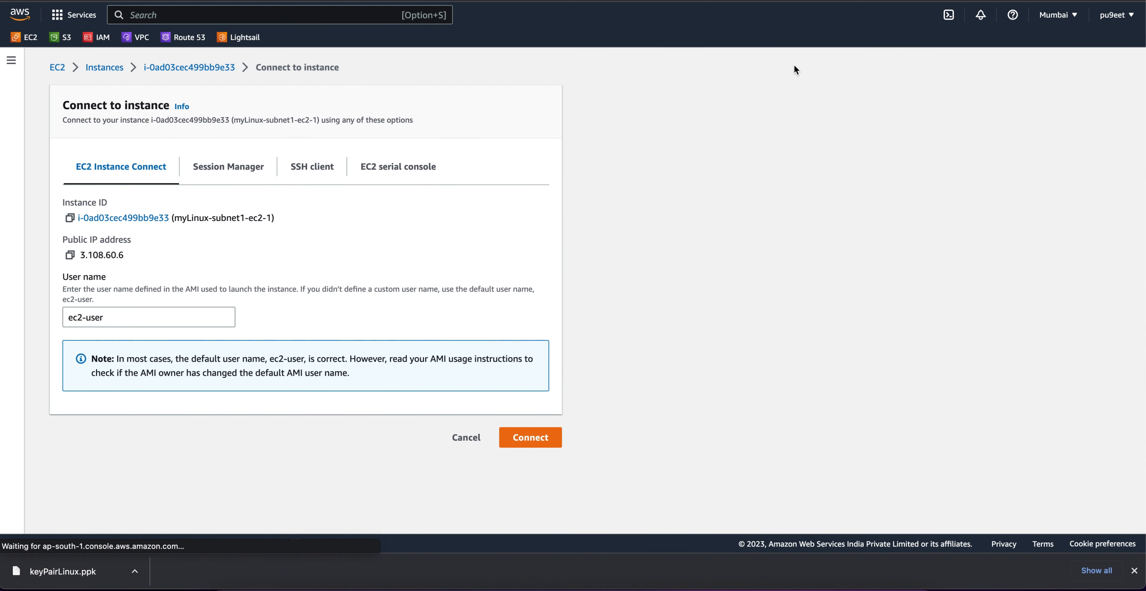
left_click(529, 439)
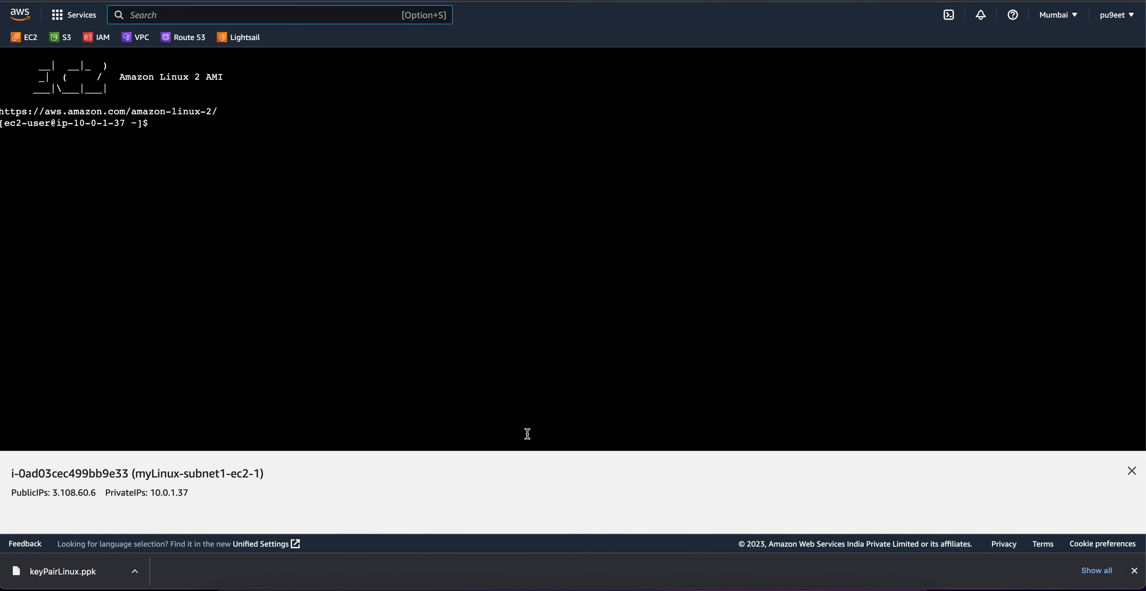
Switch to the root user with sudo su and test internet access with a ping to 8.8.8.8, stopping it after a few replies
left_click(307, 218)
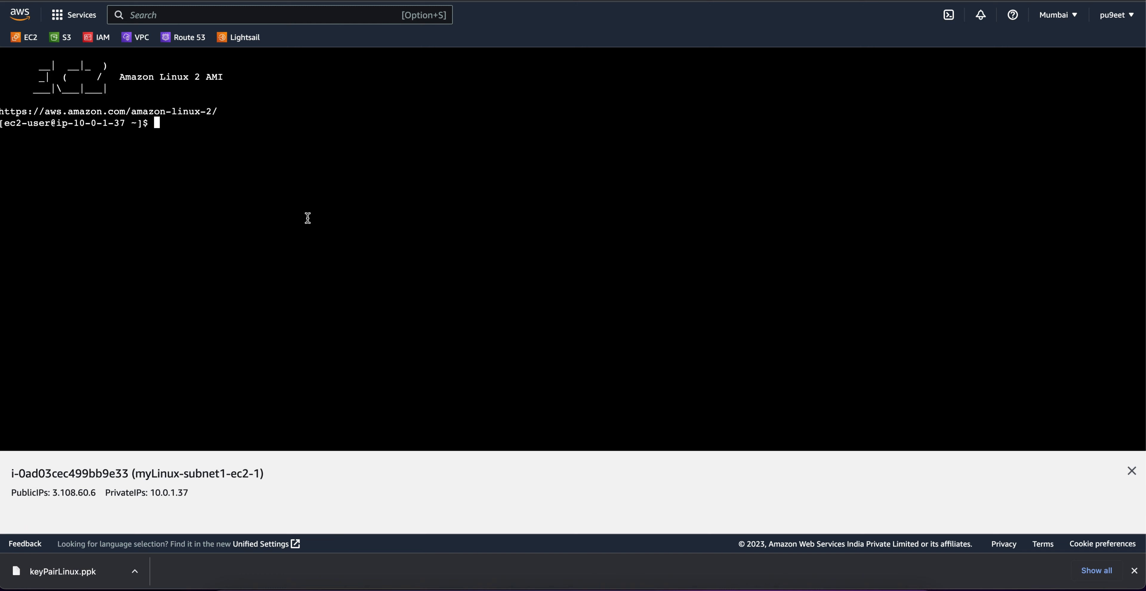
type("sudo su")
key("Return")
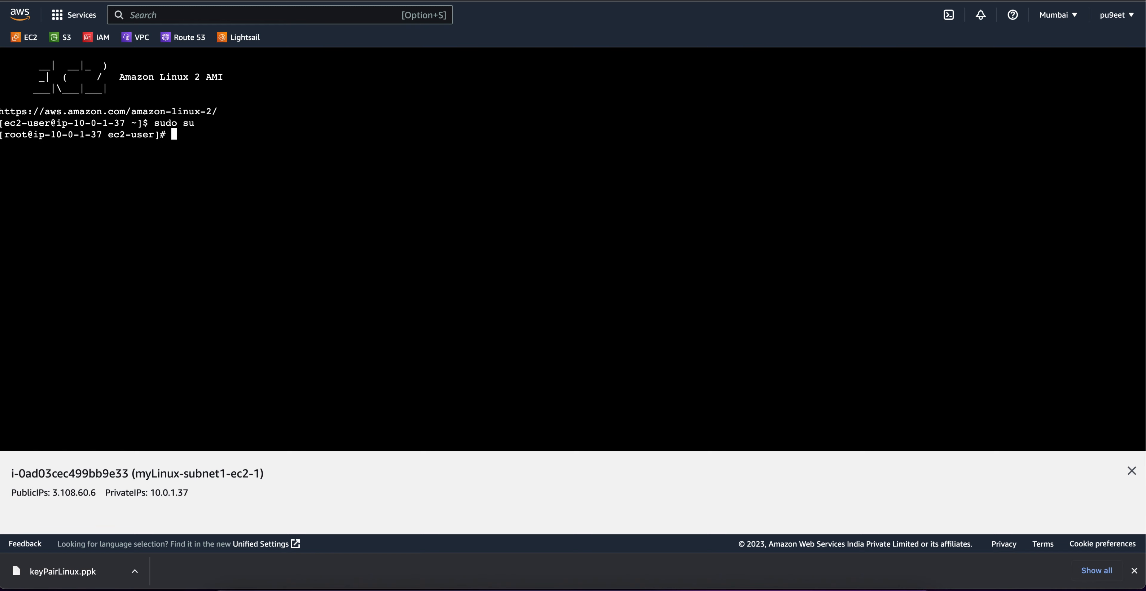
double_click(13, 134)
left_click(184, 139)
type("ping 8.8.8.8")
key("Return")
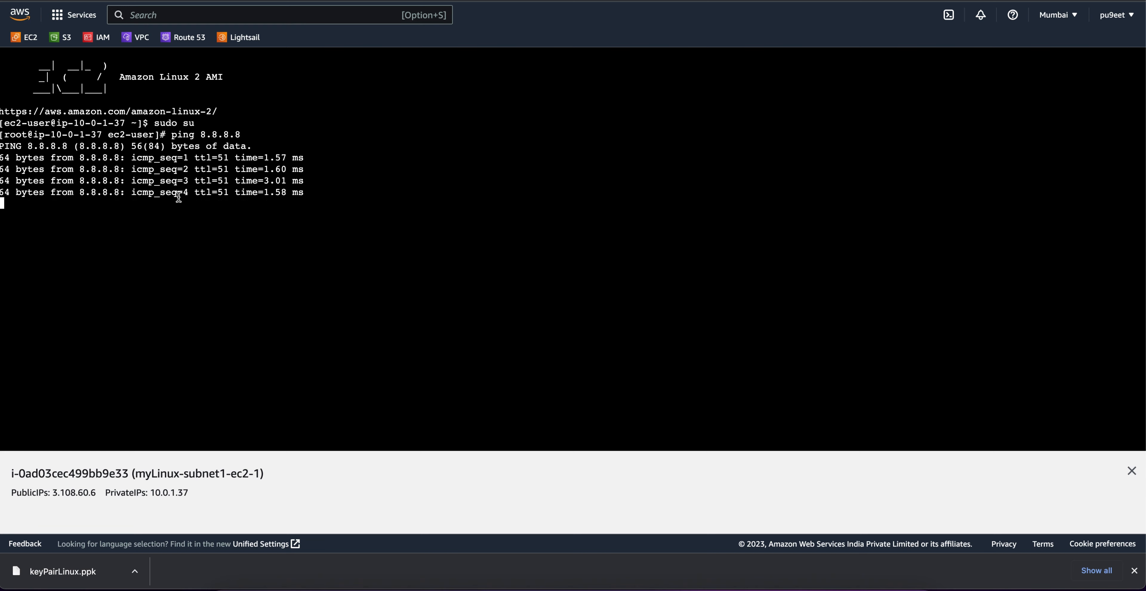
key("ctrl+c")
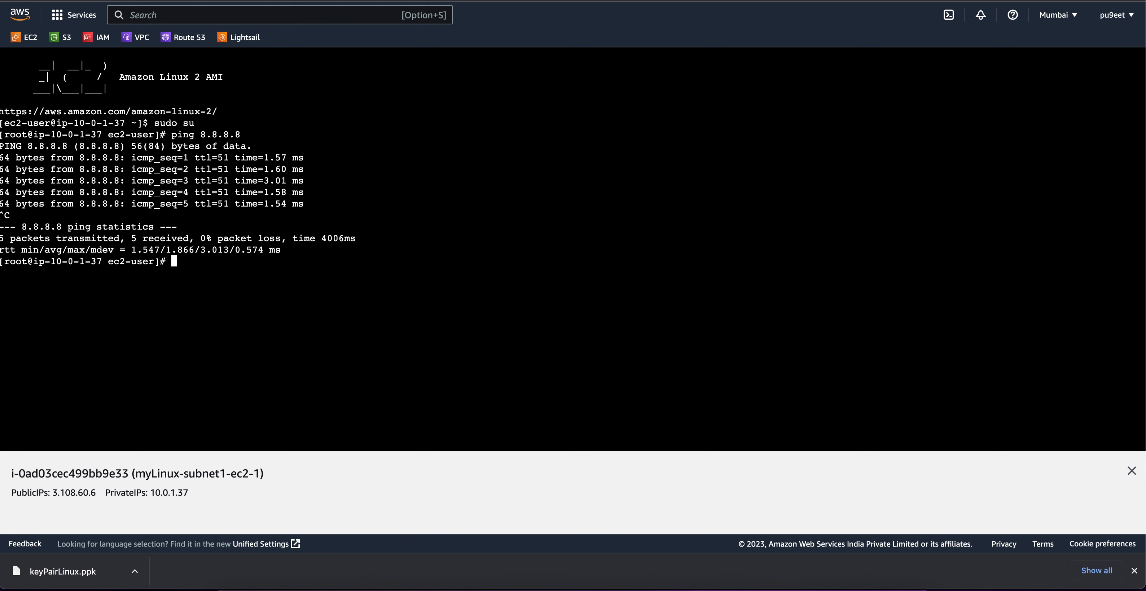
Copy the public IPv4 address of myLinux-subnet1-ec2-2, ping it from the myLinux-subnet1-ec2-1 terminal session, and stop the ping
key("ctrl+shift+Tab")
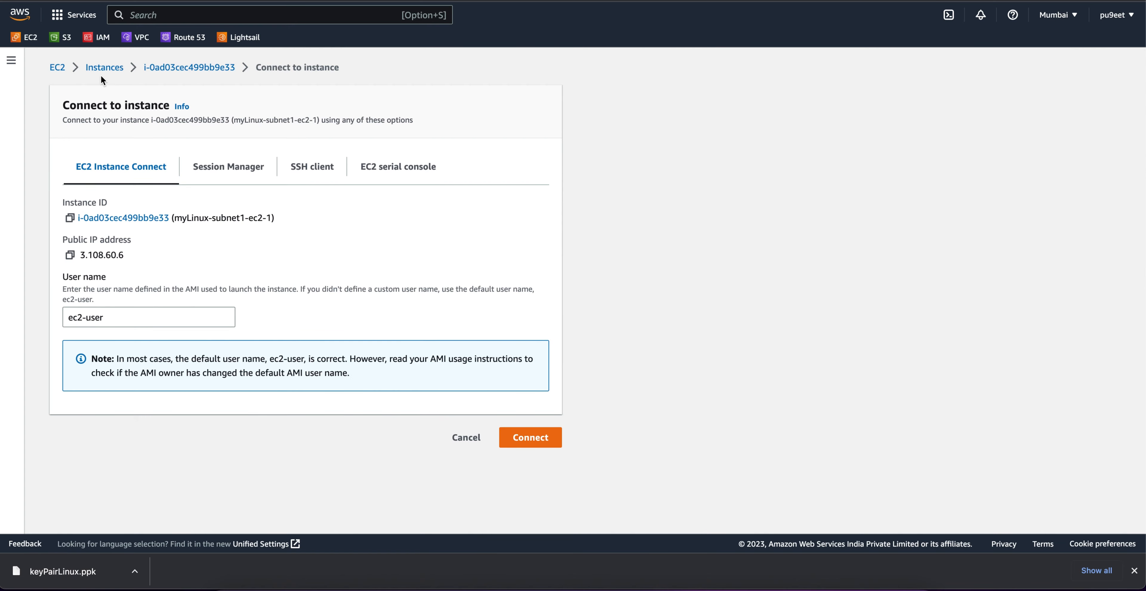
left_click(58, 67)
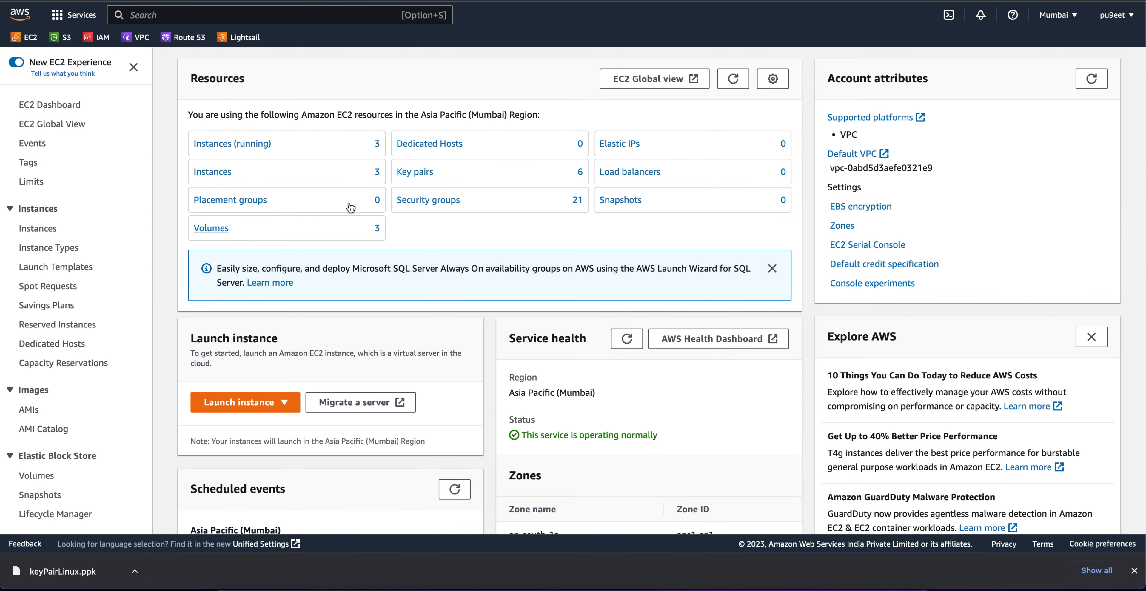
left_click(255, 148)
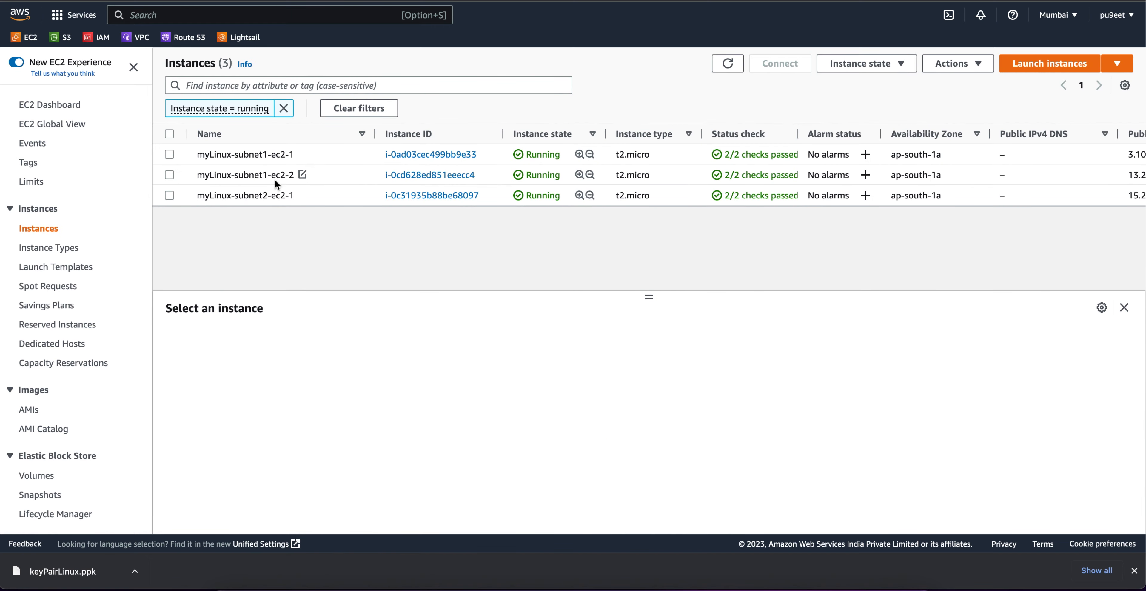
left_click(170, 174)
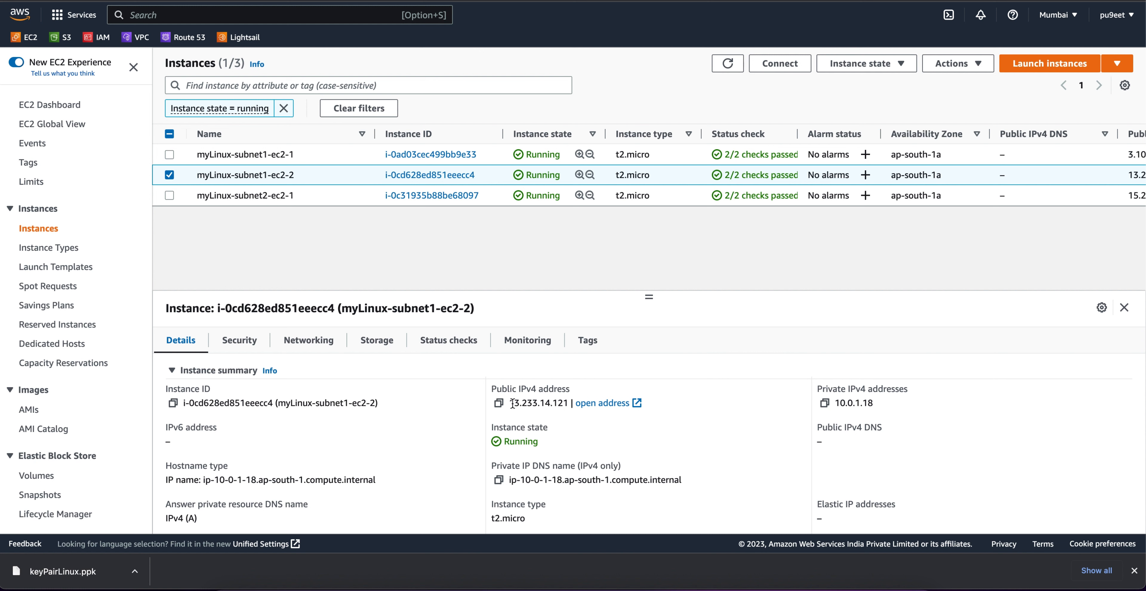
left_click(499, 405)
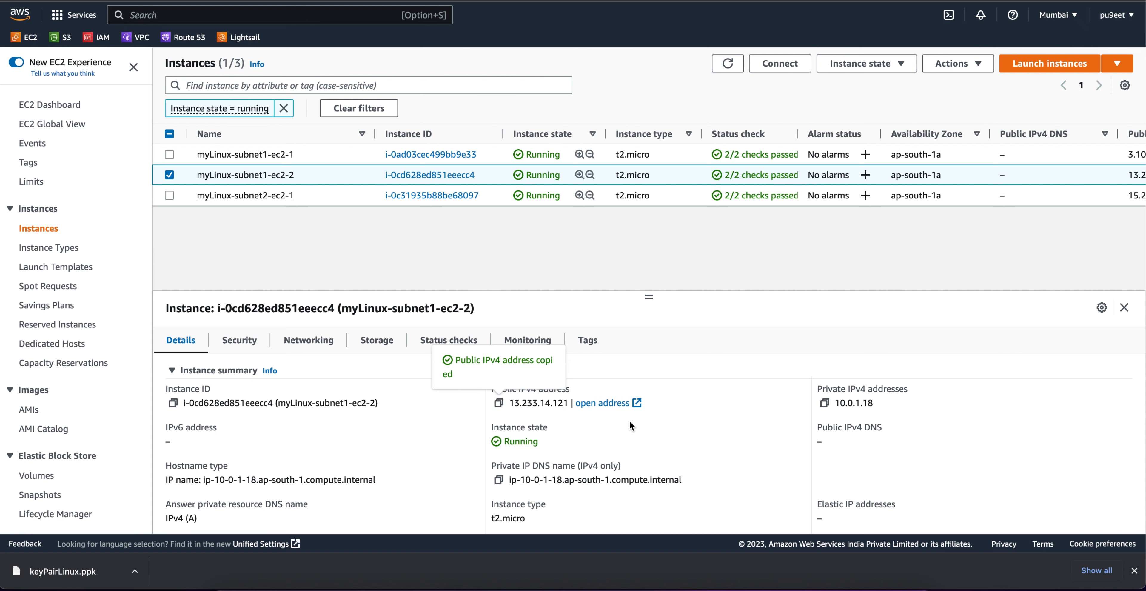
key("ctrl+Tab")
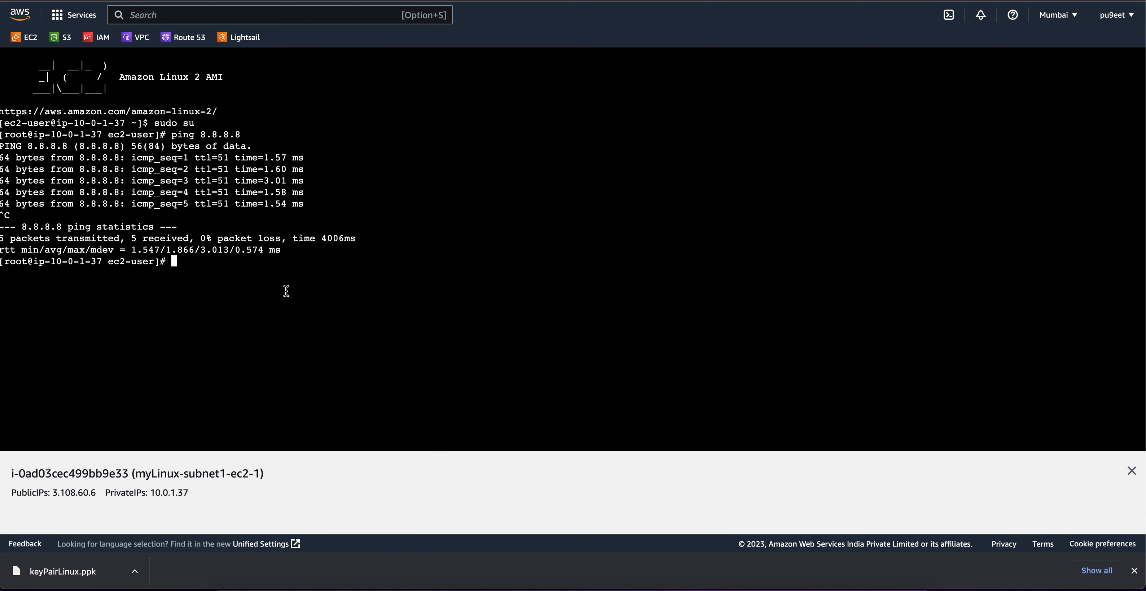
type("ping")
key("super+v")
key("Return")
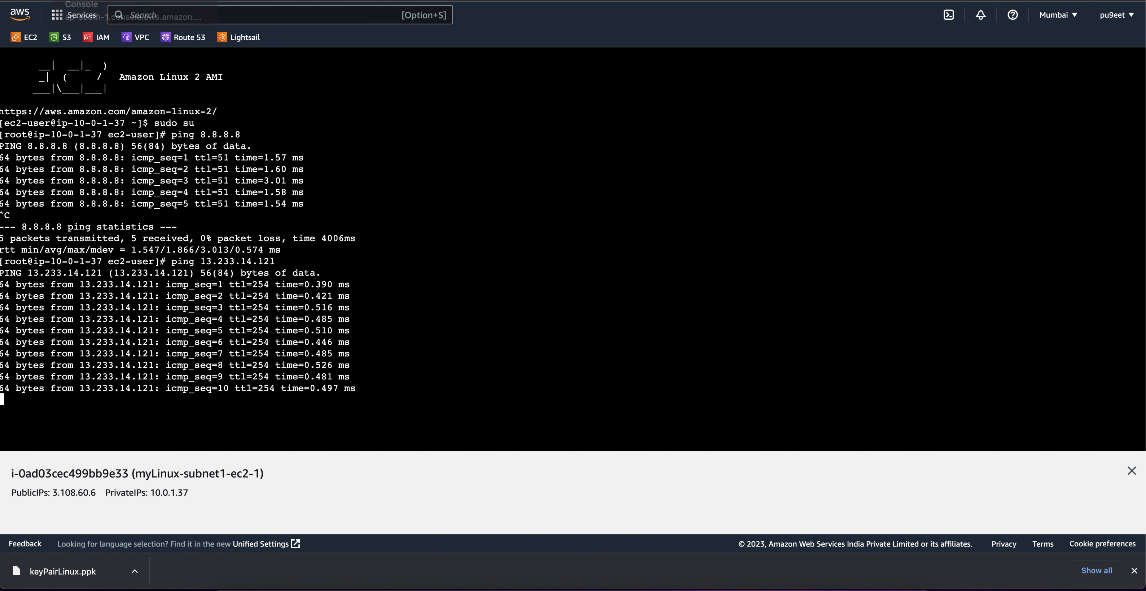
key("ctrl+c")
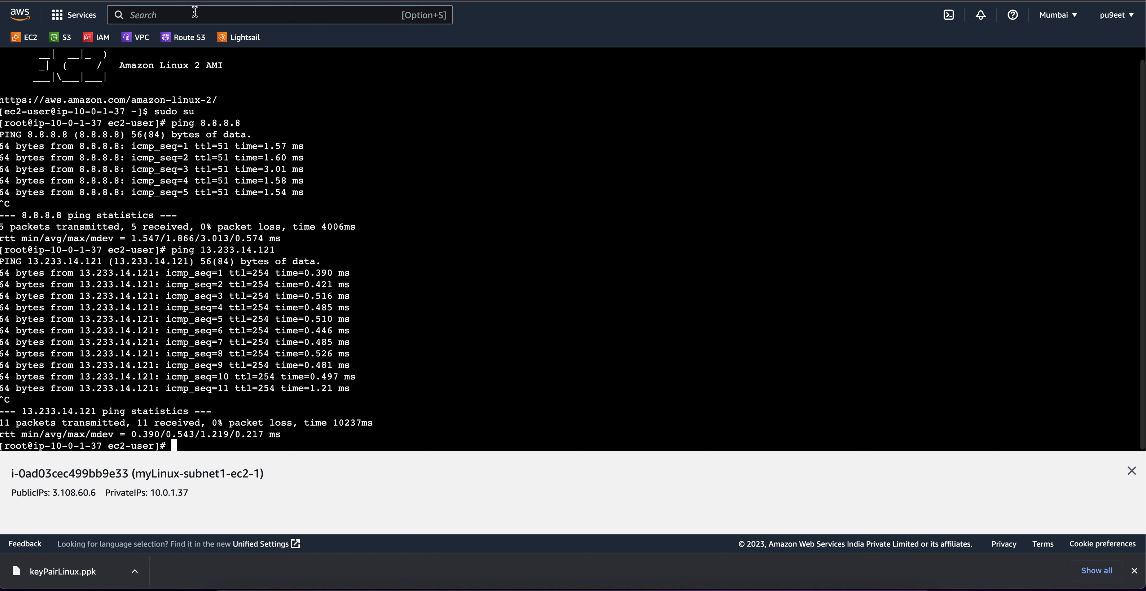
Copy the public IPv4 address of myLinux-subnet2-ec2-1 and ping it from the myLinux-subnet1-ec2-1 terminal session
key("super+alt+Left")
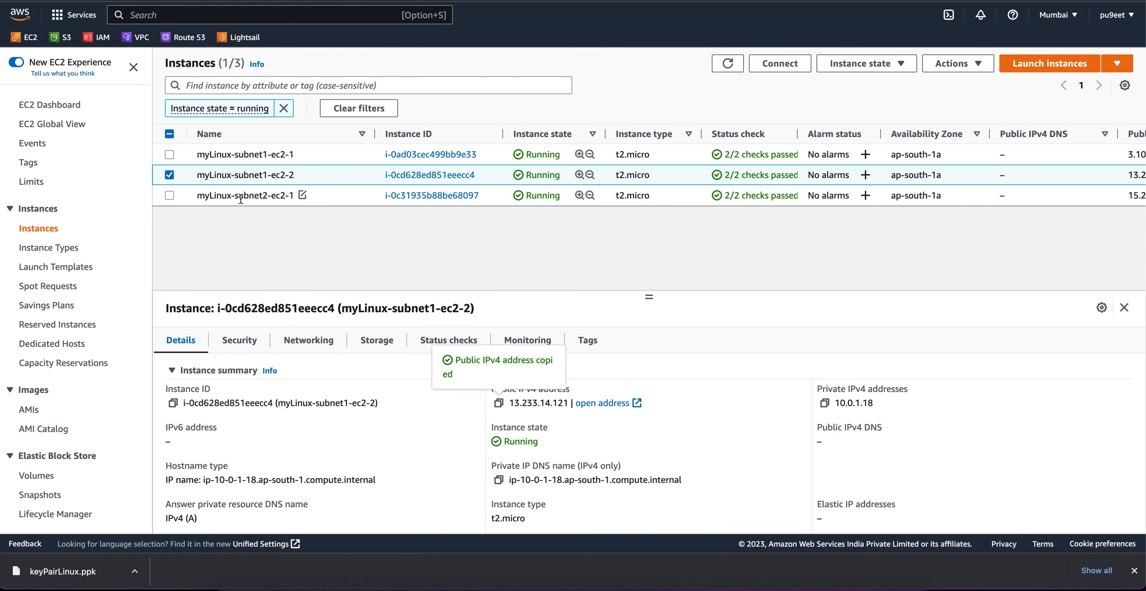
left_click(170, 195)
left_click(196, 201)
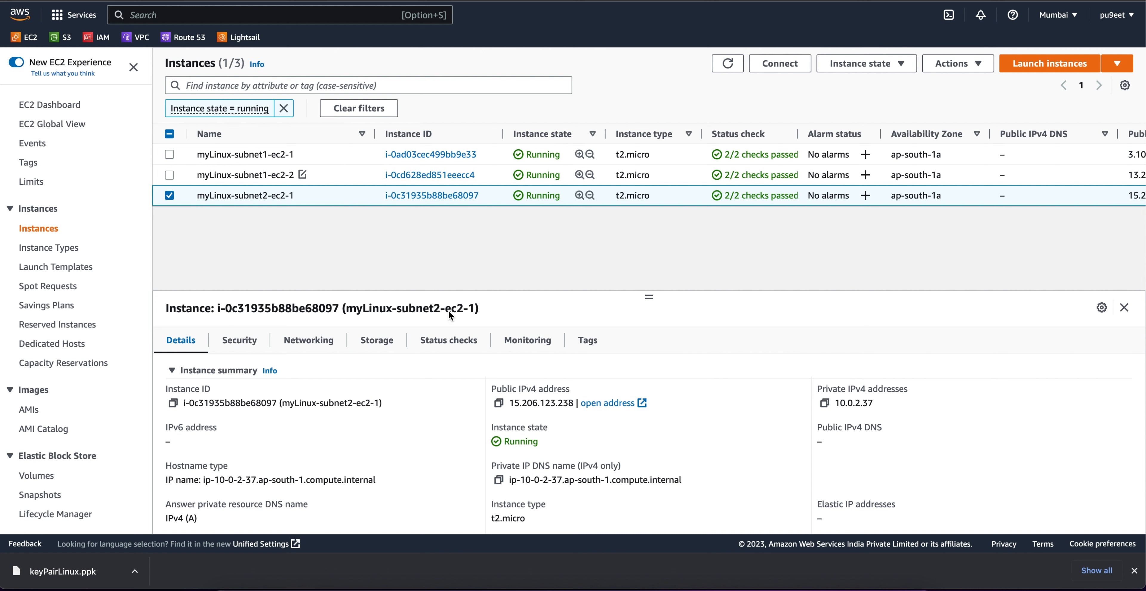
left_click(500, 404)
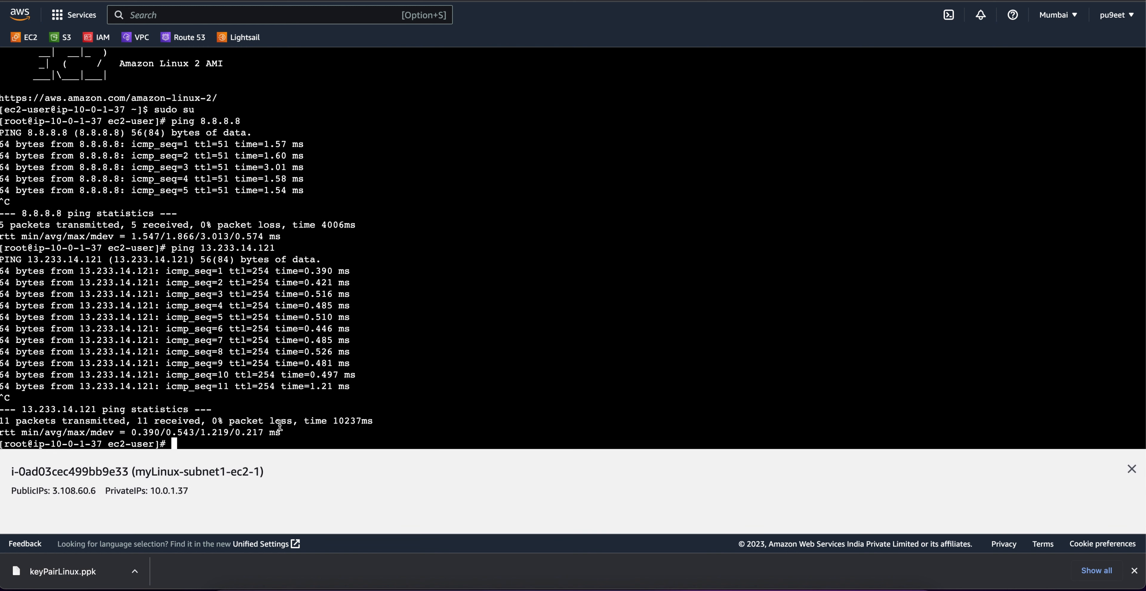
type("ping")
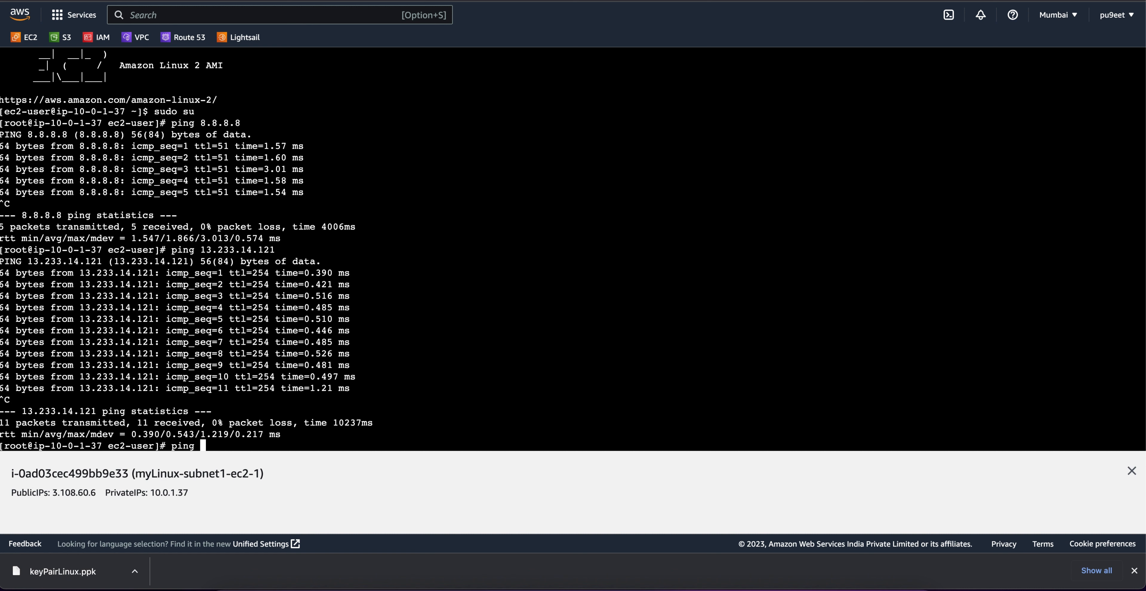
key("super+v")
key("Return")
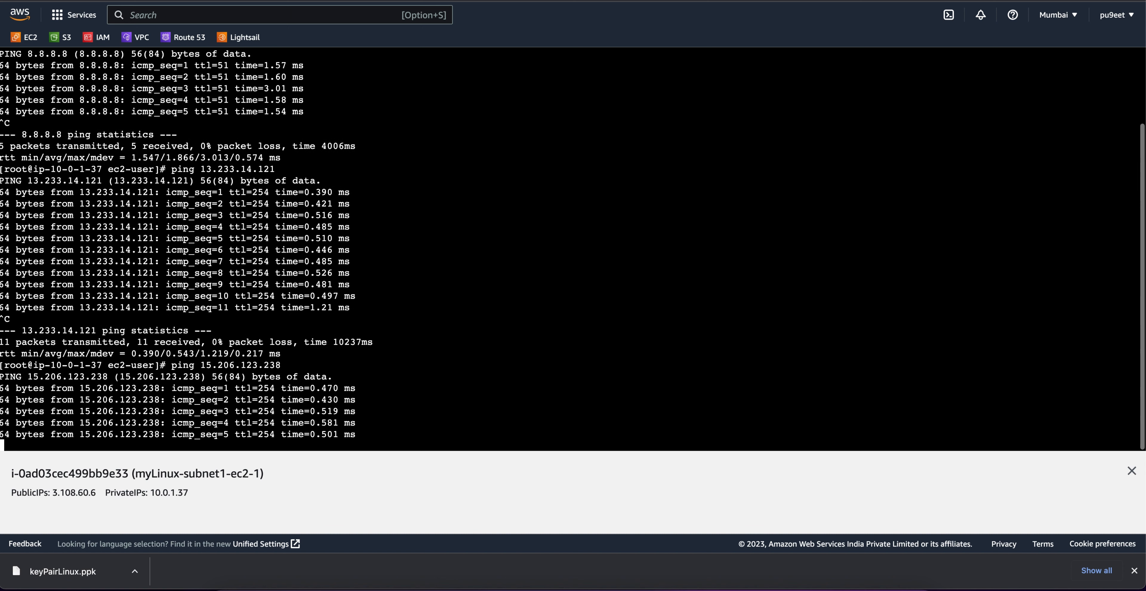
Return to the instance list, clear the selection, and review the VPC setup steps and per-subnet EC2 plan in the Stickies note
key("ctrl+shift+Tab")
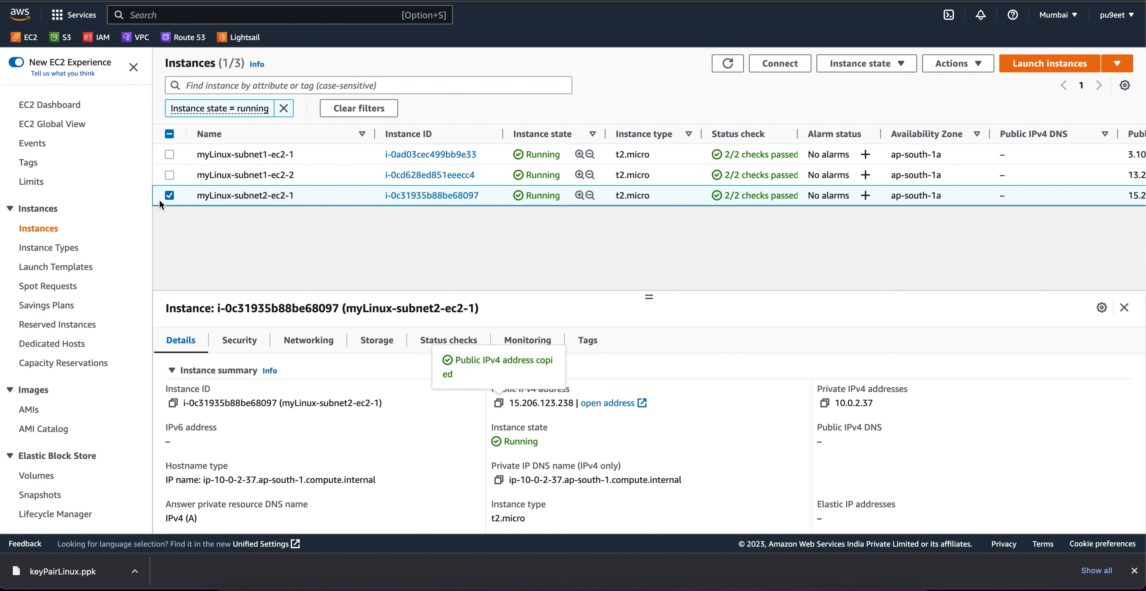
left_click(171, 198)
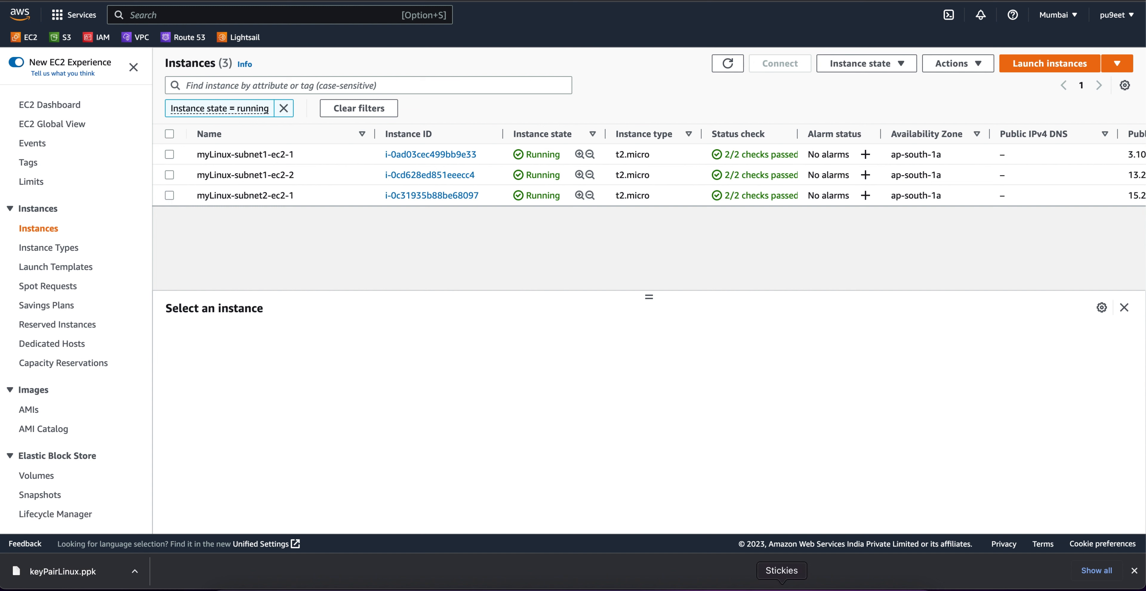
left_click(782, 586)
double_click(451, 147)
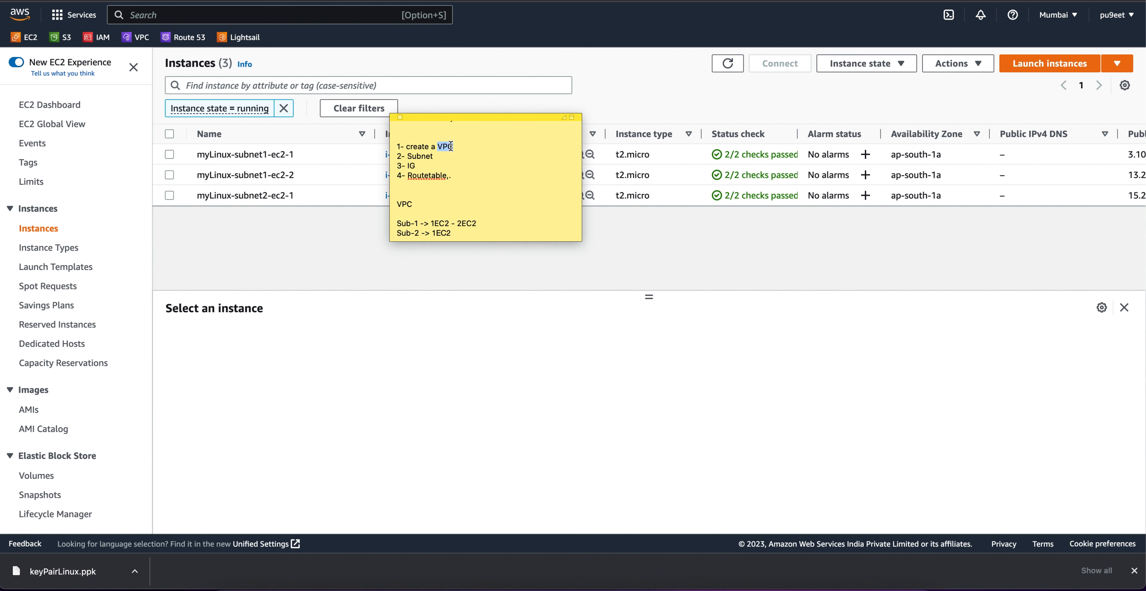
double_click(428, 157)
left_click(426, 164)
double_click(433, 176)
left_click(423, 205)
left_click_drag(432, 224, 478, 224)
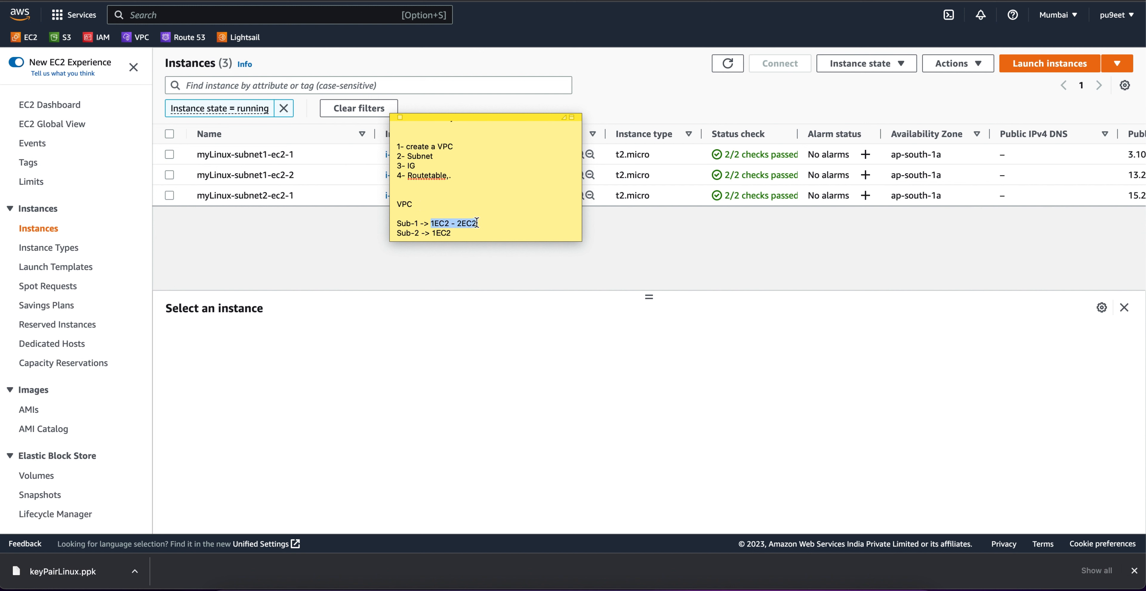
left_click(476, 234)
left_click_drag(405, 233, 419, 233)
triple_click(432, 233)
left_click(459, 234)
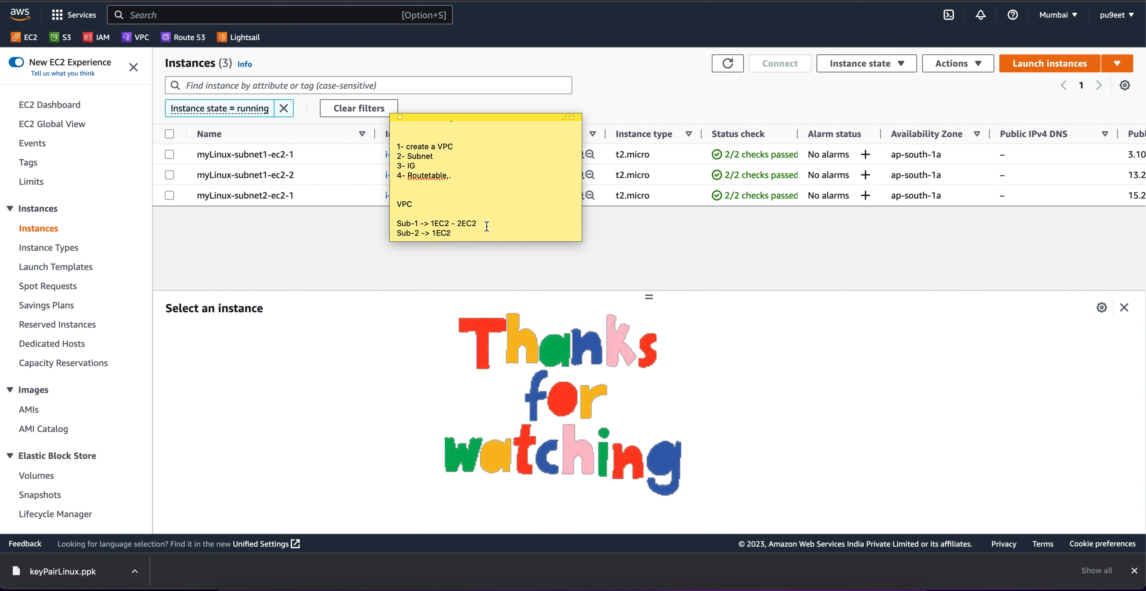
left_click(497, 307)
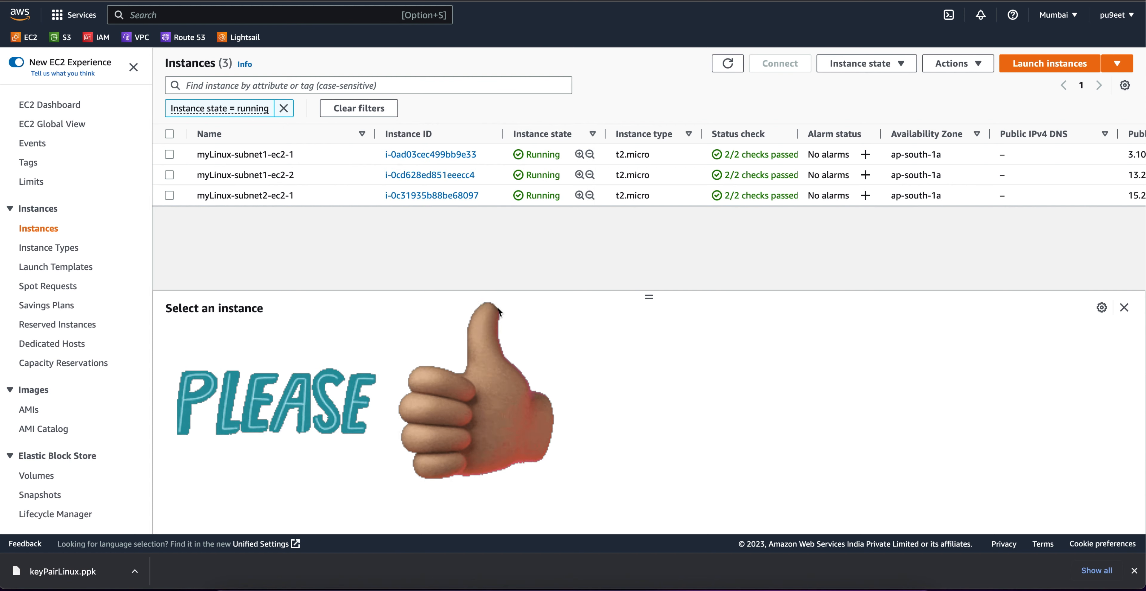